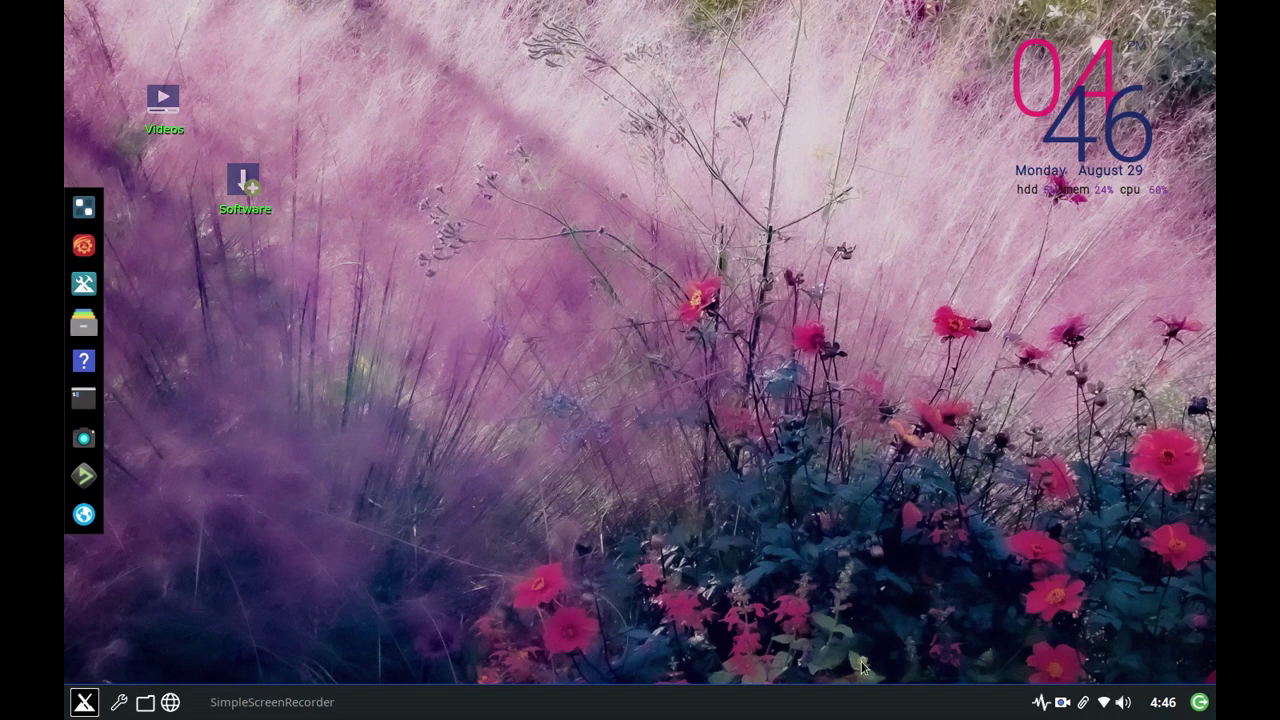
# - Search for 'look' in the application launcher and the application finder
pyautogui.press('super+space')
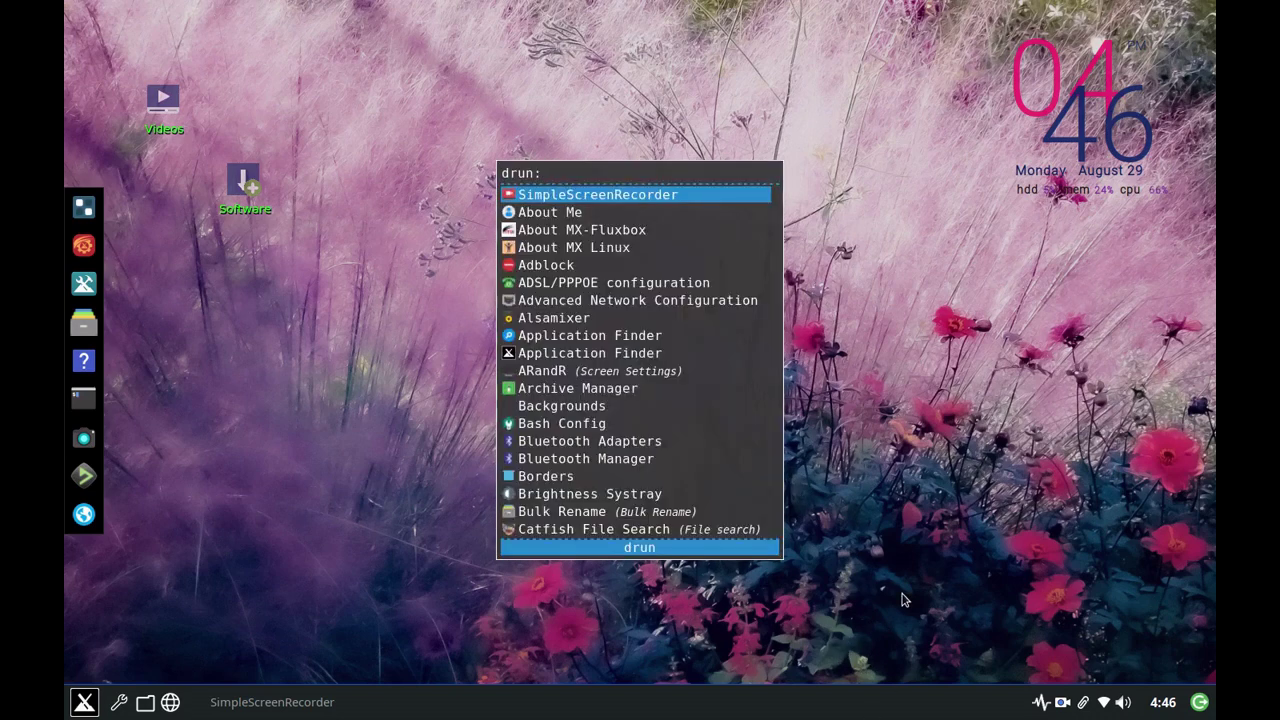
pyautogui.write('look')
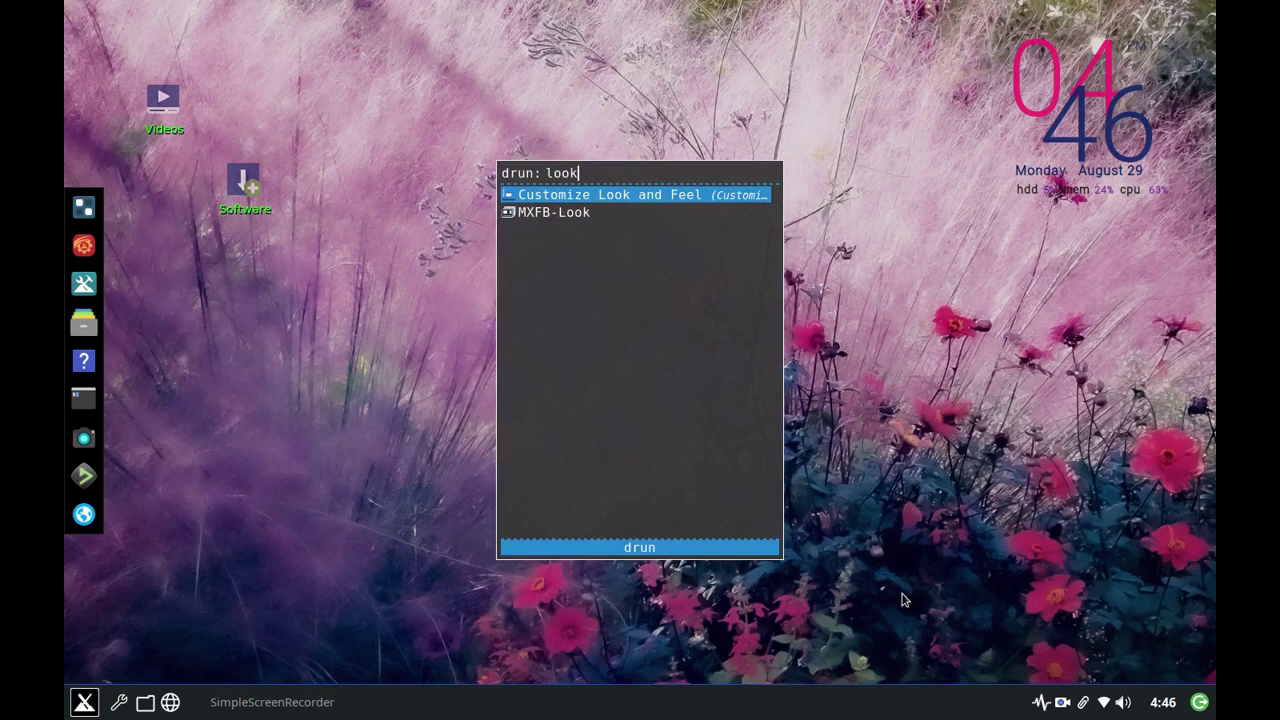
pyautogui.press('Down')
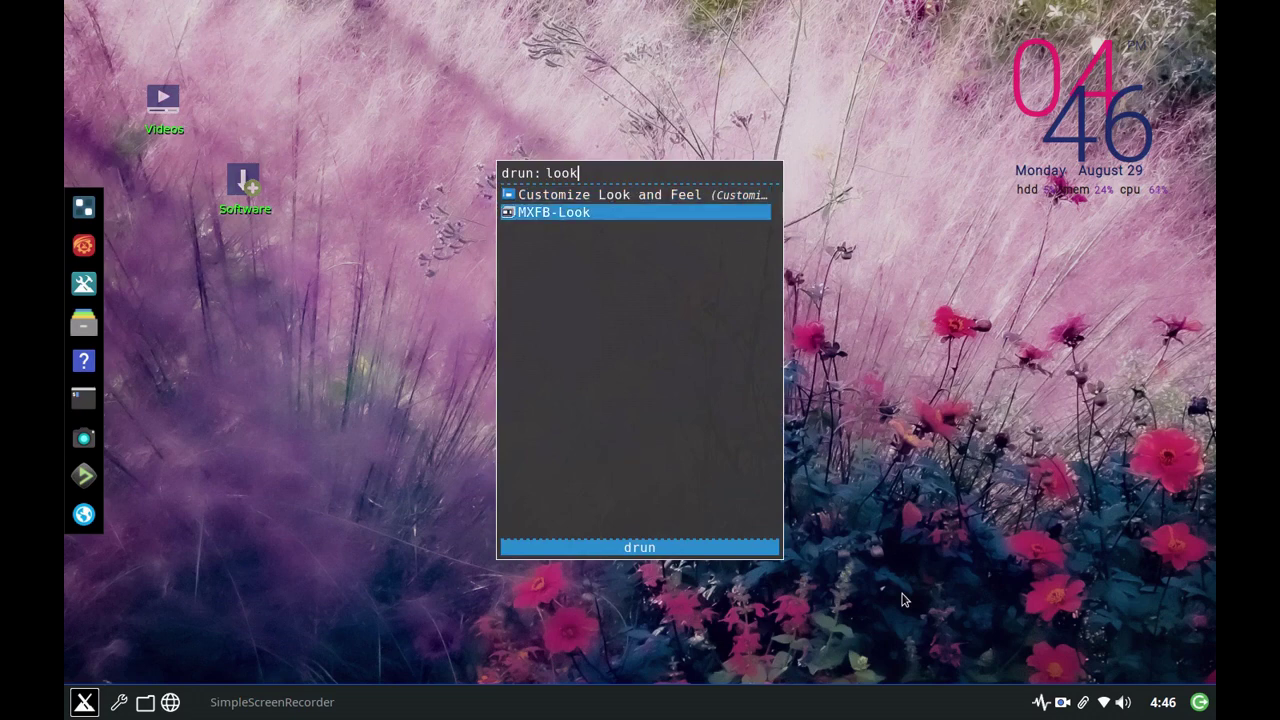
pyautogui.press('Return')
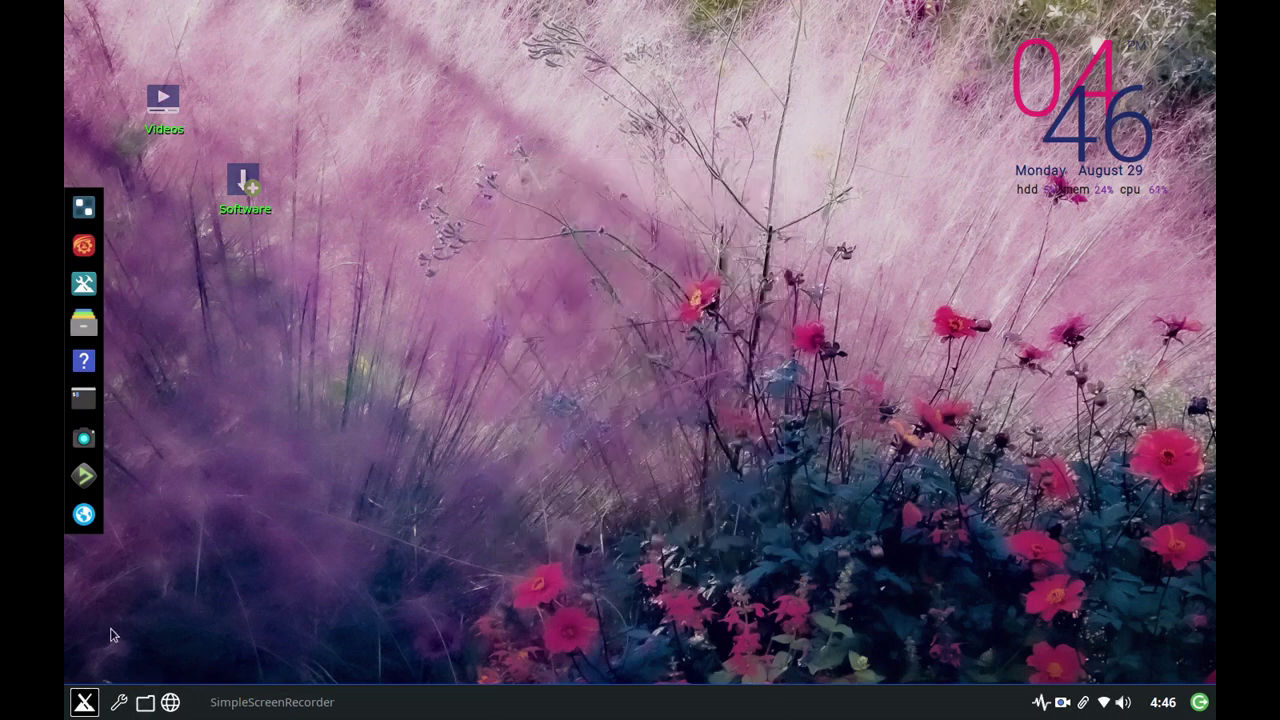
pyautogui.click(84, 702)
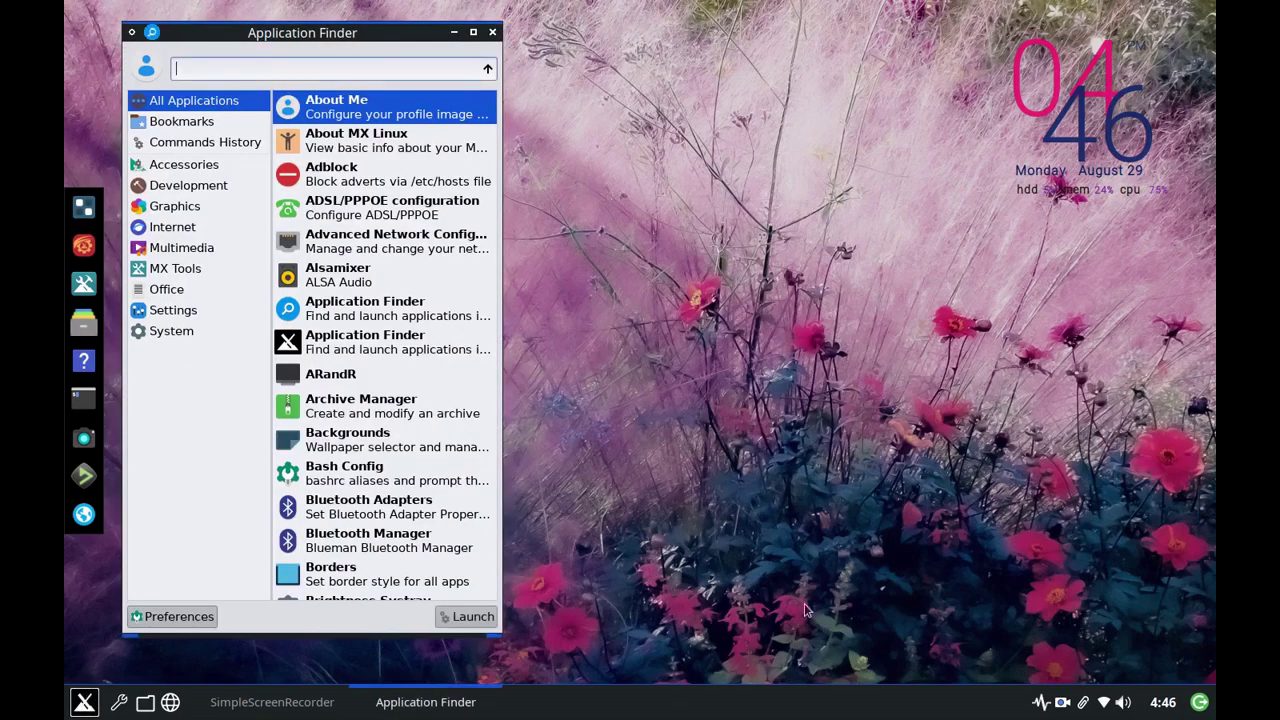
pyautogui.write('look')
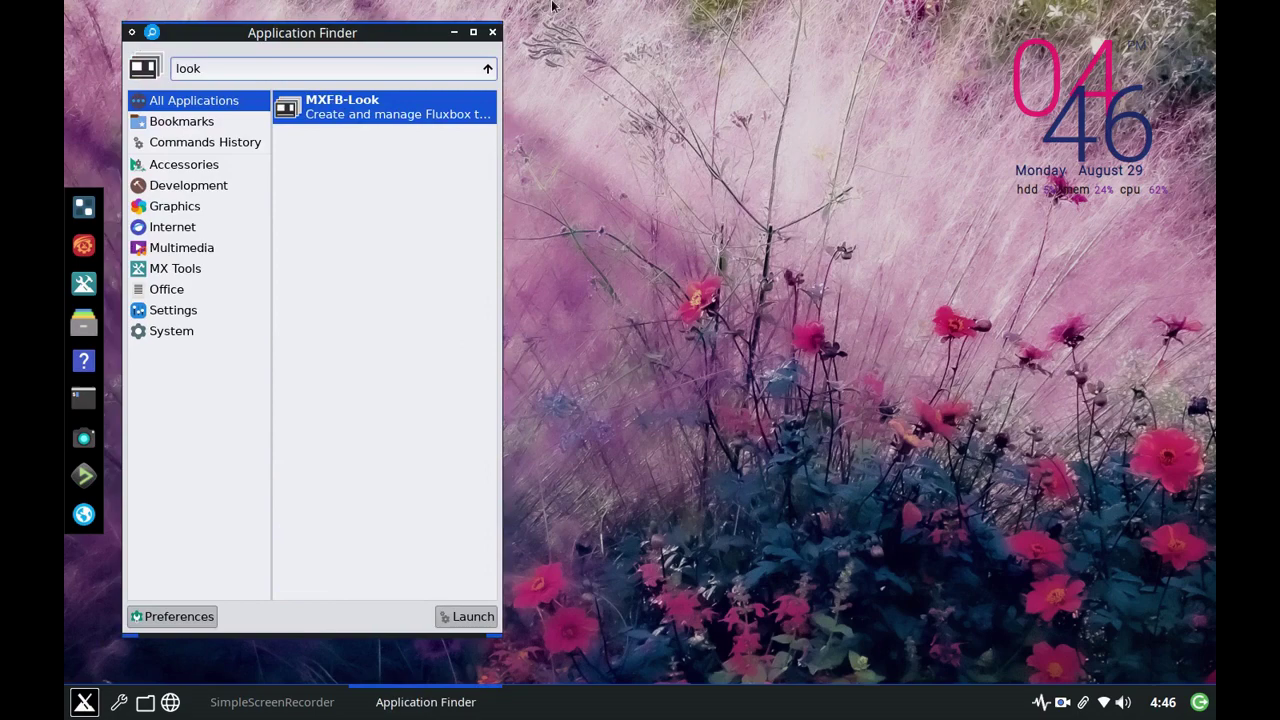
pyautogui.click(494, 33)
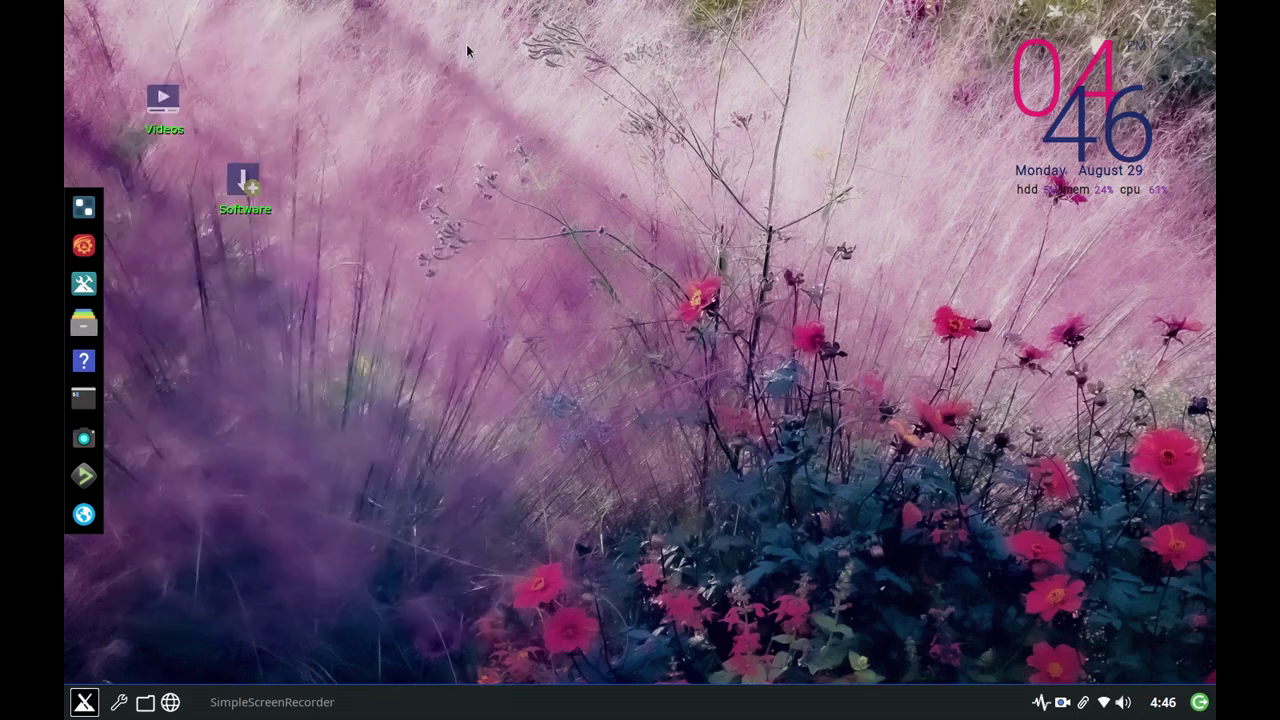
# - Launch MXFB-Look from the desktop menu so its save-or-restore window appears
pyautogui.rightClick(563, 94)
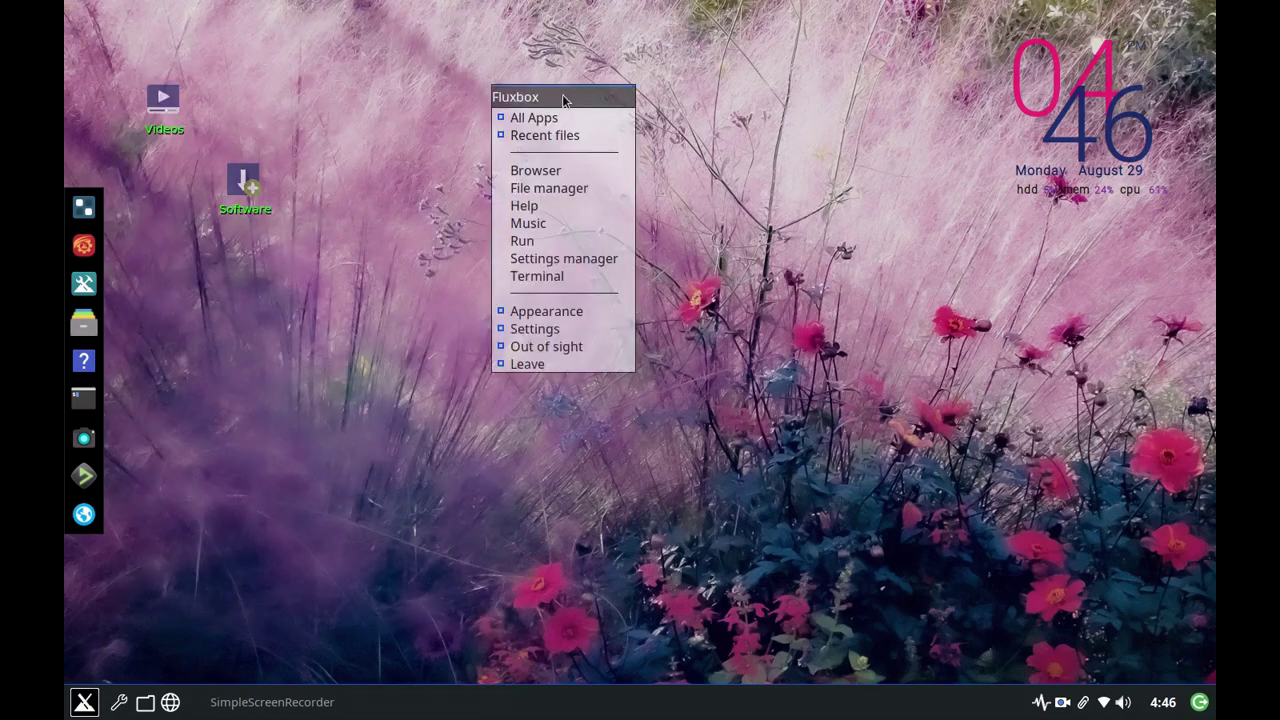
pyautogui.moveTo(545, 121)
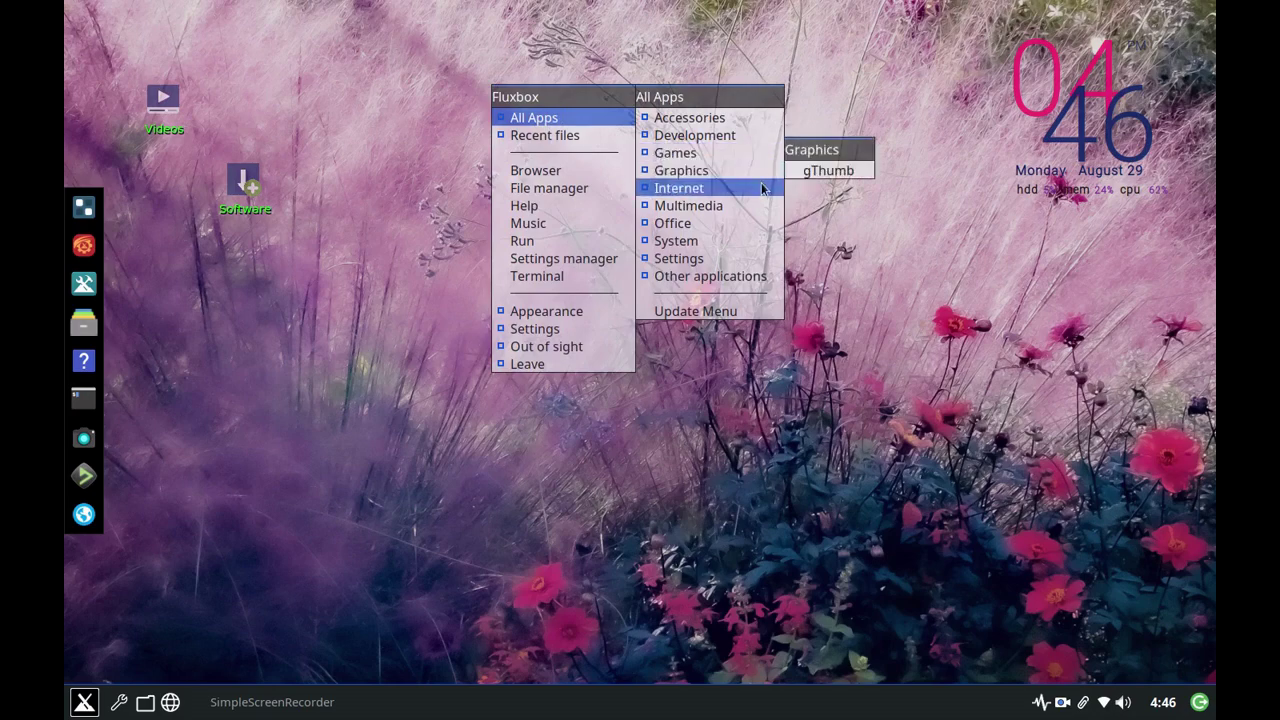
pyautogui.moveTo(708, 240)
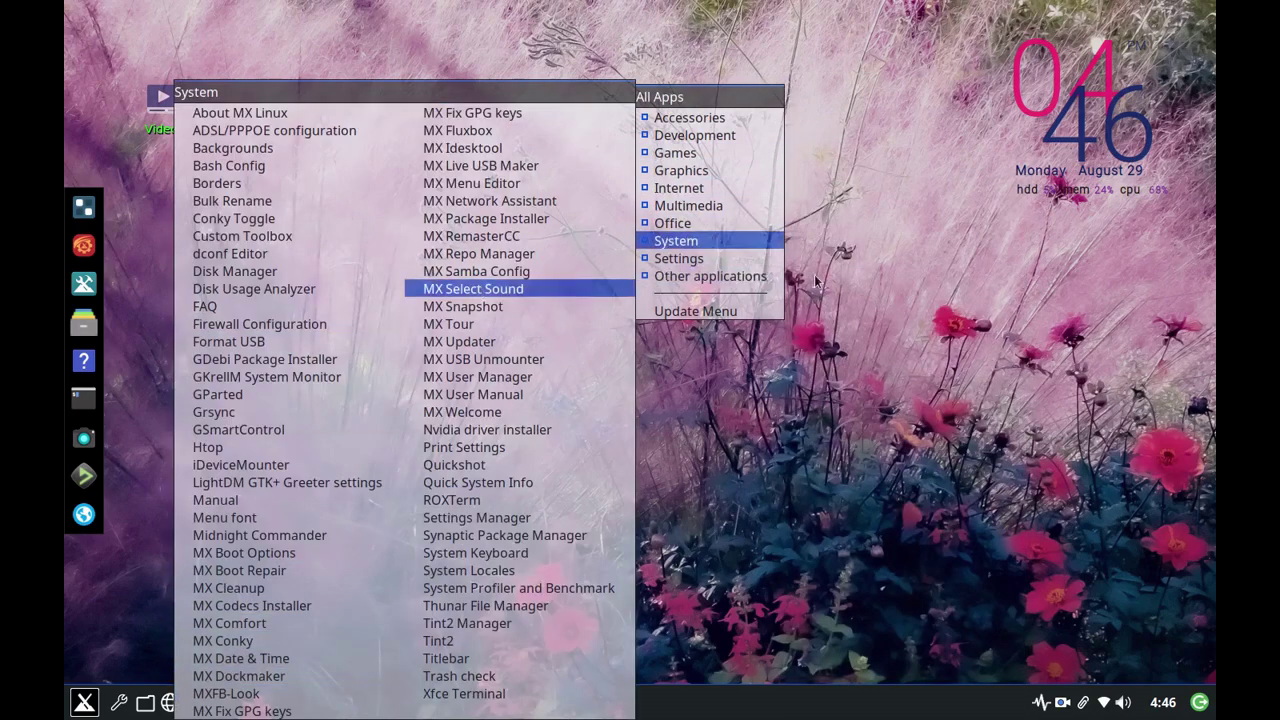
pyautogui.click(872, 158)
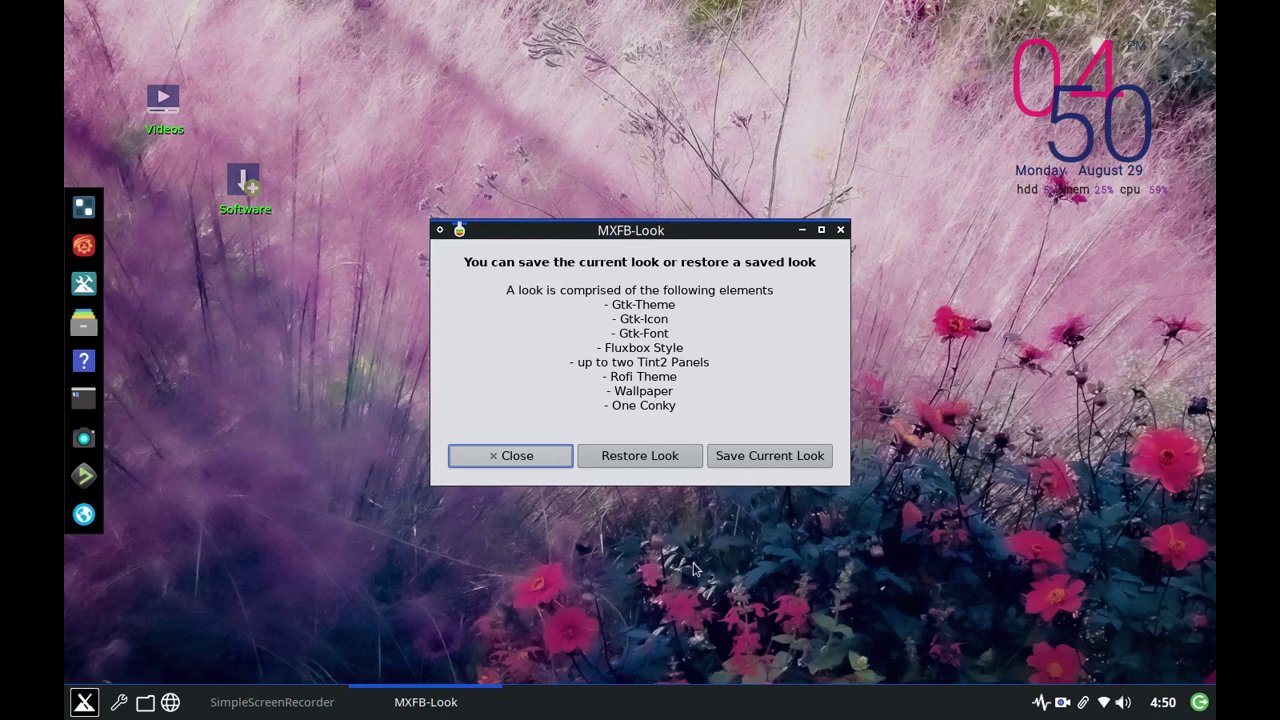
# - Minimize MXFB-Look and delete the Software and Videos desktop icons
pyautogui.click(805, 233)
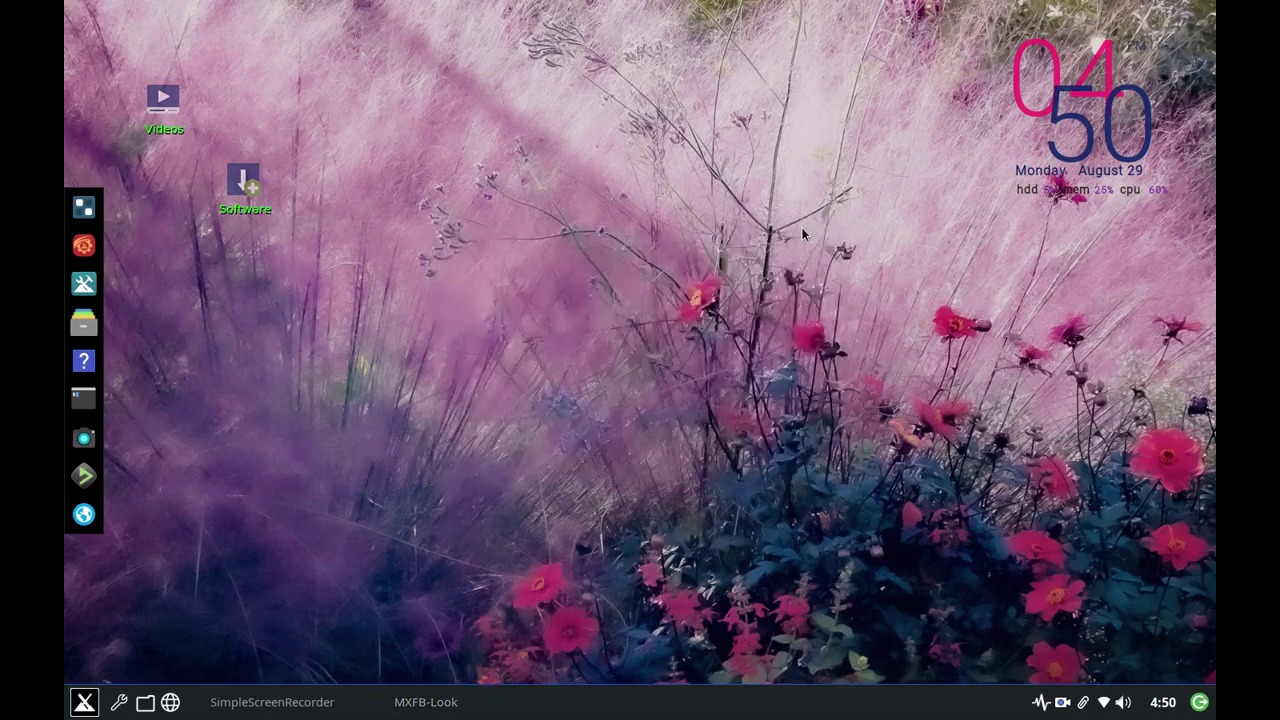
pyautogui.rightClick(246, 176)
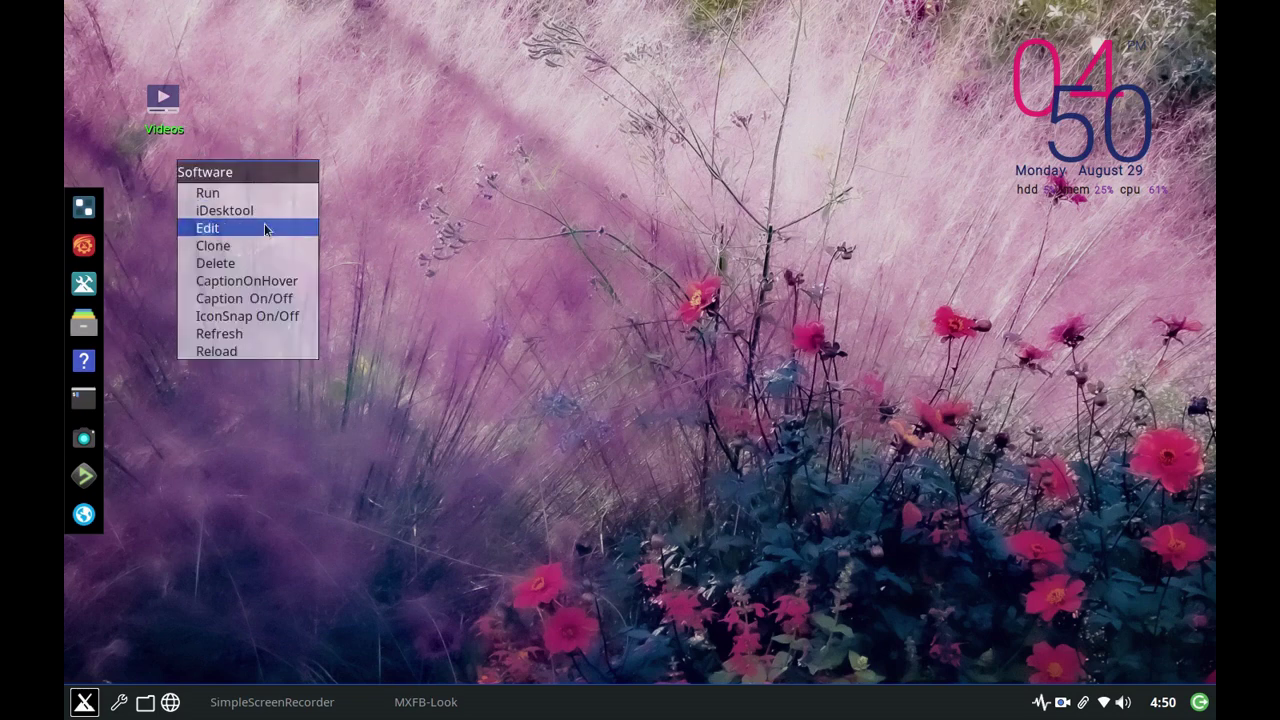
pyautogui.click(243, 262)
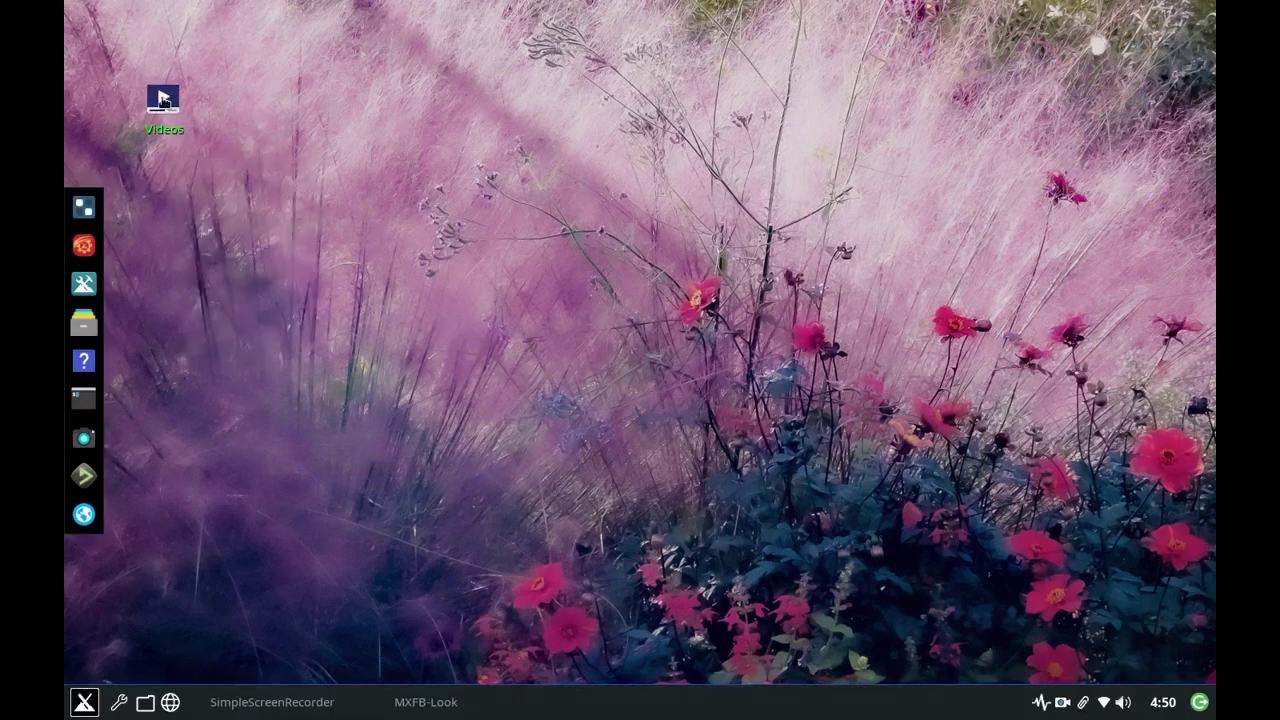
pyautogui.rightClick(167, 100)
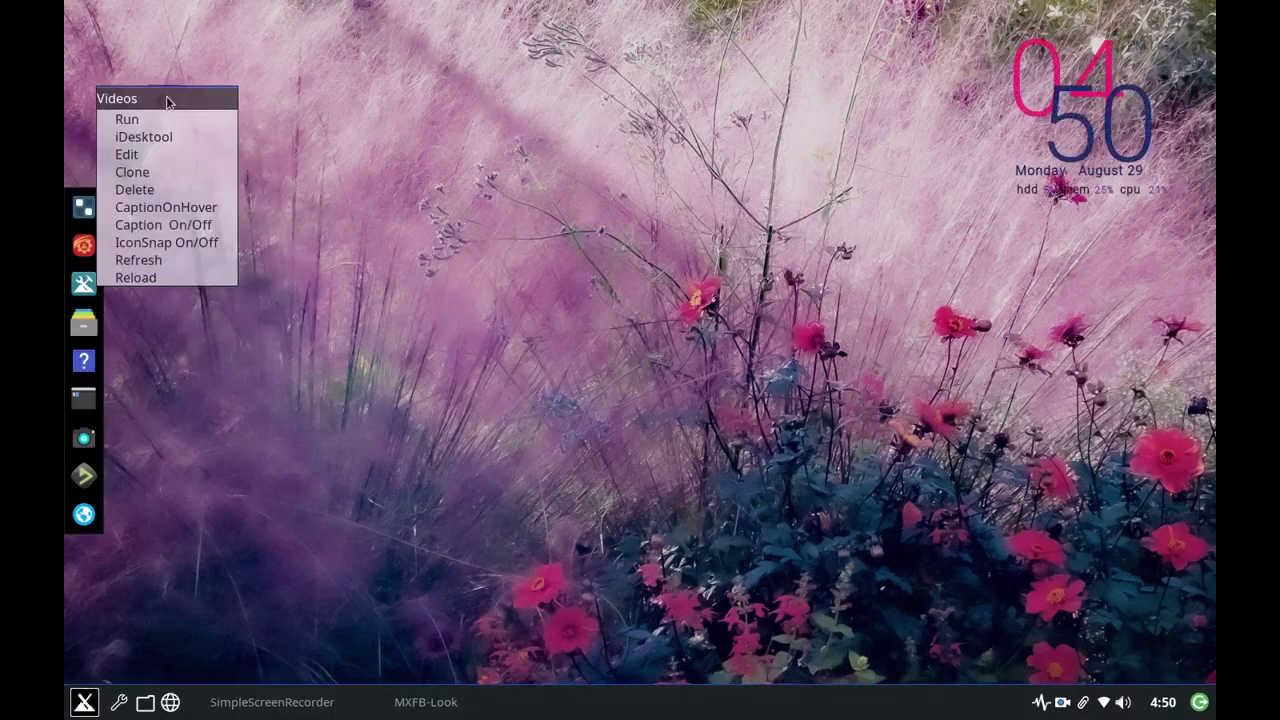
pyautogui.click(176, 190)
# - Set the side dock to autohide via Out of sight > Toggle autohide dock
pyautogui.rightClick(478, 283)
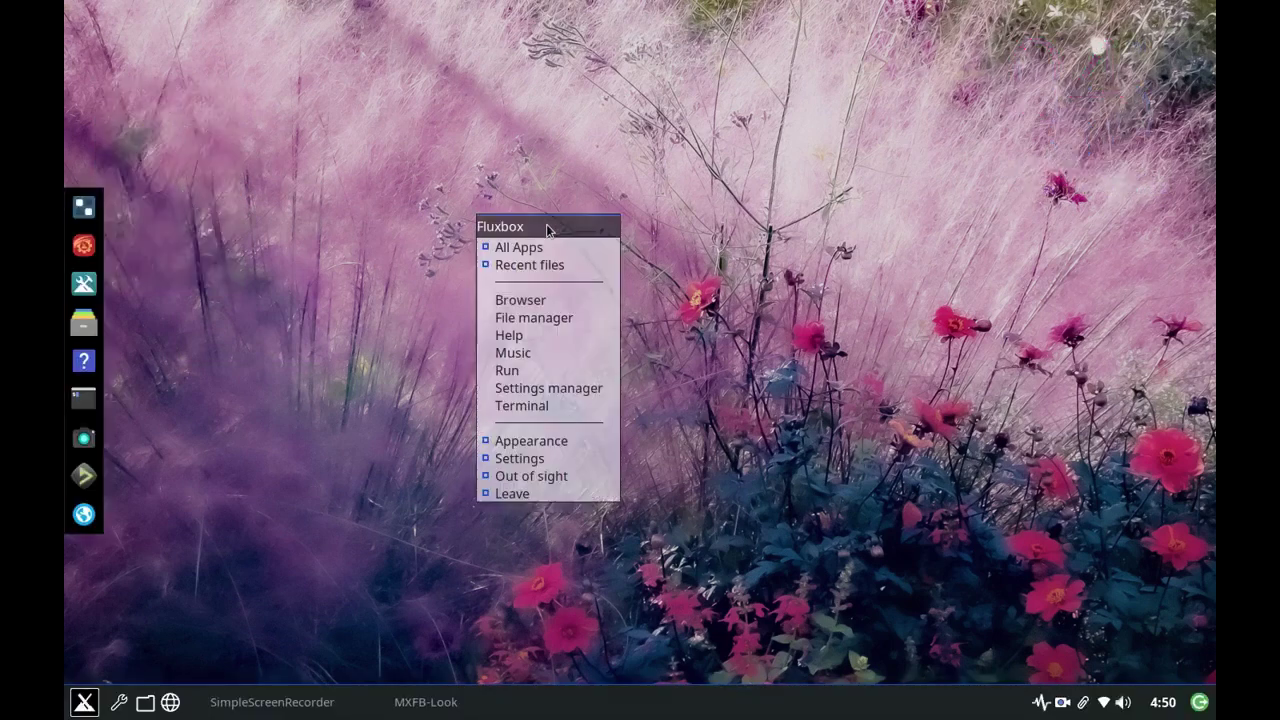
pyautogui.moveTo(531, 440)
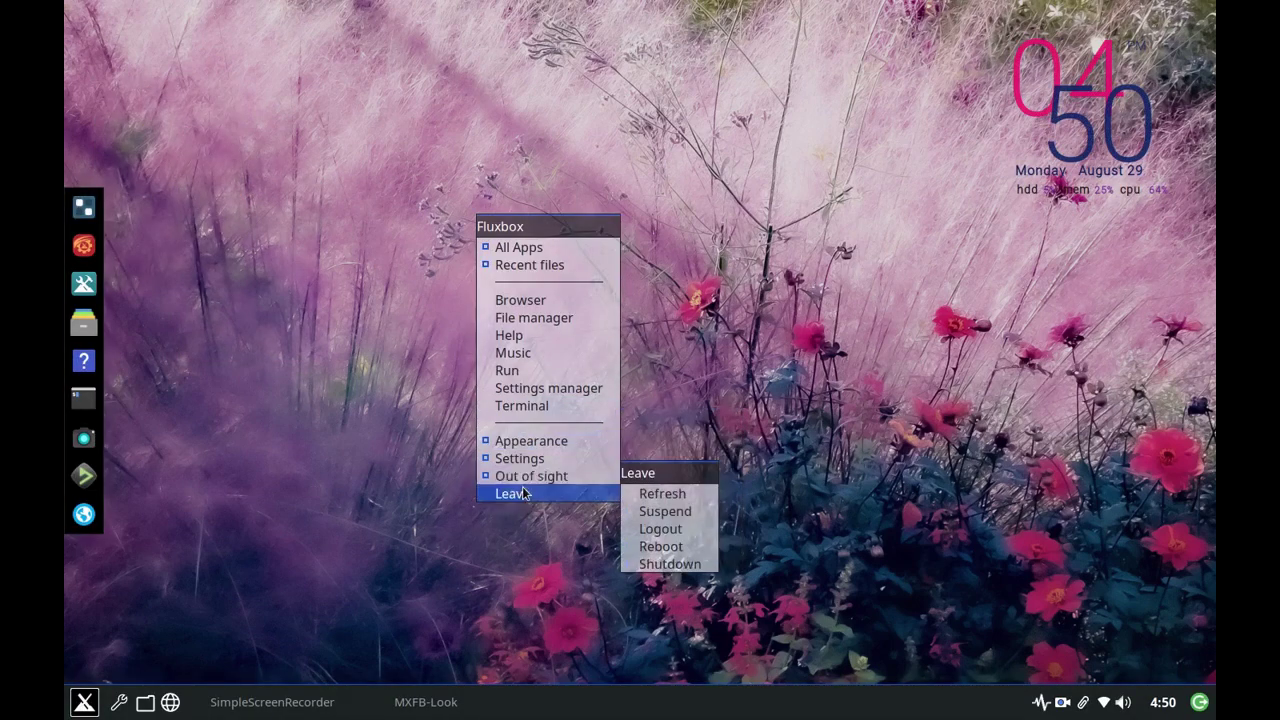
pyautogui.moveTo(528, 475)
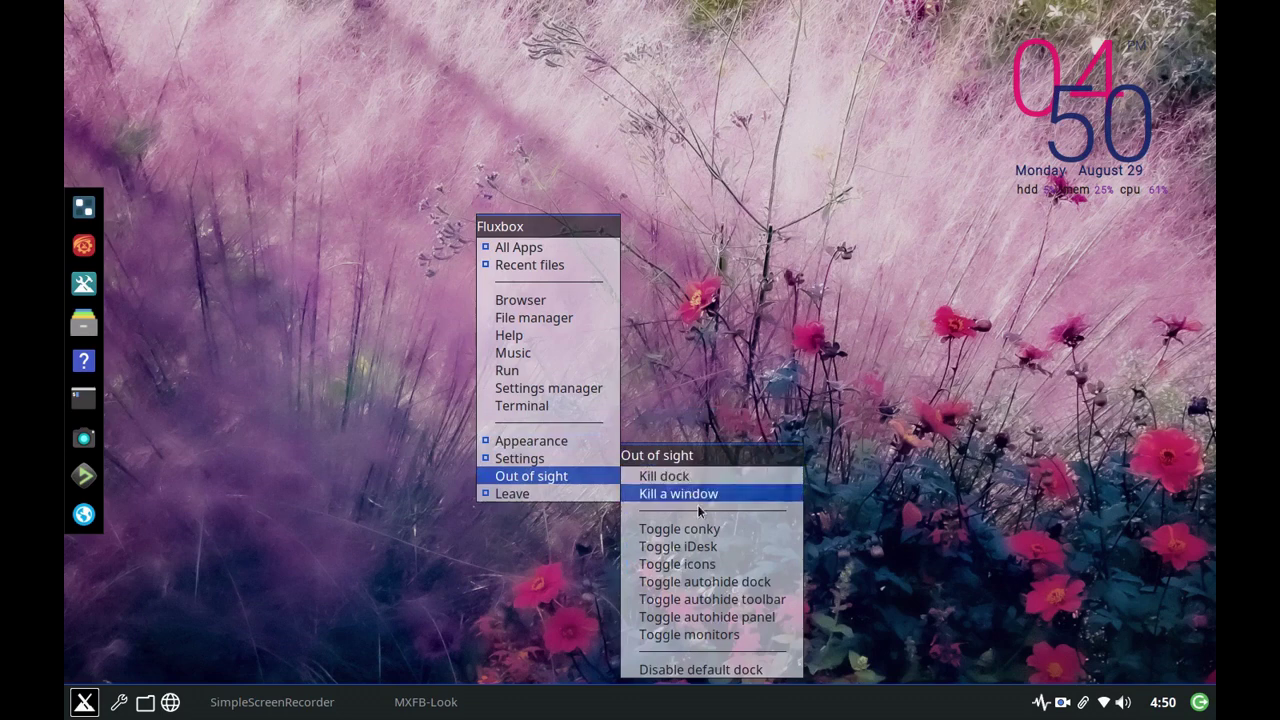
pyautogui.click(741, 583)
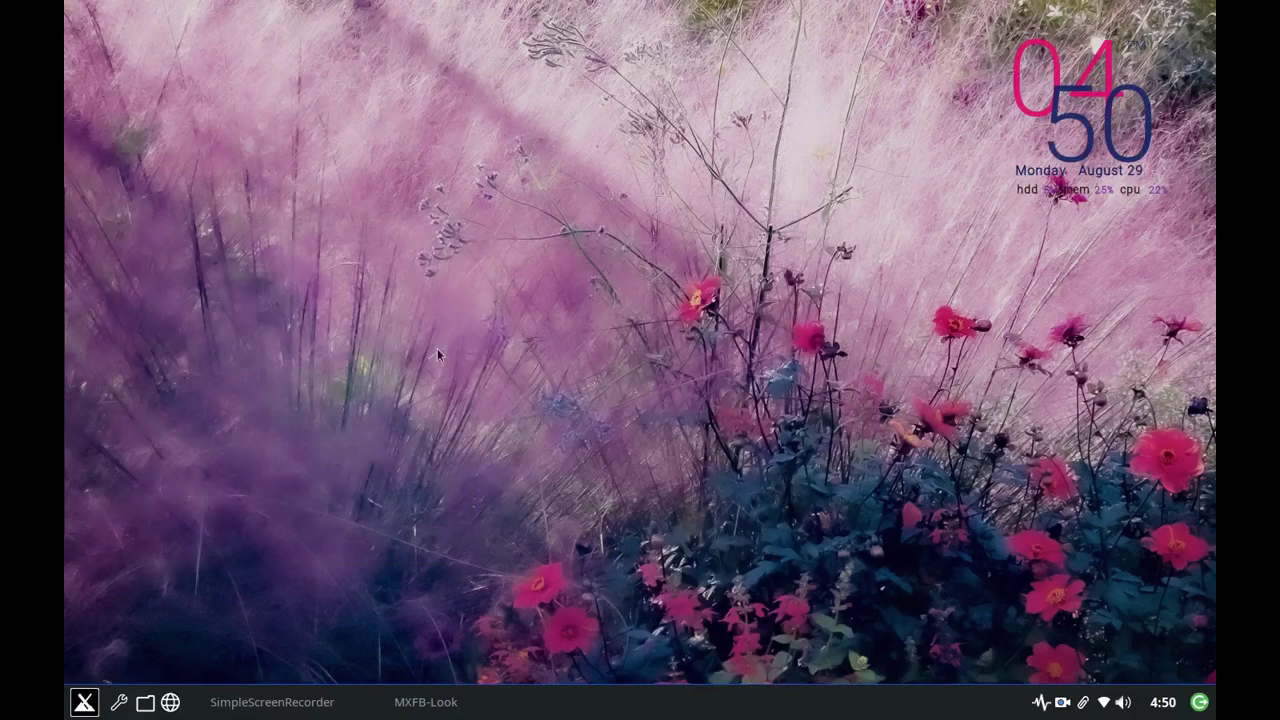
# - Switch off the conky clock and system-monitor widget with Toggle conky
pyautogui.rightClick(650, 153)
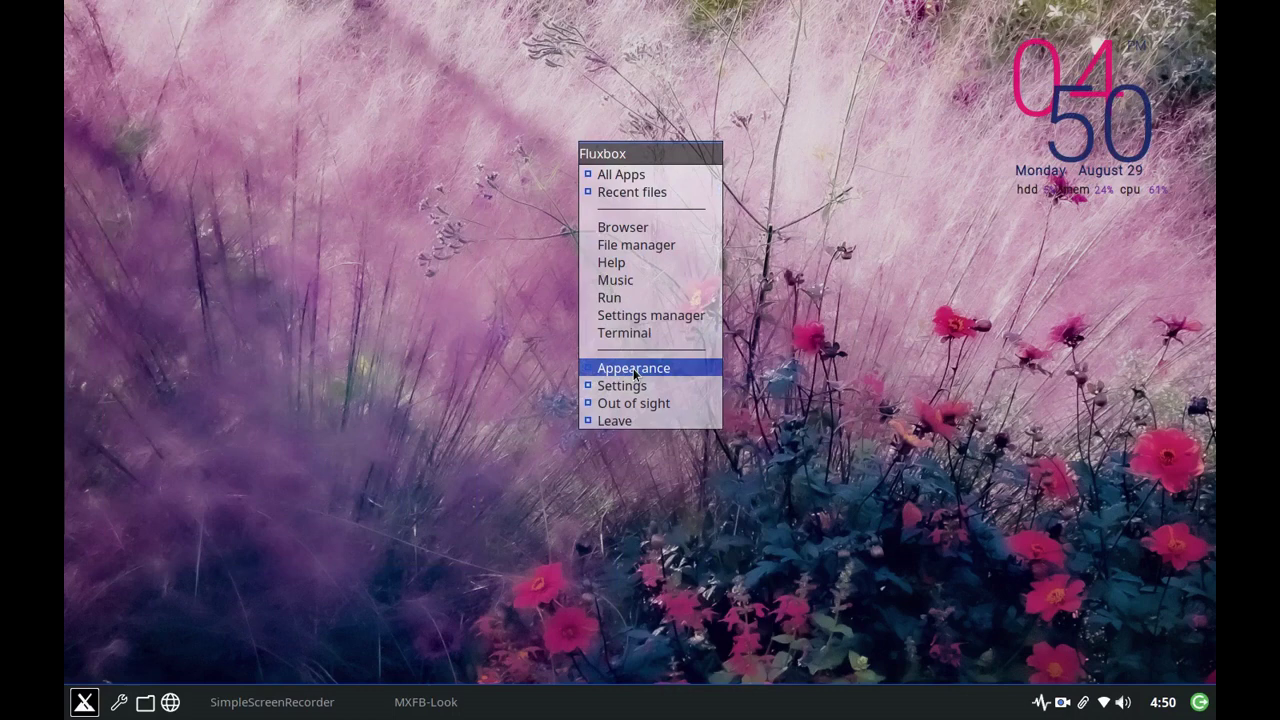
pyautogui.moveTo(636, 383)
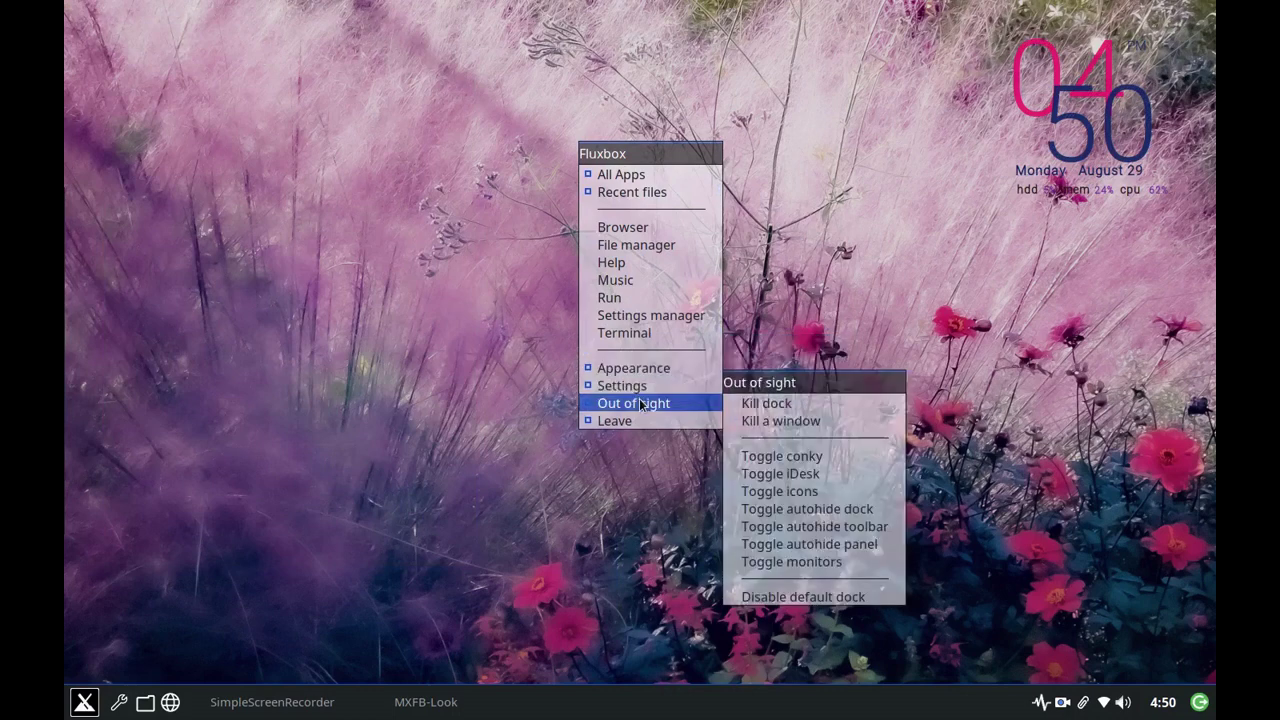
pyautogui.click(845, 454)
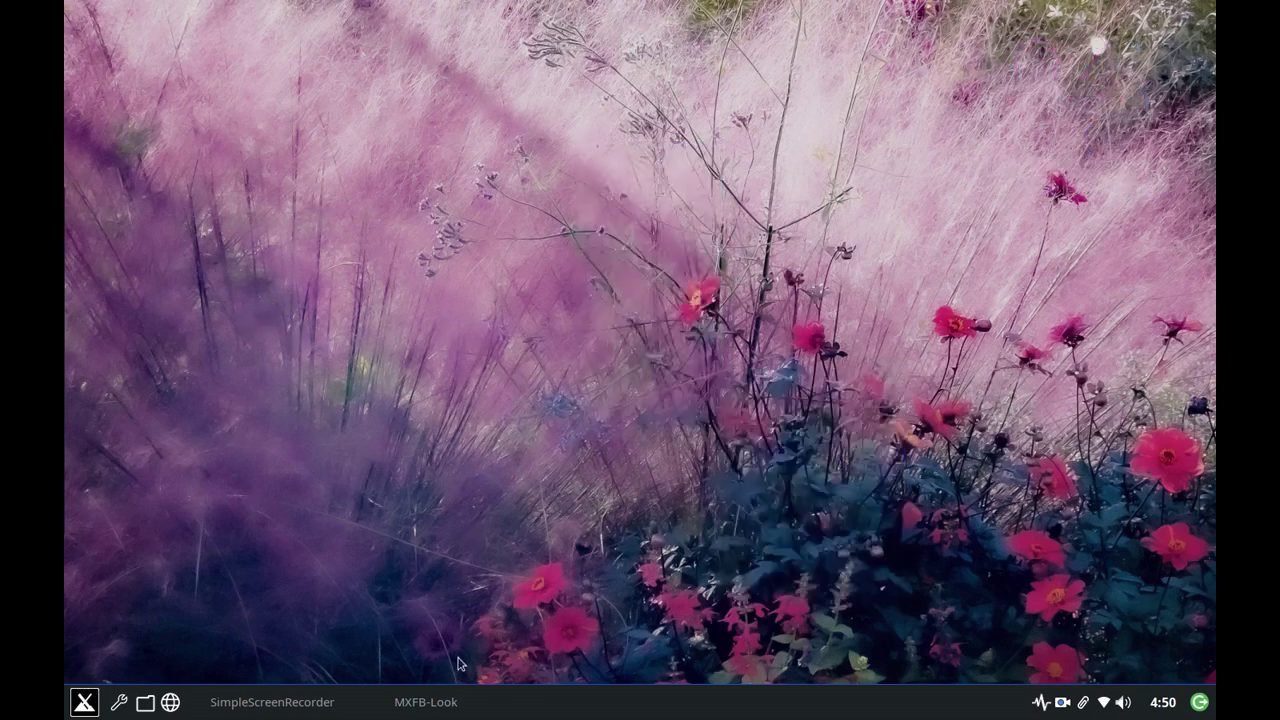
# - Save the current look as Default_modded and acknowledge the All done! message
pyautogui.click(408, 710)
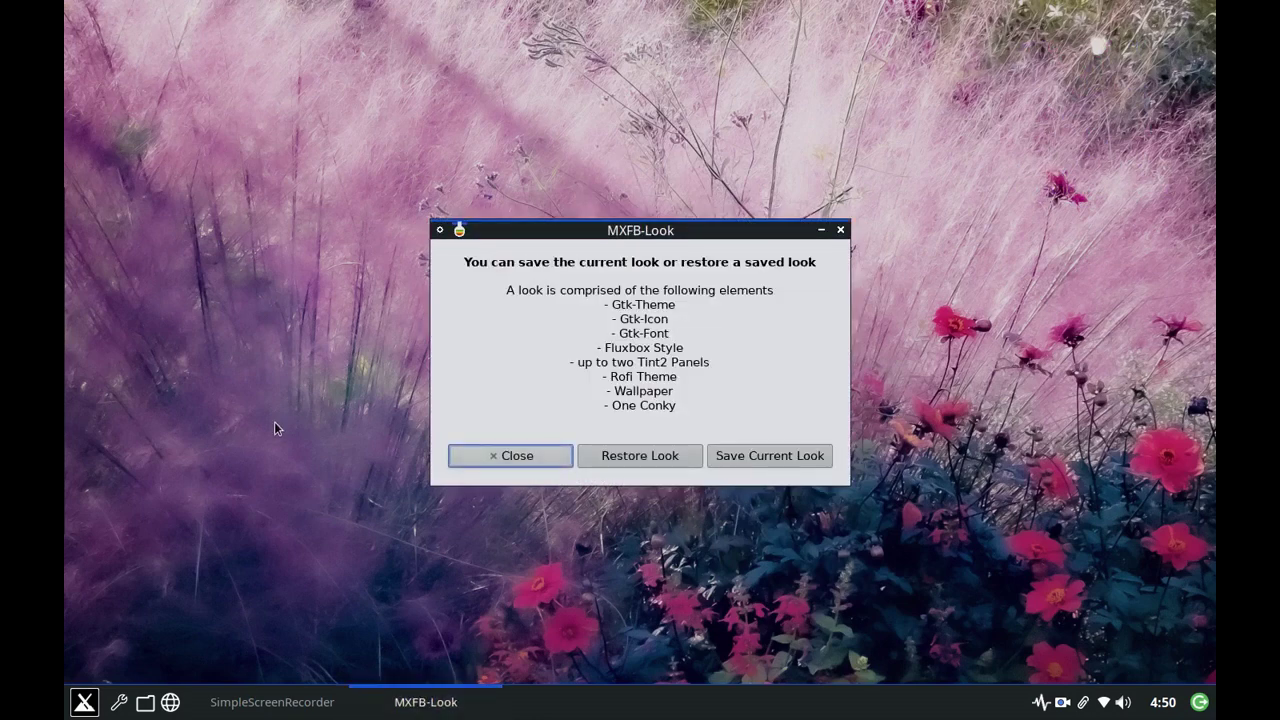
pyautogui.click(765, 458)
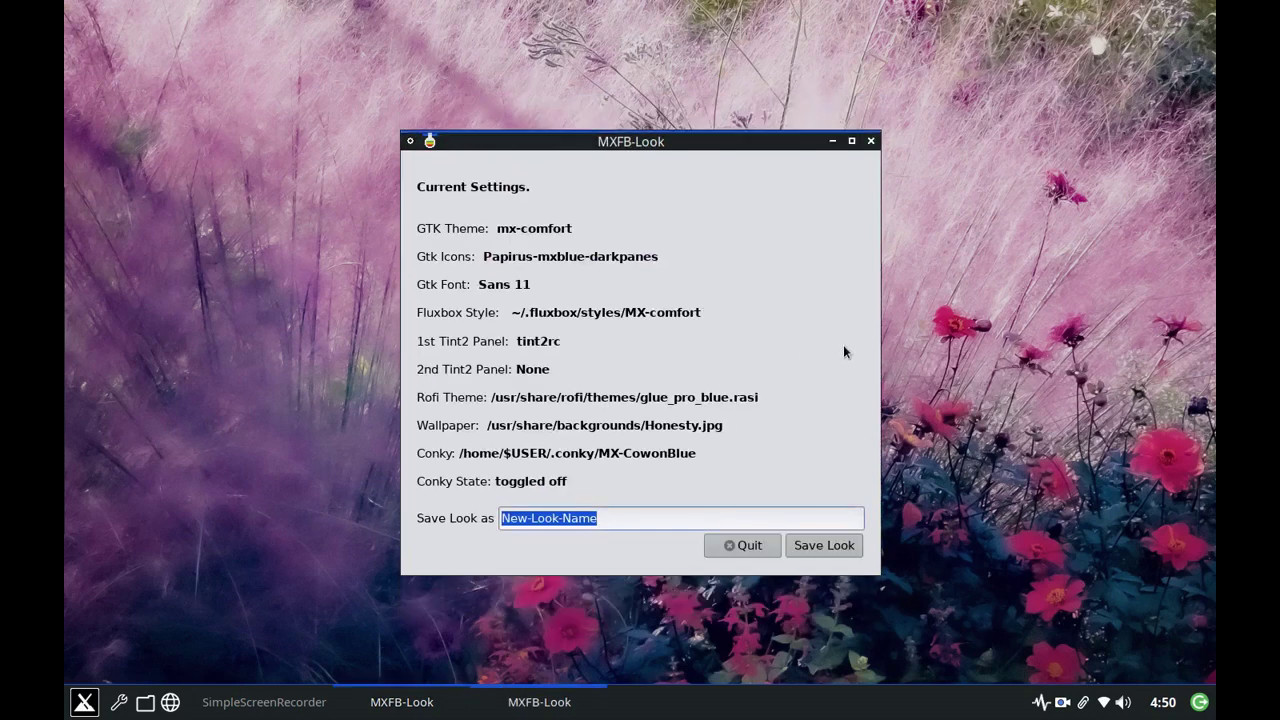
pyautogui.click(613, 517)
pyautogui.tripleClick(613, 517)
pyautogui.write('Default')
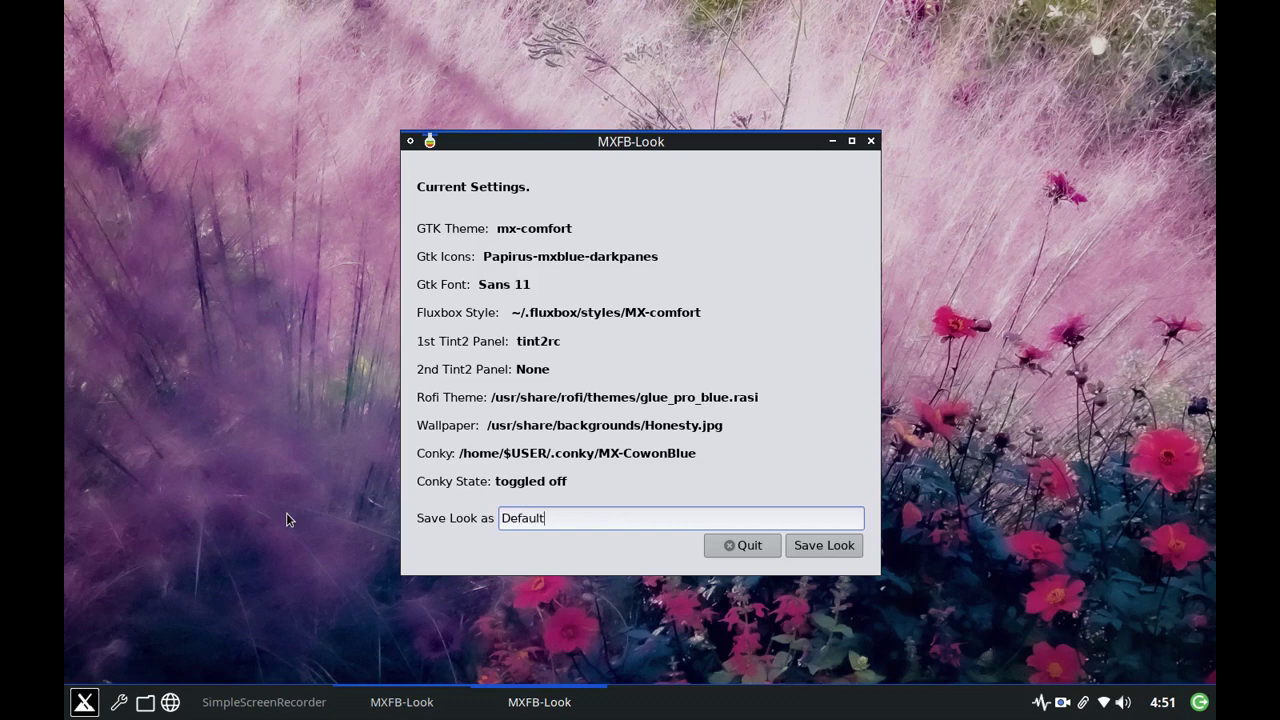
pyautogui.write('_modded')
pyautogui.press('Return')
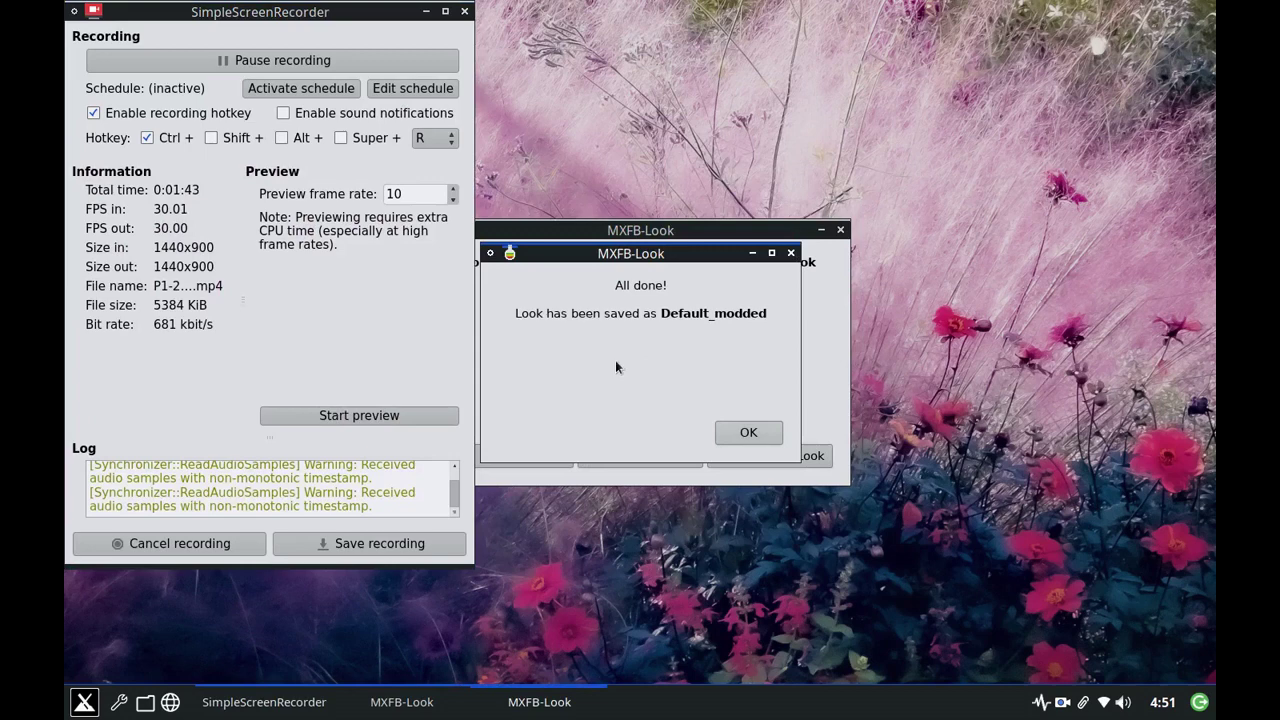
pyautogui.click(426, 11)
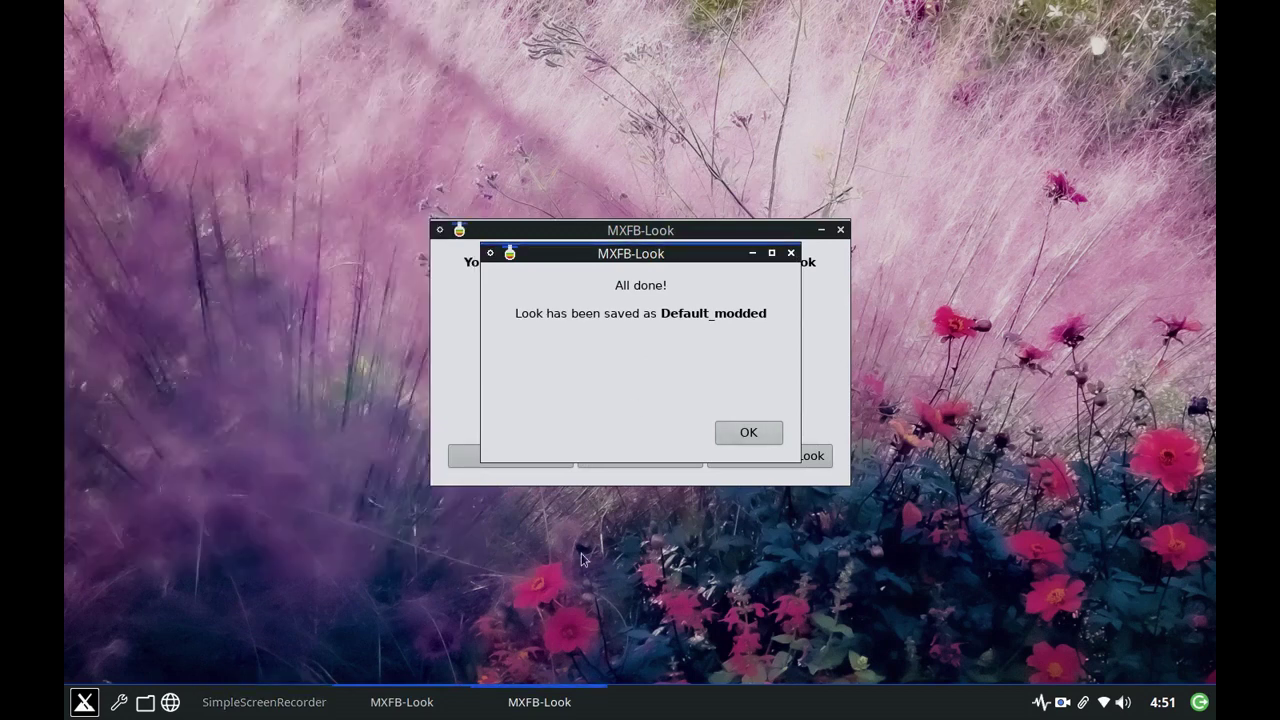
pyautogui.click(752, 432)
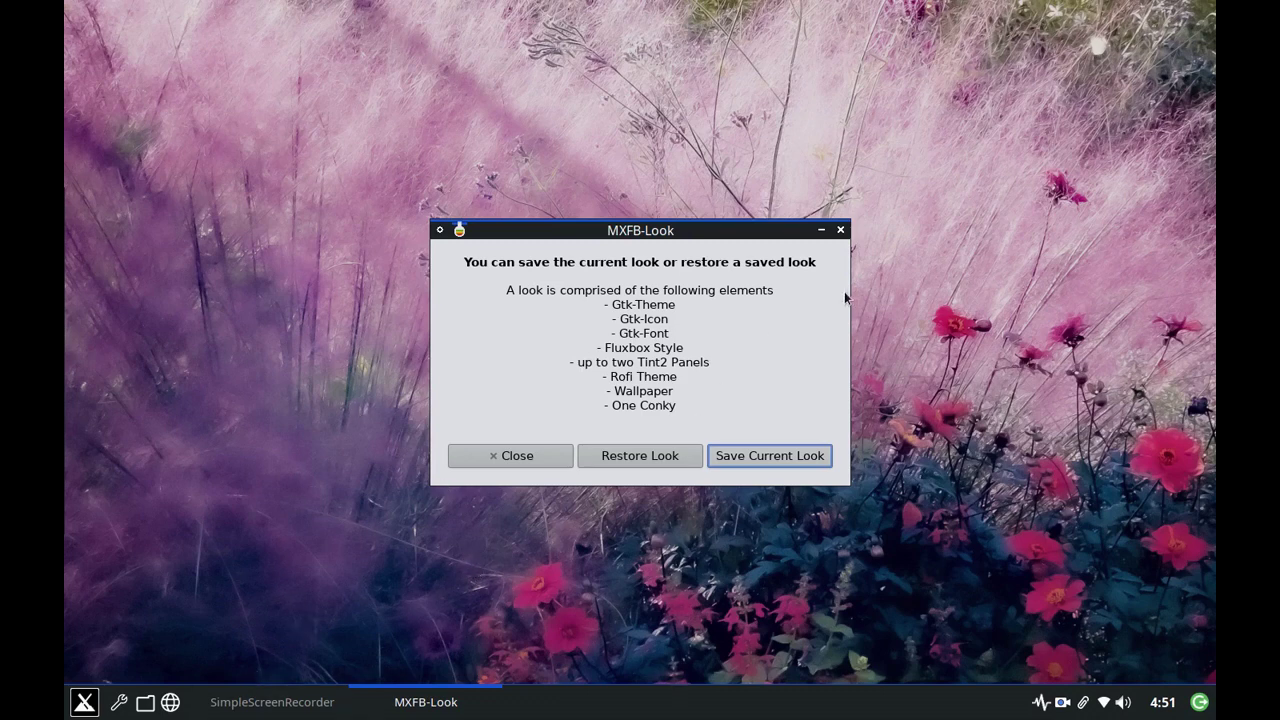
# - Apply the multicoloured MX tangram logo wallpaper in Nitrogen, then close Nitrogen
pyautogui.click(822, 231)
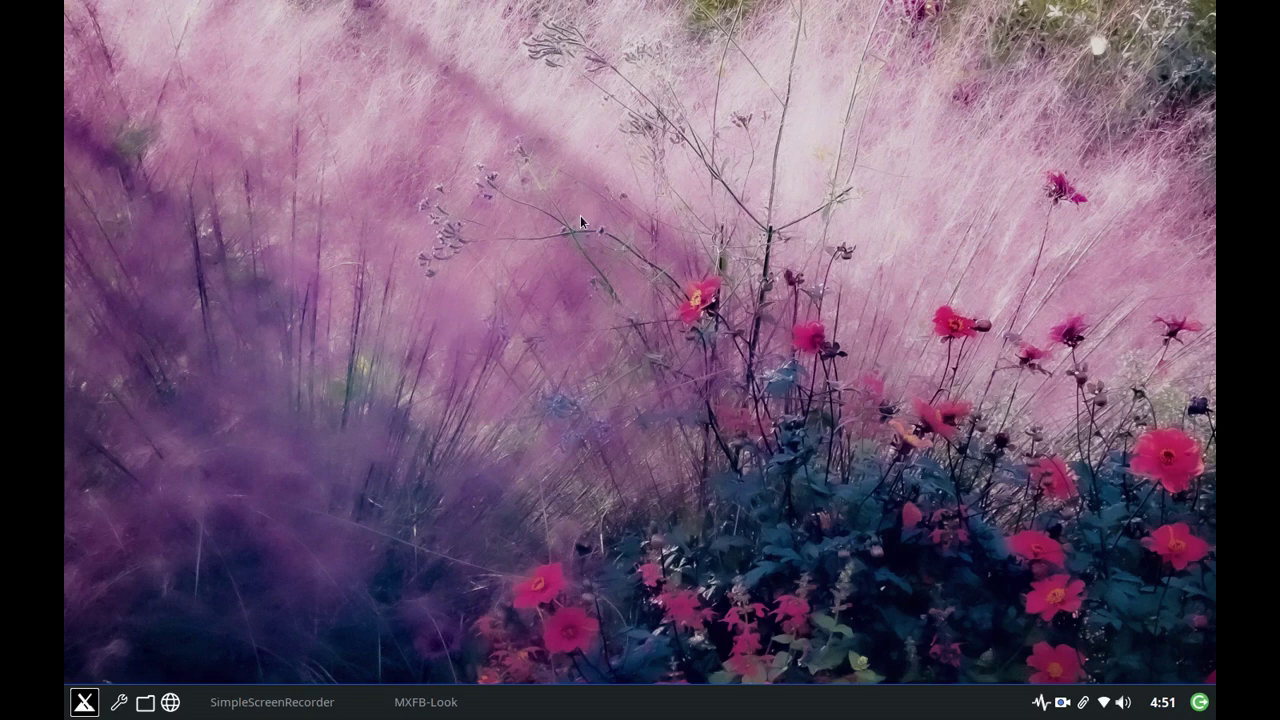
pyautogui.rightClick(578, 161)
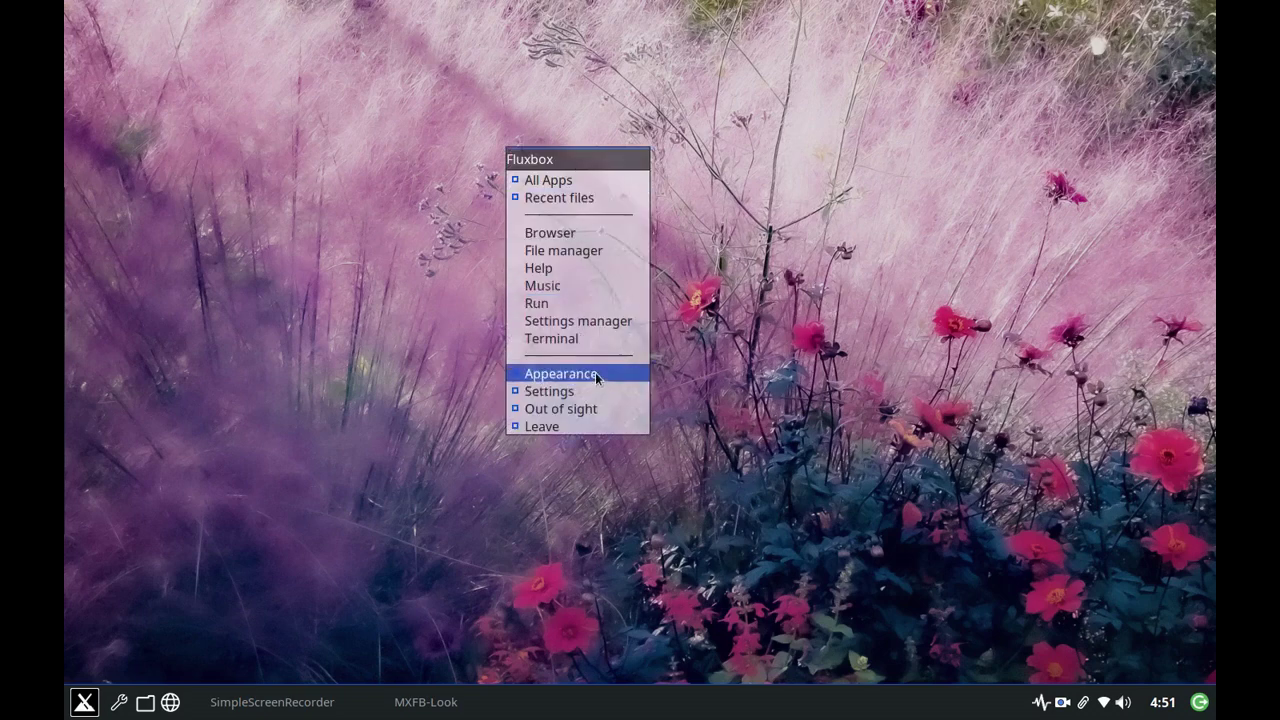
pyautogui.moveTo(597, 377)
pyautogui.moveTo(728, 498)
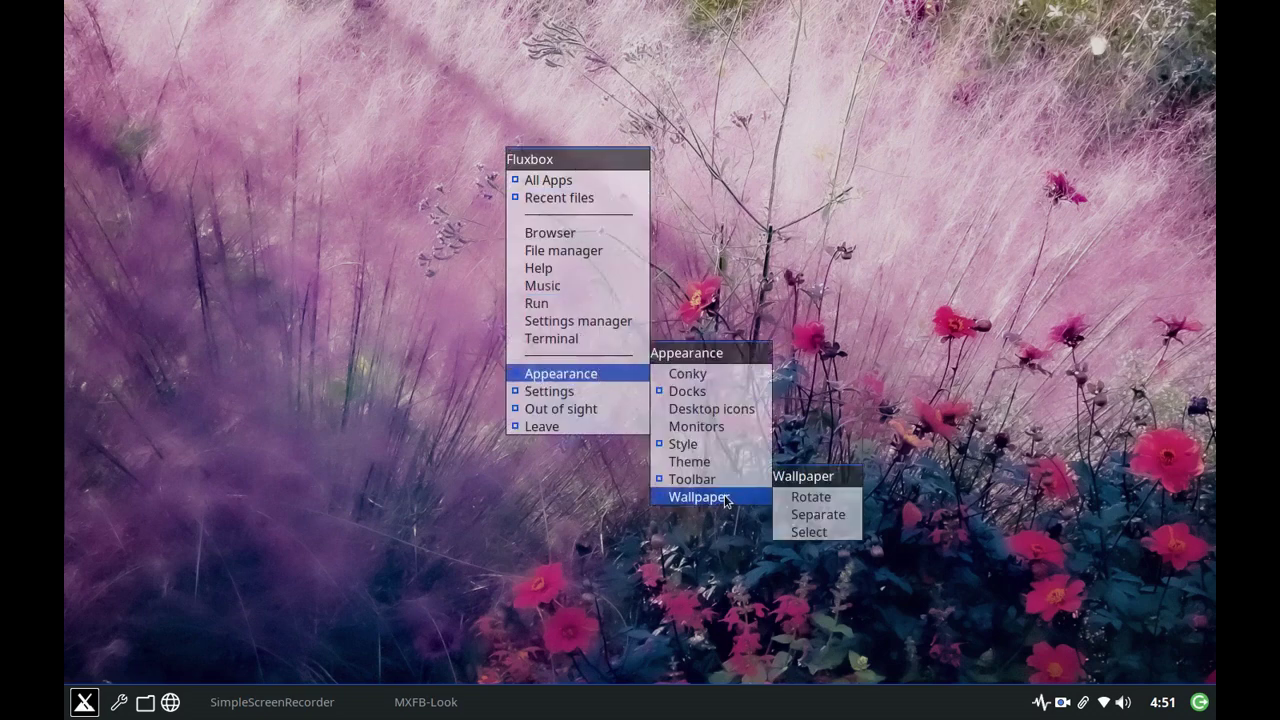
pyautogui.click(809, 533)
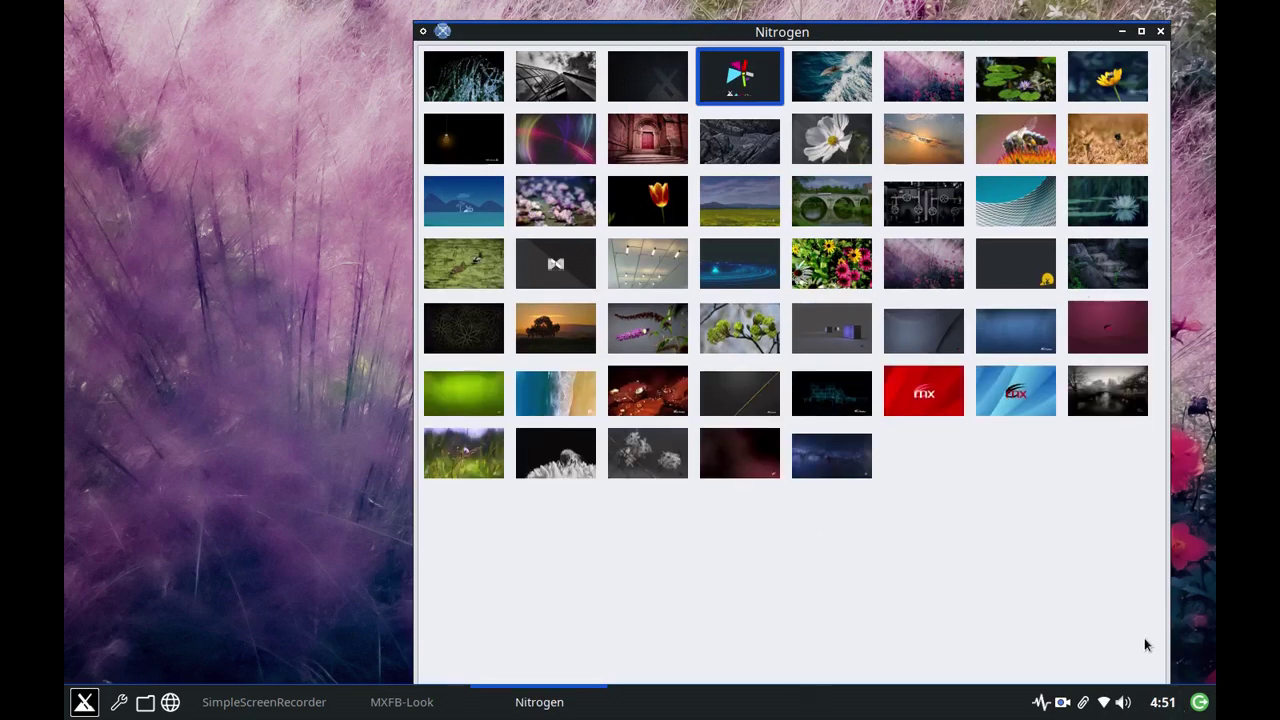
pyautogui.moveTo(1160, 674); pyautogui.dragTo(1057, 571)
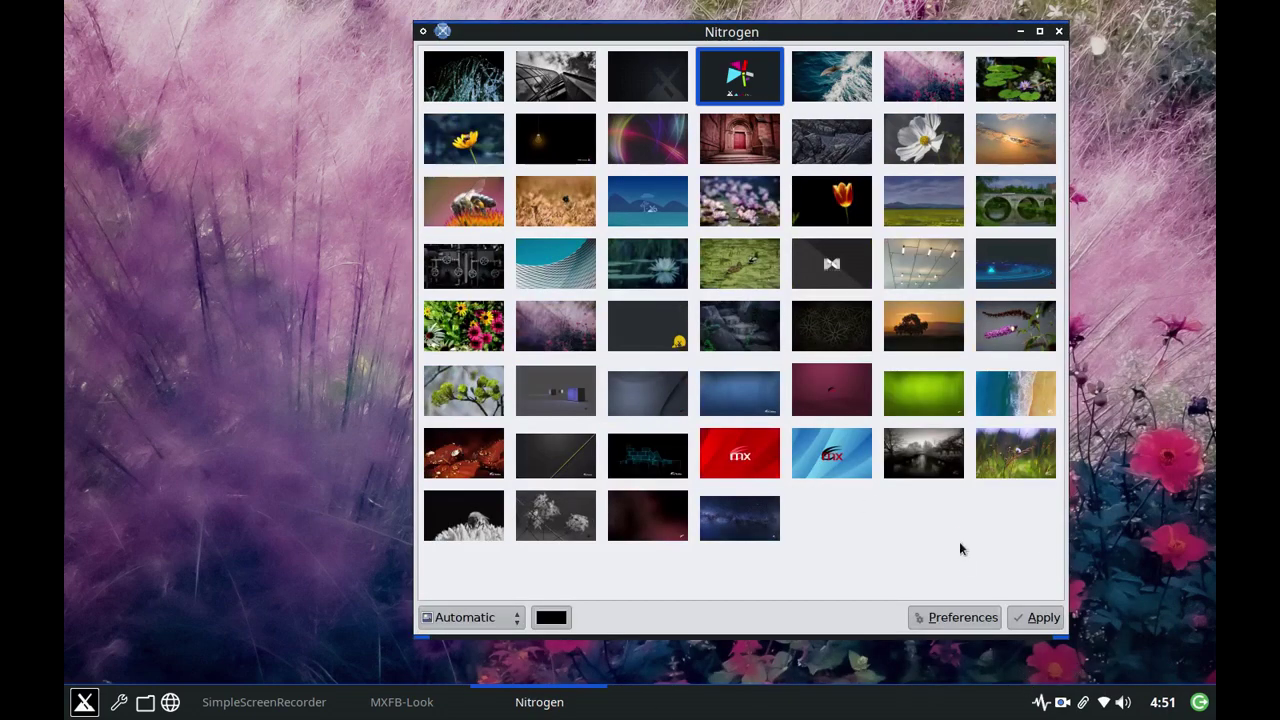
pyautogui.click(1043, 618)
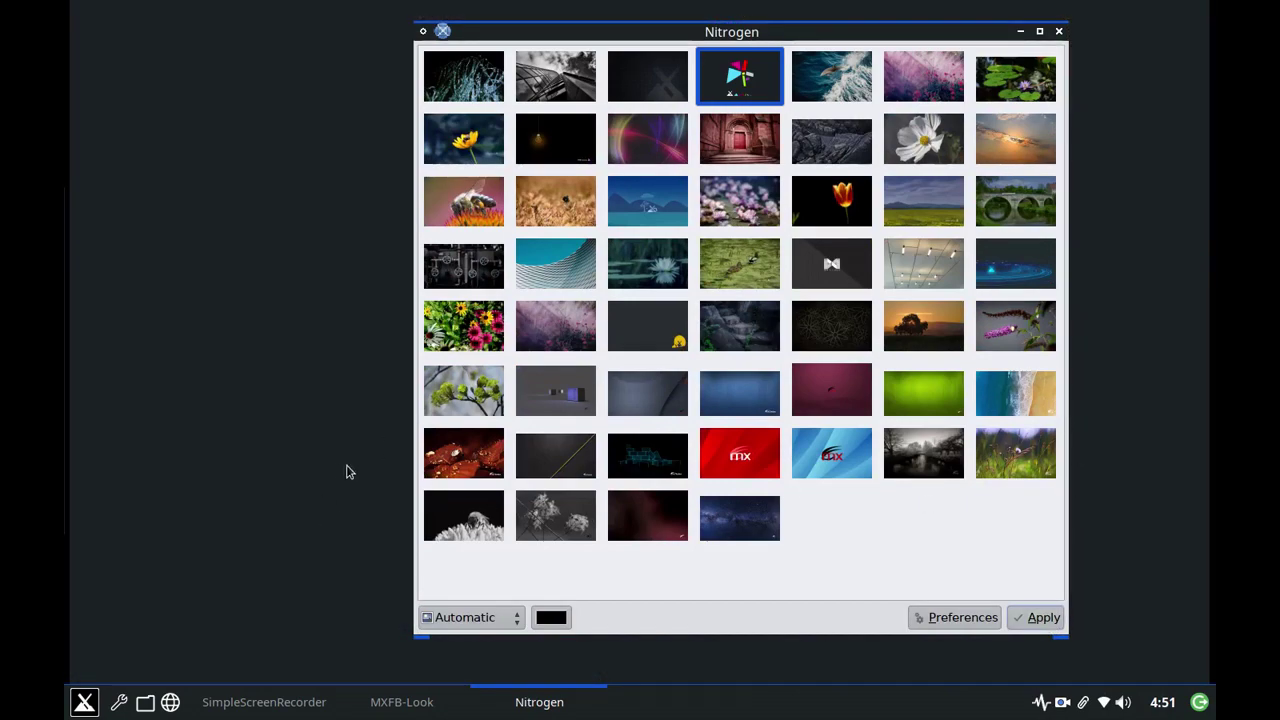
pyautogui.click(1063, 32)
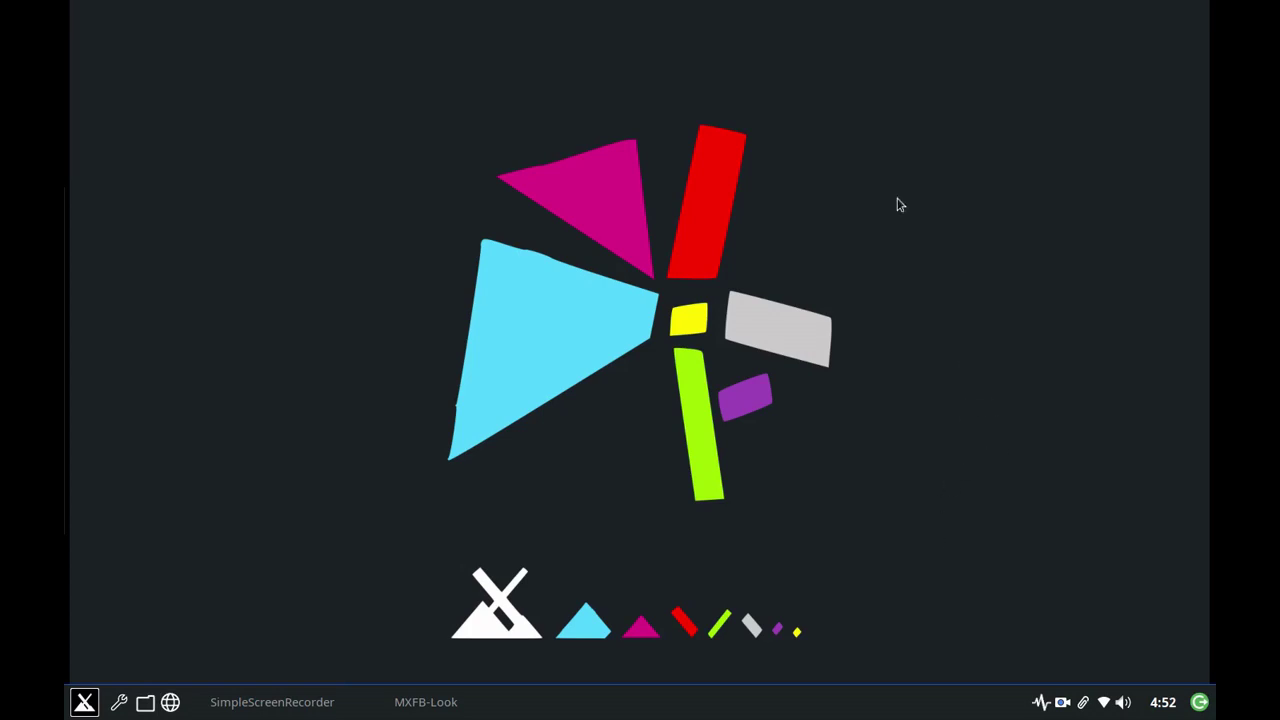
# - Replace the tint2rc panel with simpleclean-tint2rc in Tint2 Manager and close both managers
pyautogui.click(118, 702)
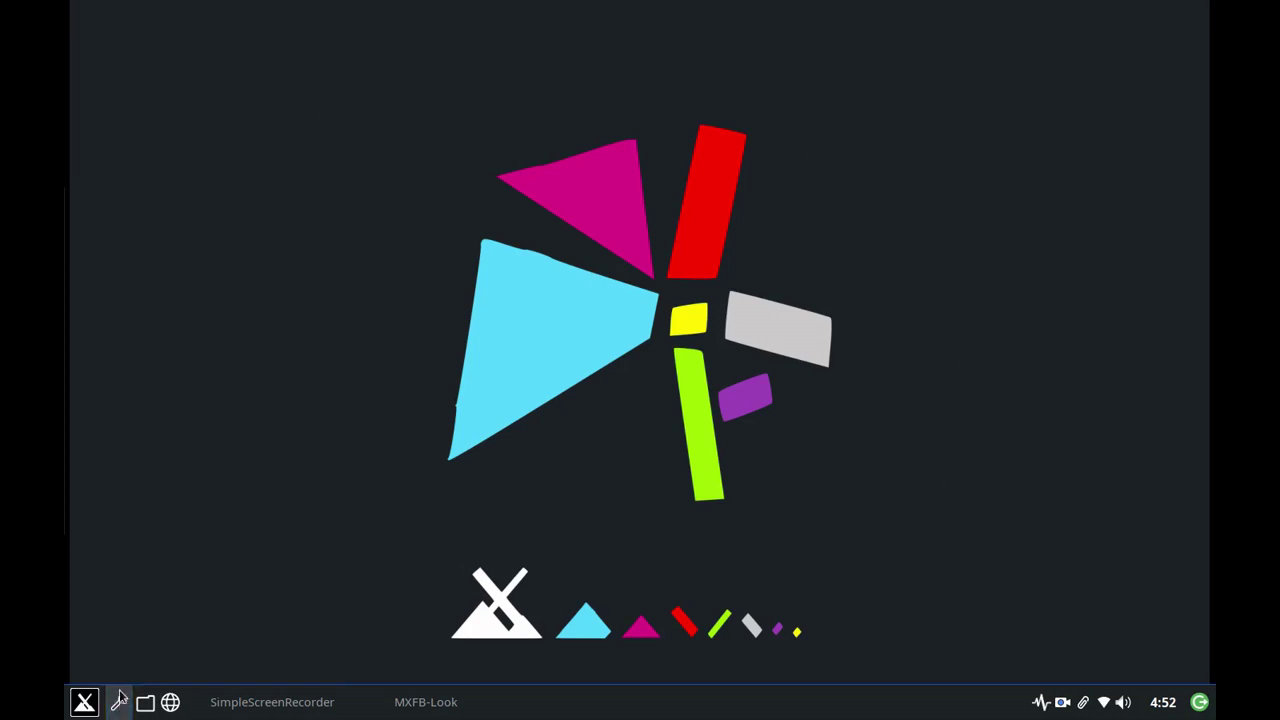
pyautogui.scroll(-3, 666, 320)
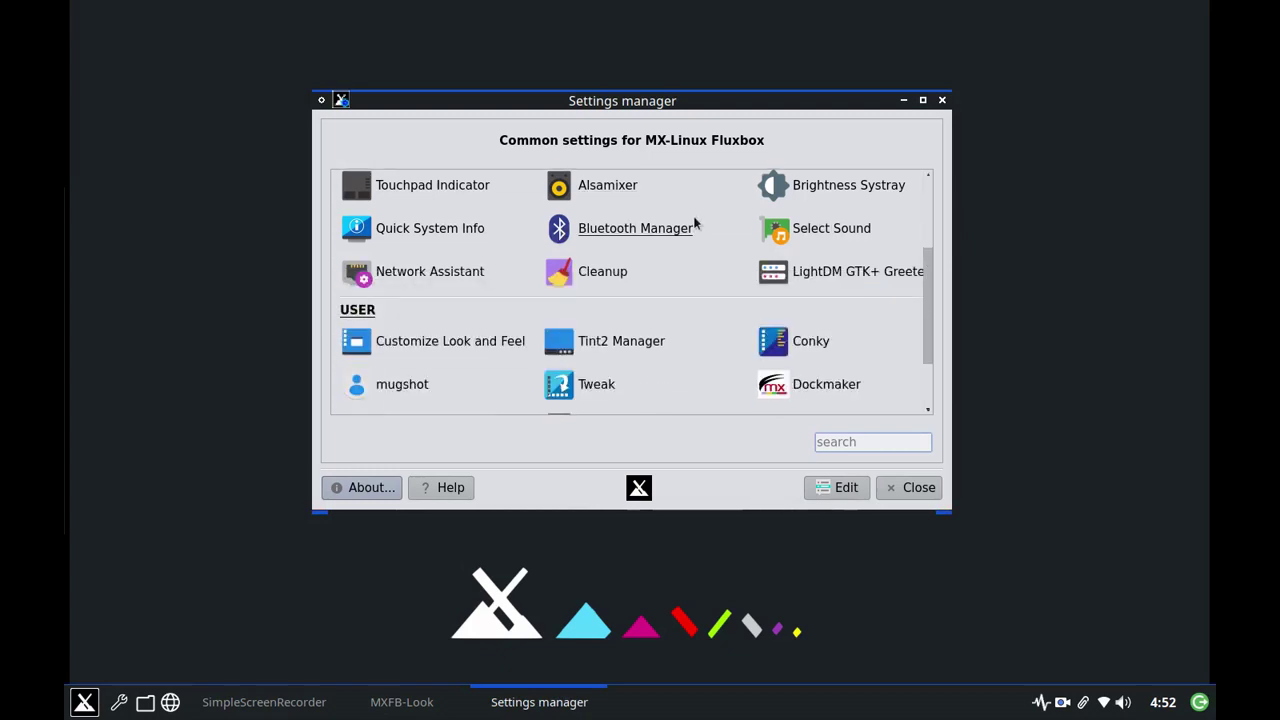
pyautogui.click(614, 344)
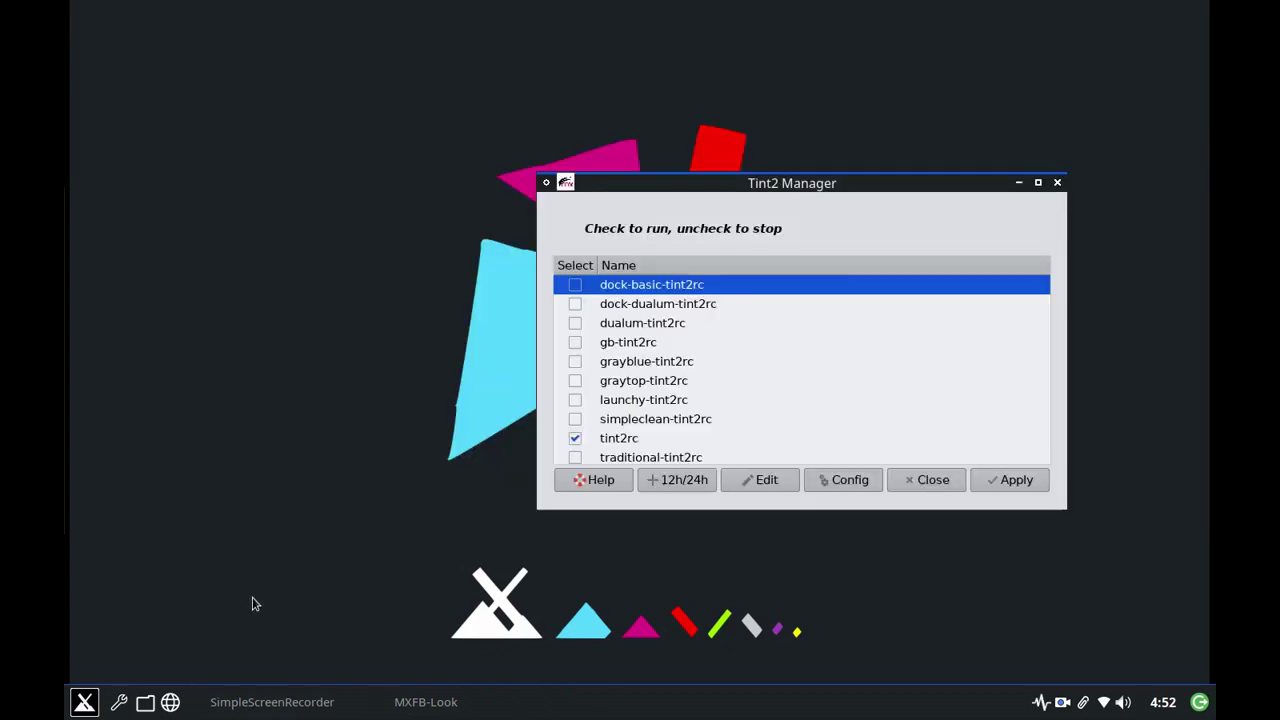
pyautogui.click(575, 438)
pyautogui.scroll(-2, 850, 322)
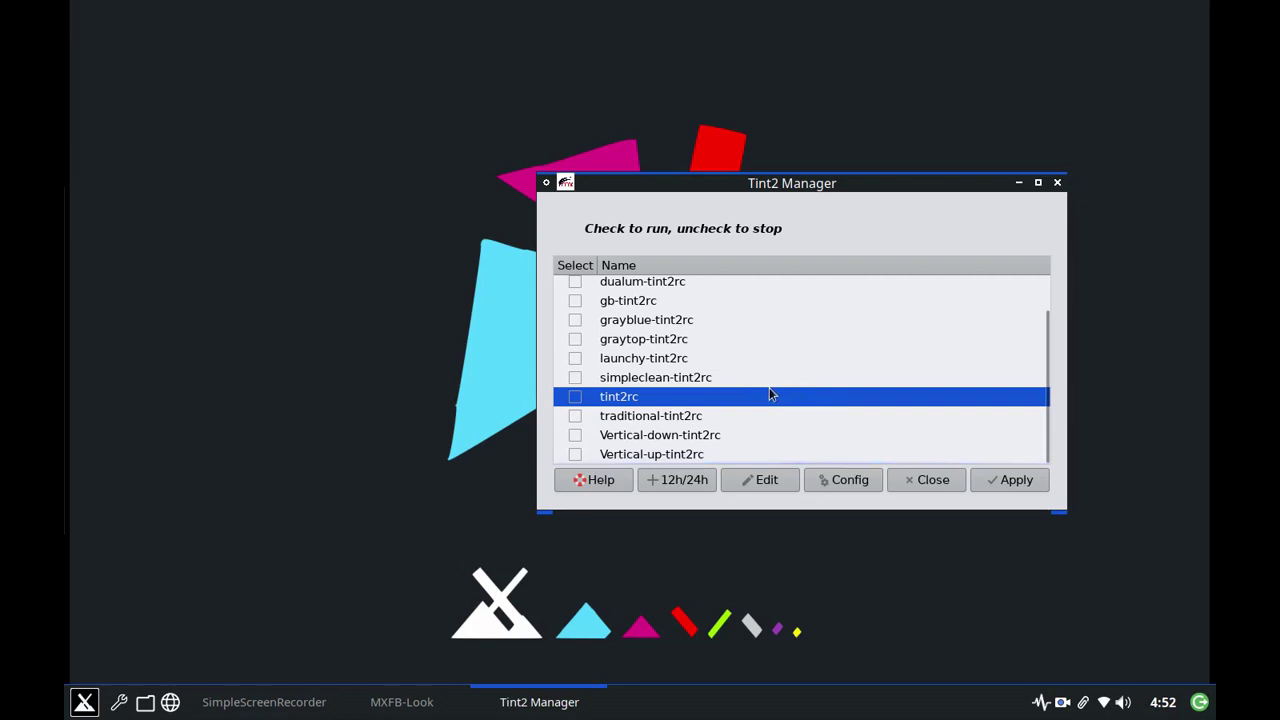
pyautogui.scroll(2, 728, 390)
pyautogui.scroll(1, 730, 388)
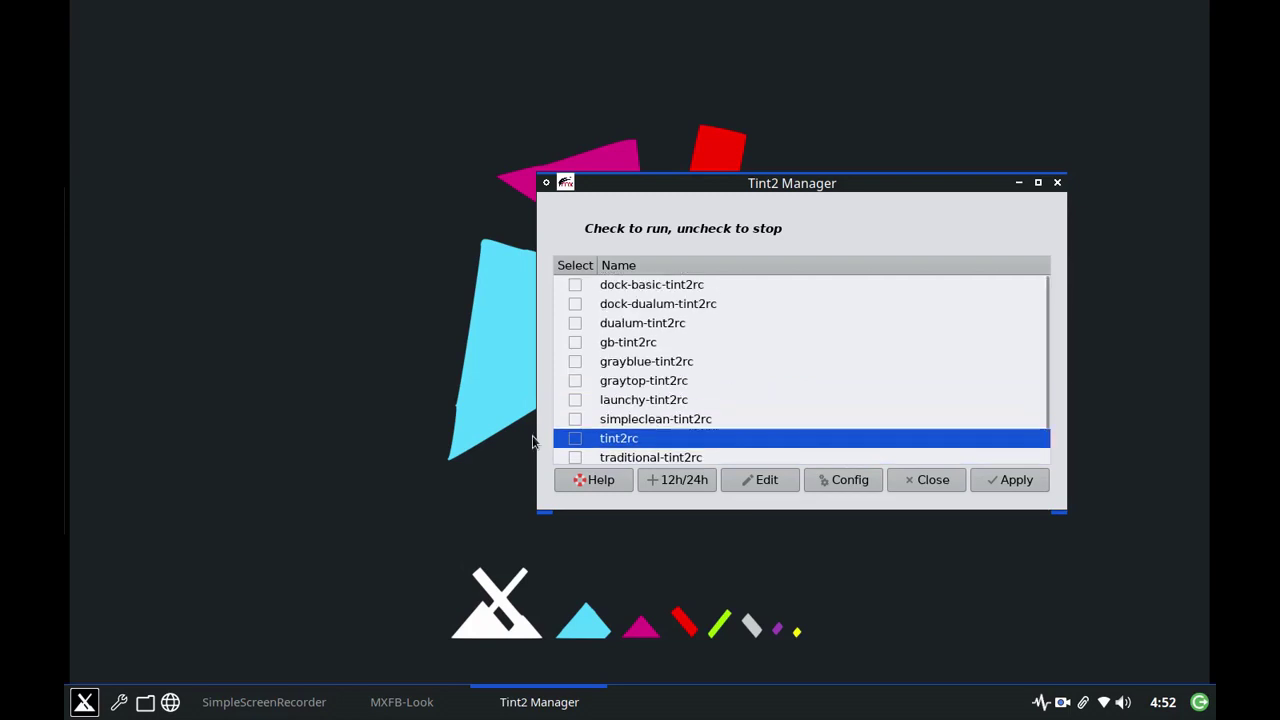
pyautogui.click(575, 419)
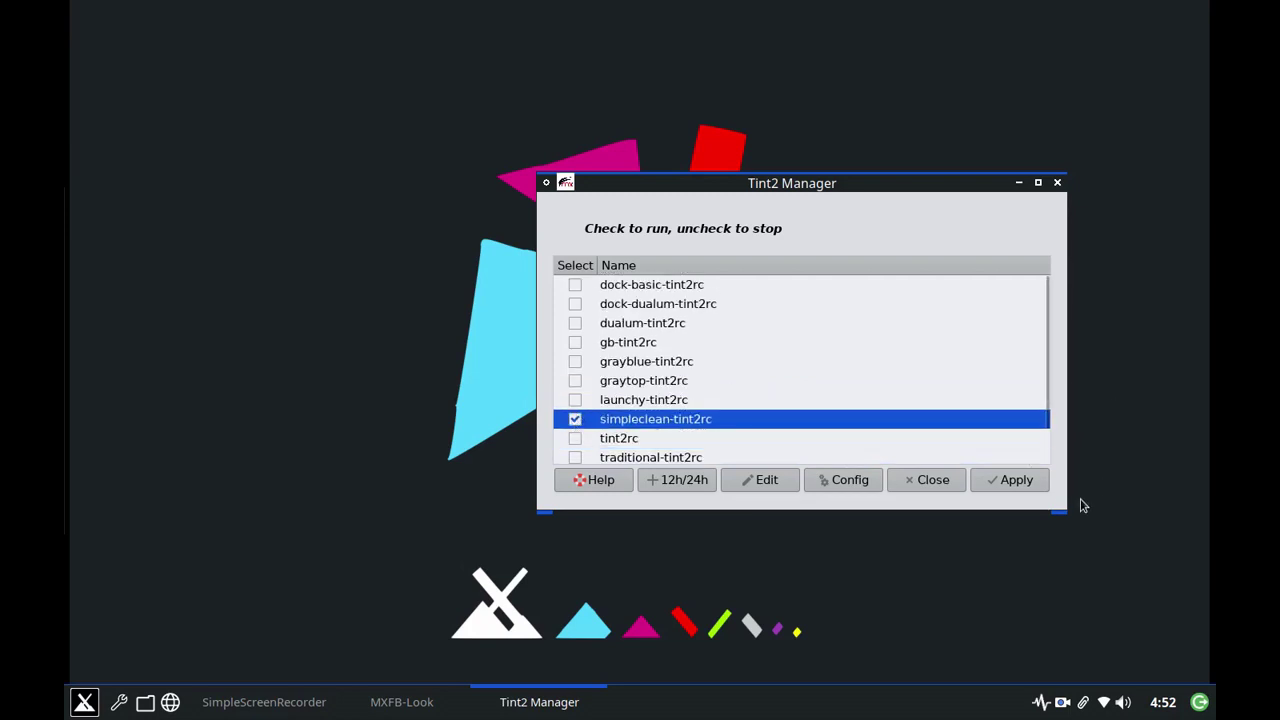
pyautogui.click(1006, 481)
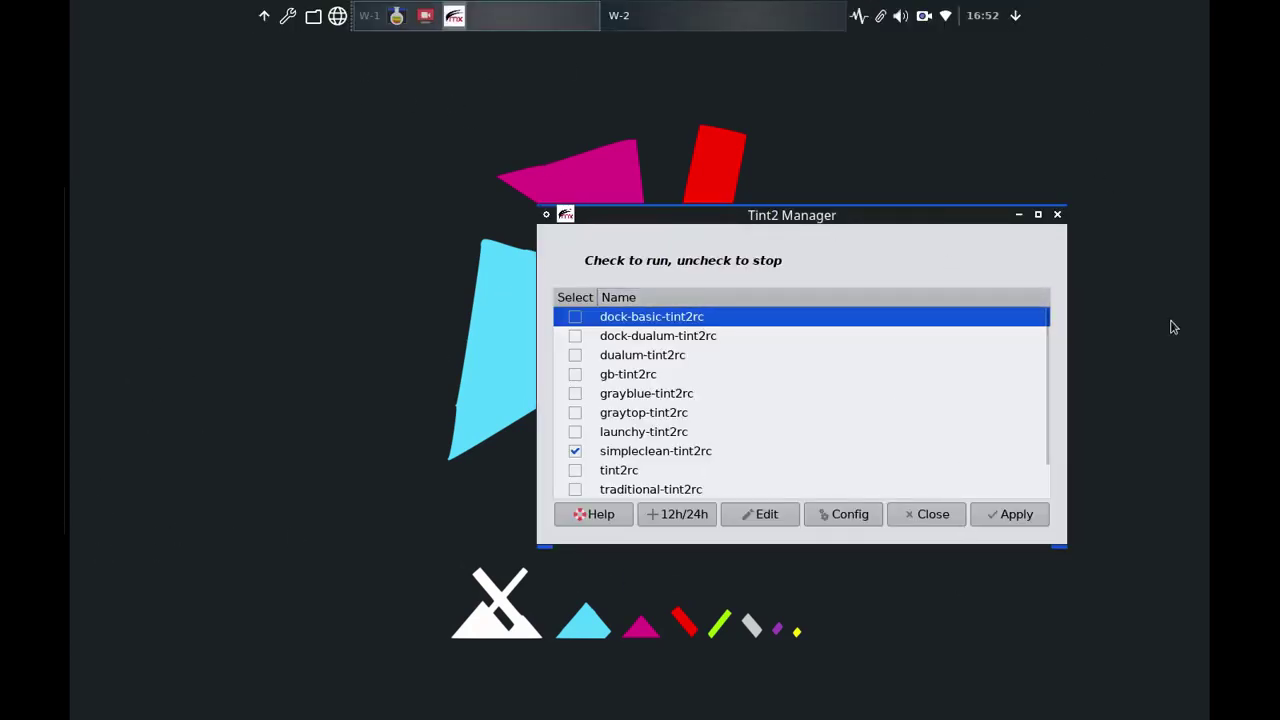
pyautogui.click(935, 515)
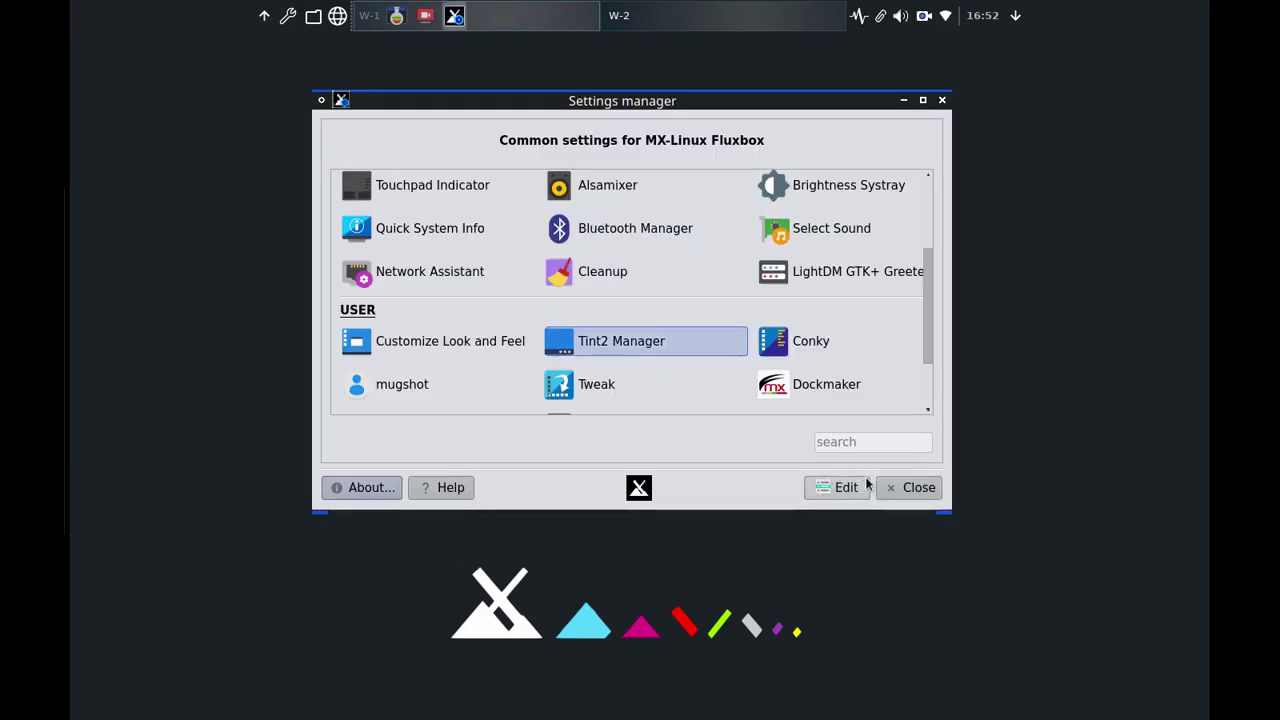
pyautogui.click(916, 487)
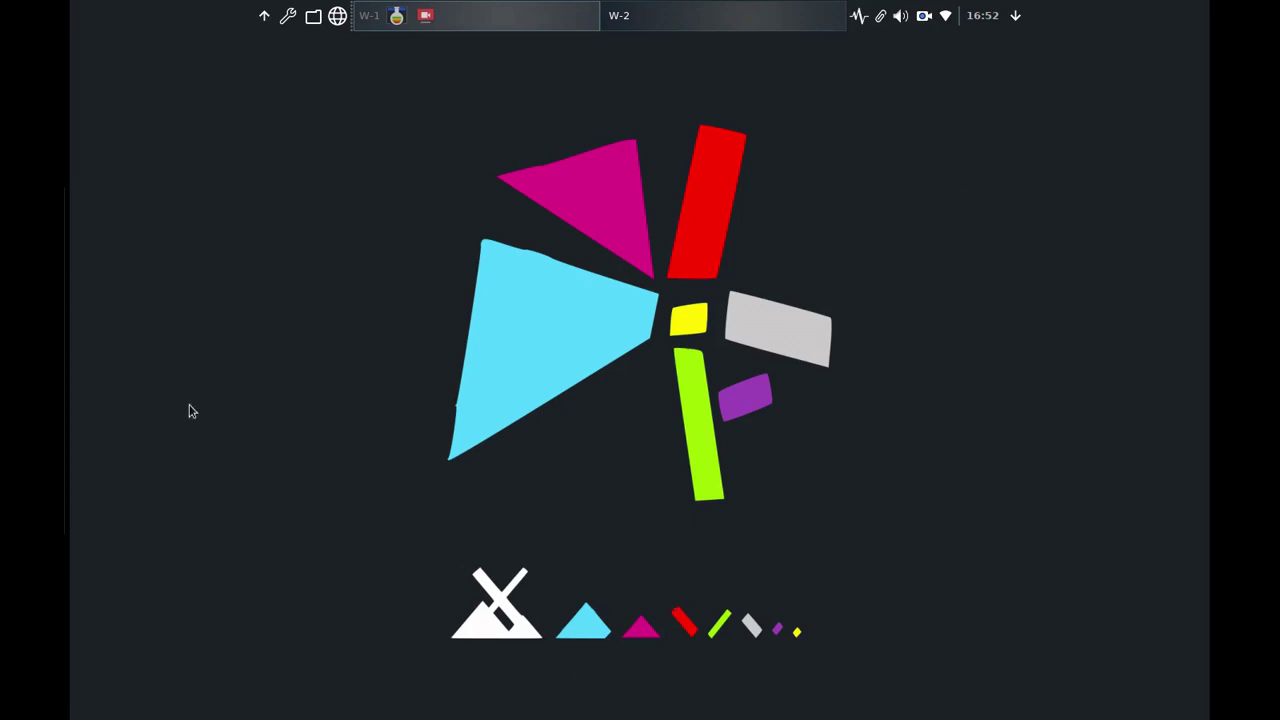
# - Save the current look as Tangram, acknowledge the confirmation, and close MXFB-Look
pyautogui.click(398, 18)
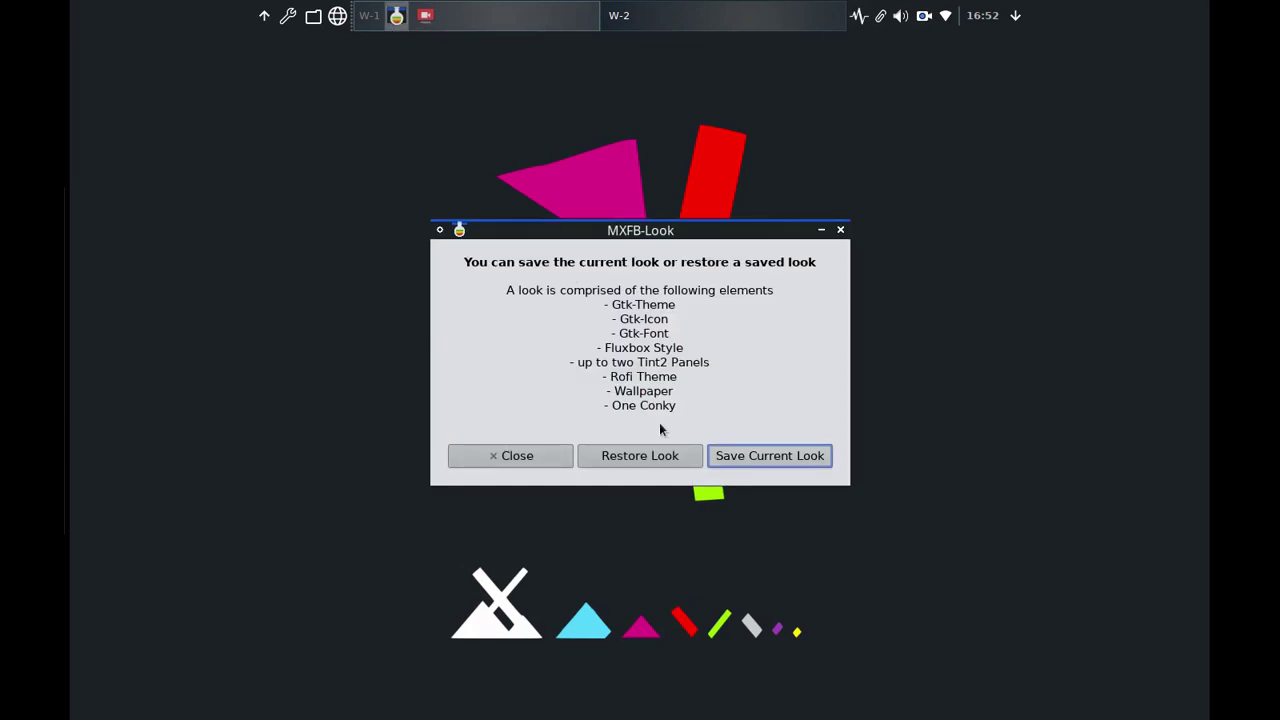
pyautogui.click(769, 457)
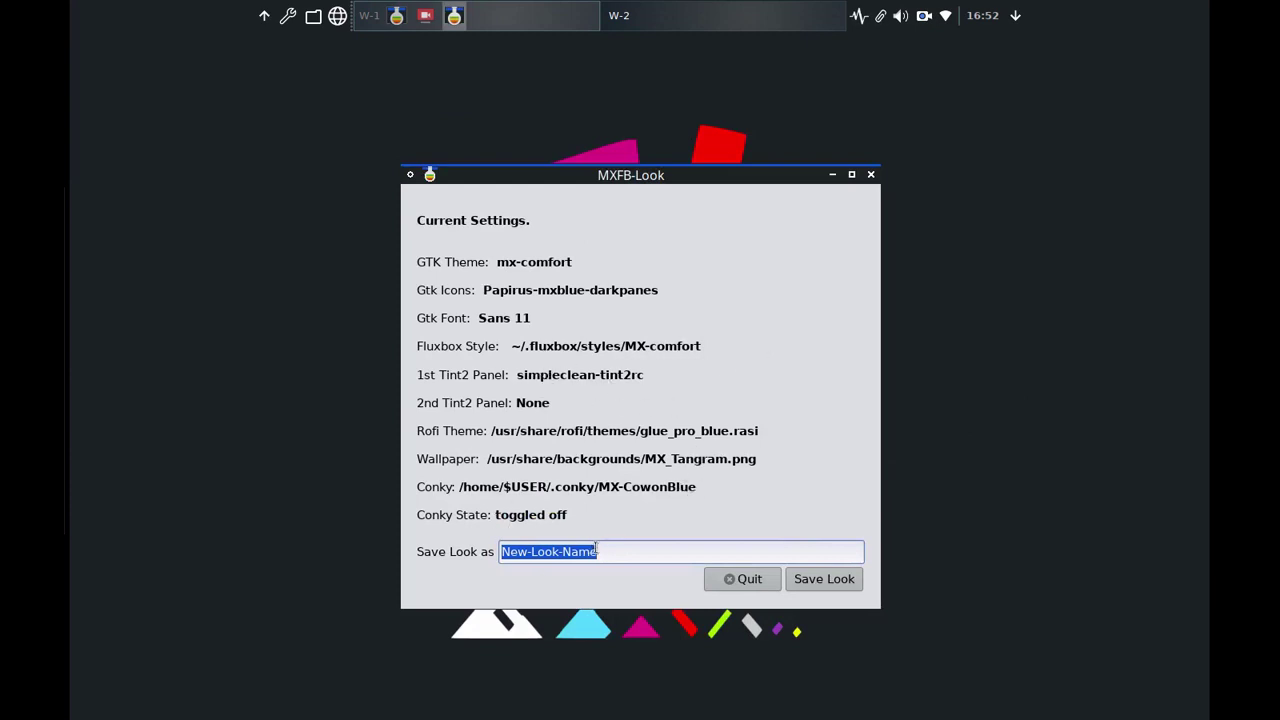
pyautogui.write('Tang')
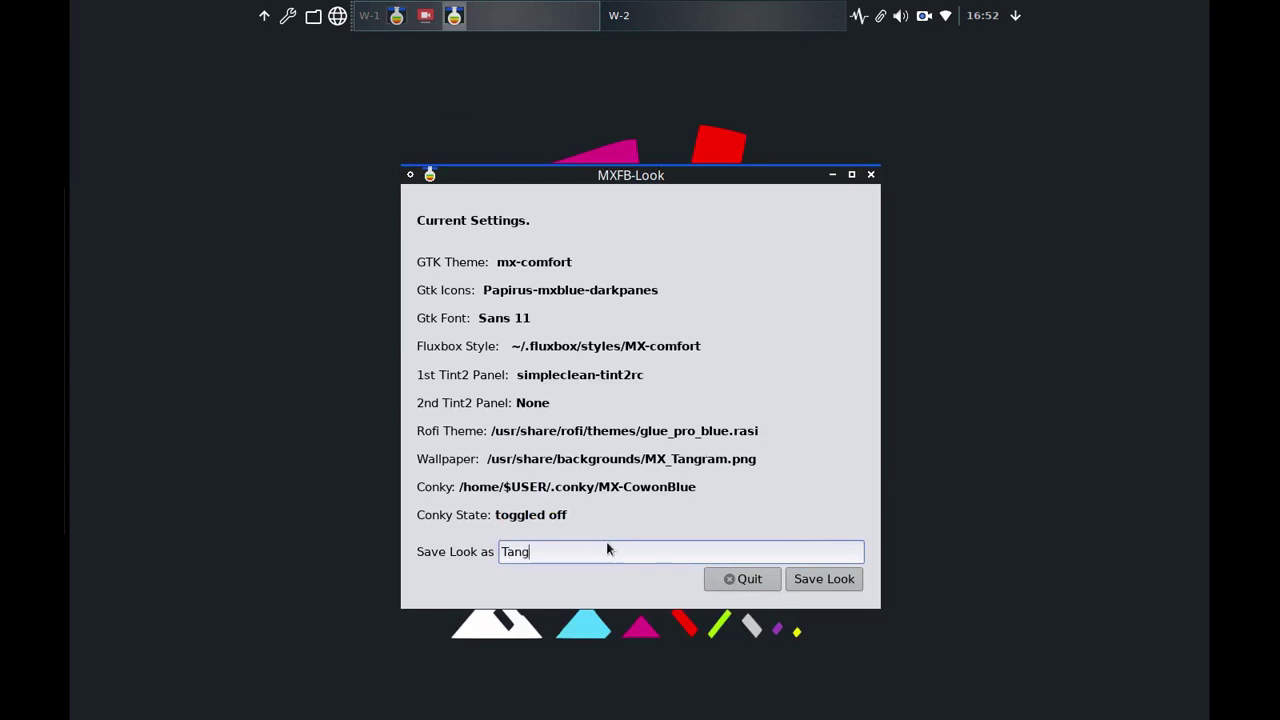
pyautogui.write('ram')
pyautogui.press('Return')
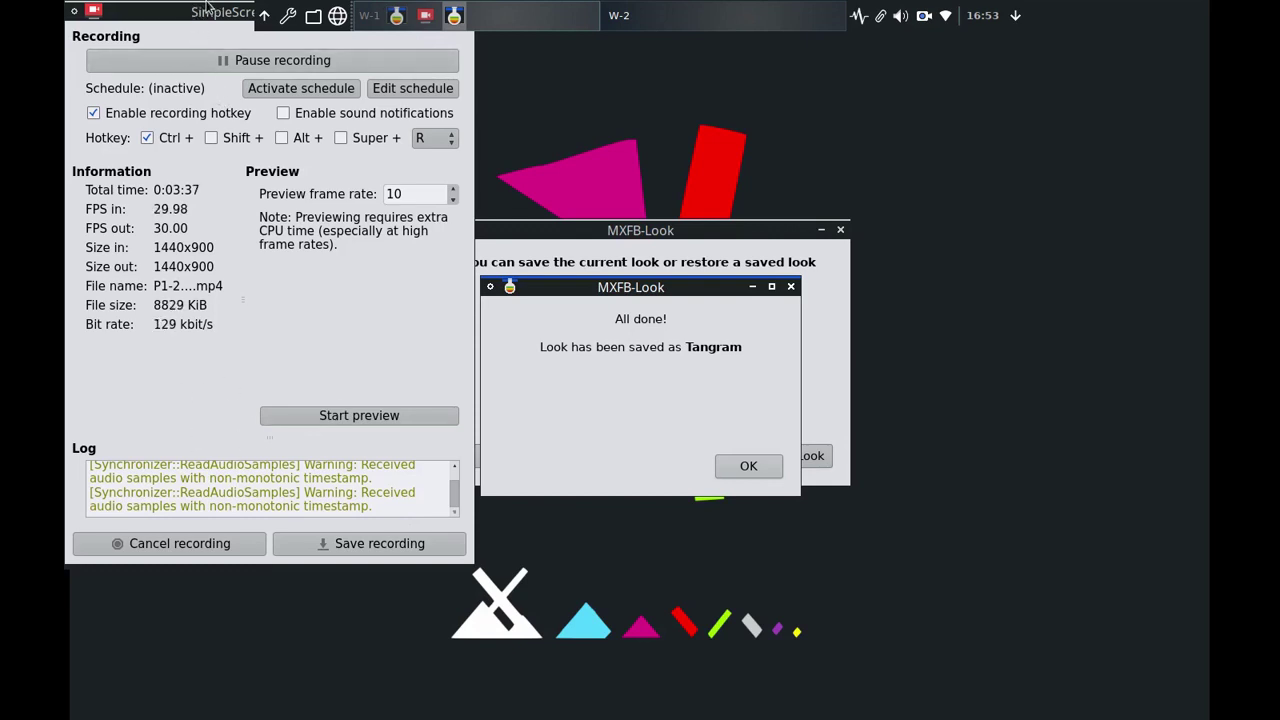
pyautogui.moveTo(207, 7); pyautogui.dragTo(253, 50)
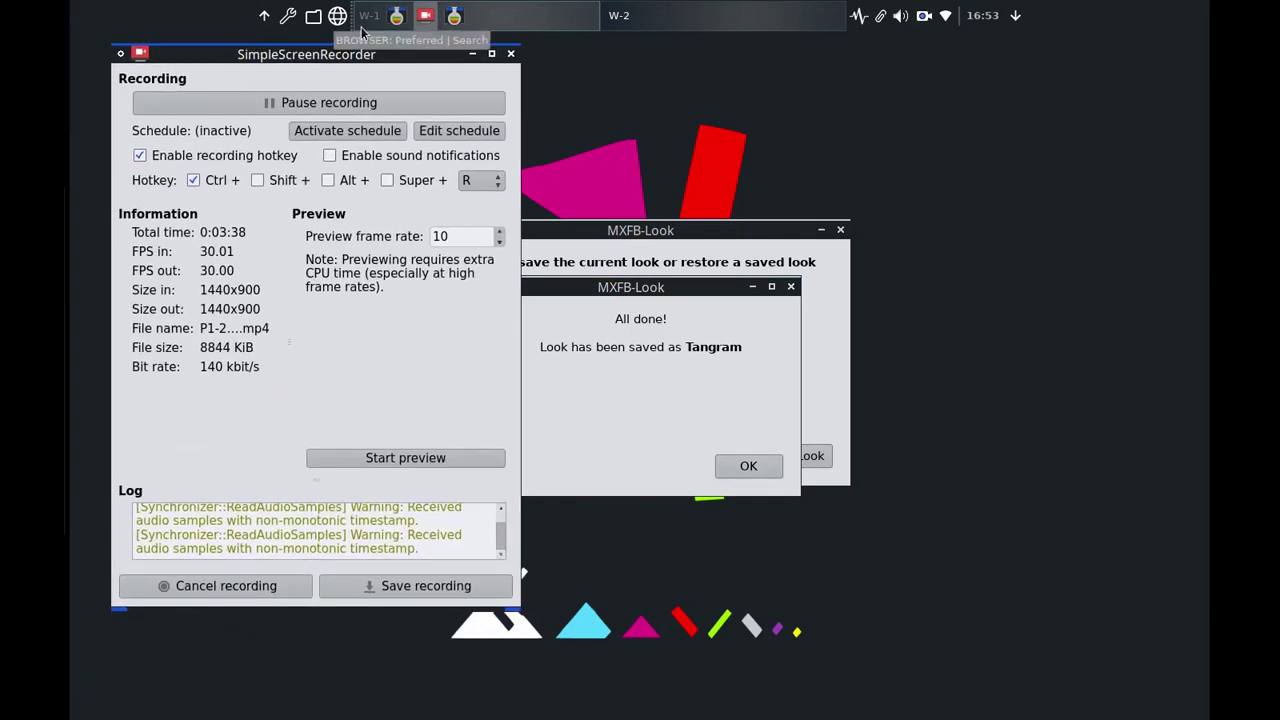
pyautogui.click(473, 54)
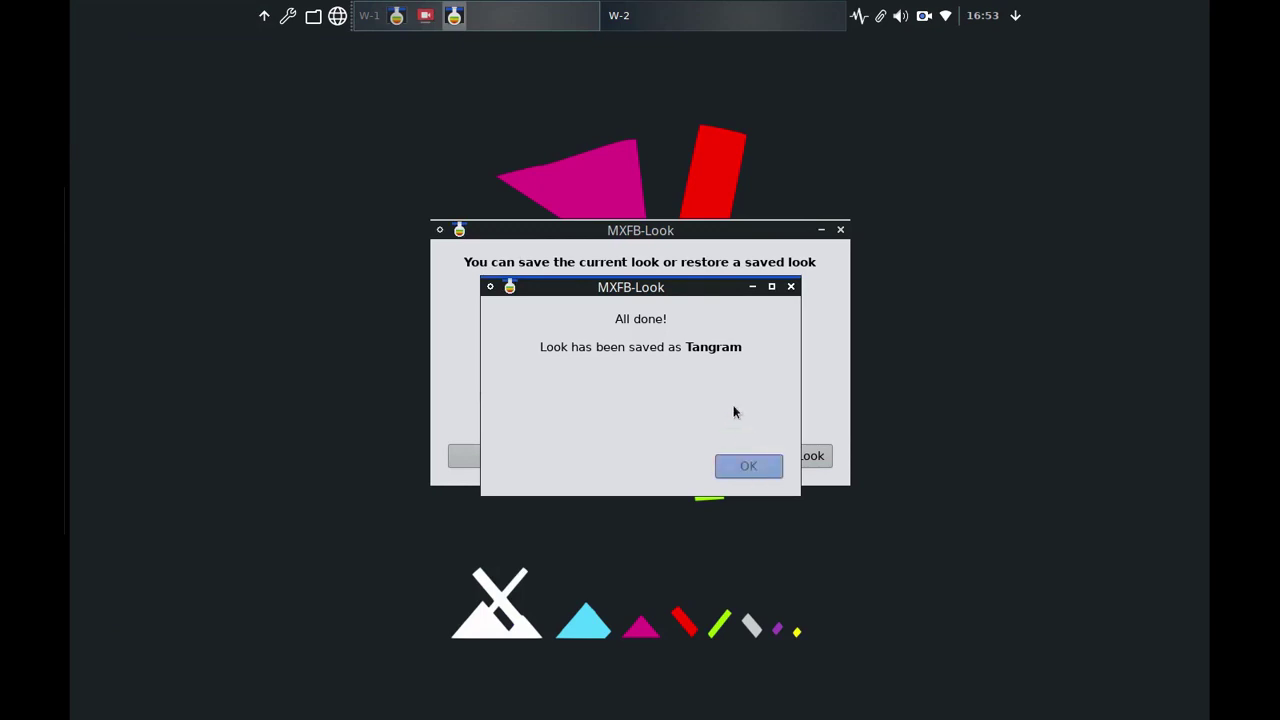
pyautogui.click(748, 466)
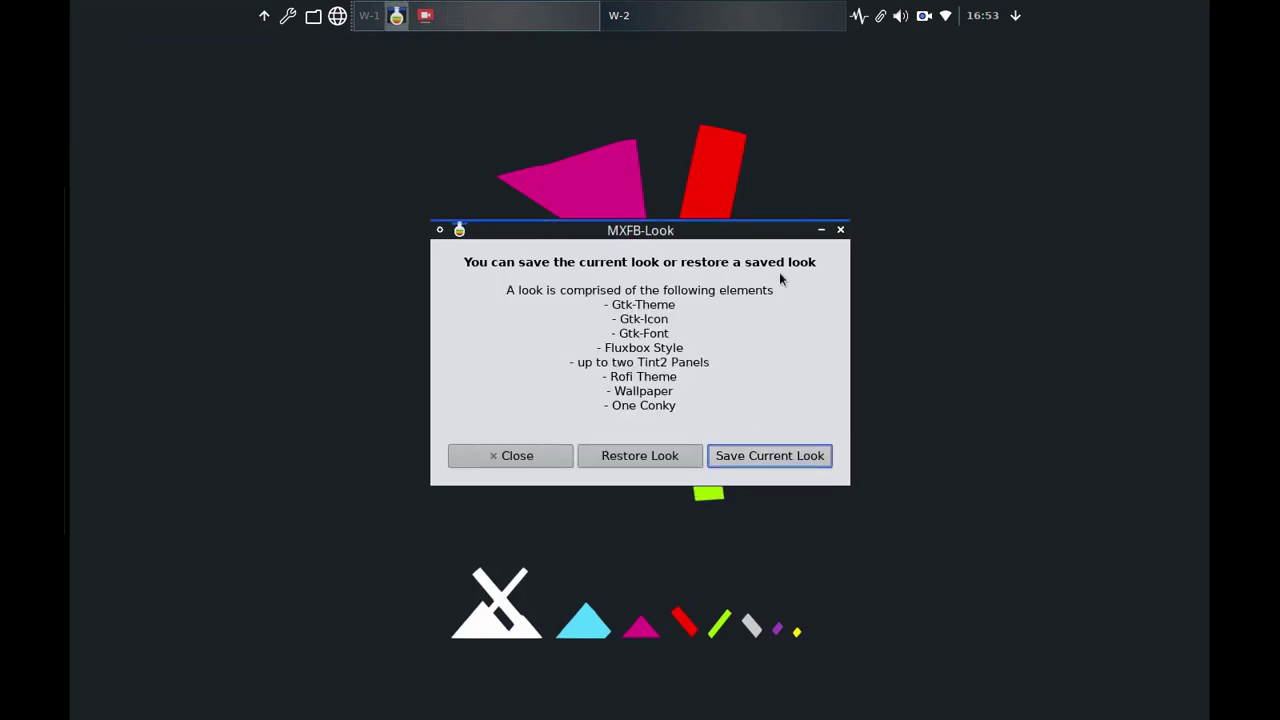
pyautogui.click(840, 230)
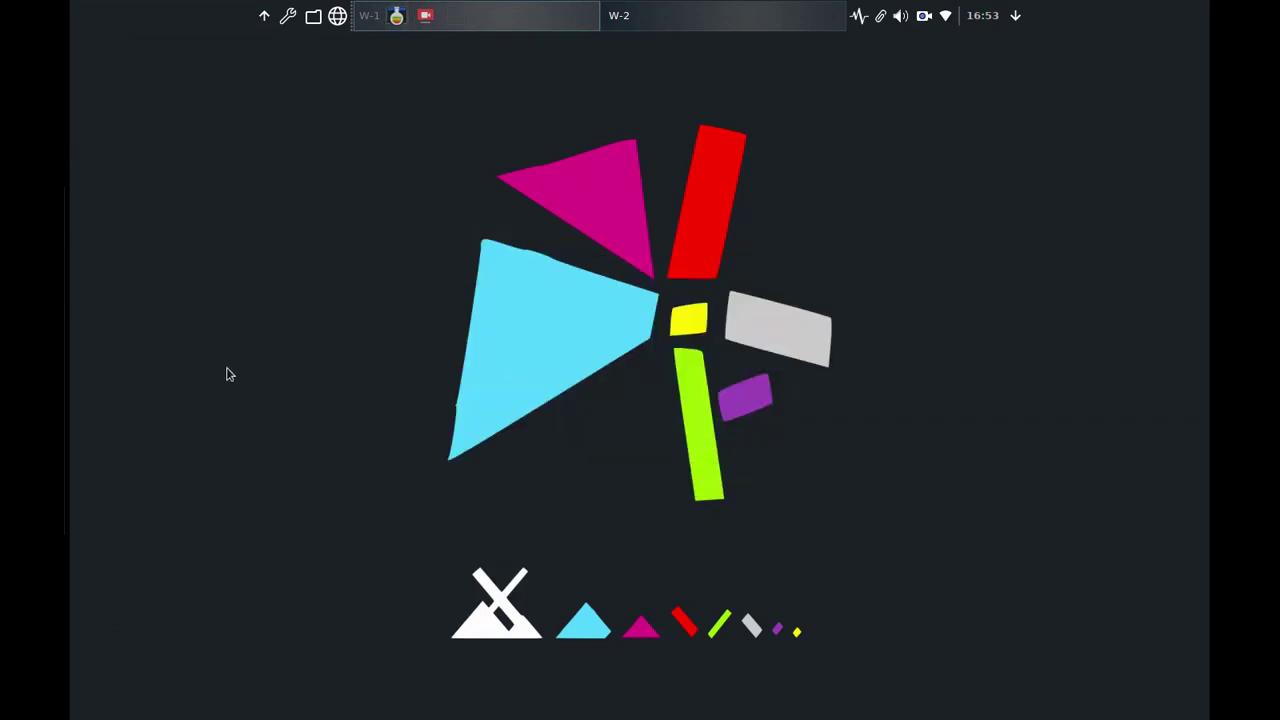
# - Apply the red MX logo wallpaper in Nitrogen, then close Nitrogen
pyautogui.rightClick(366, 157)
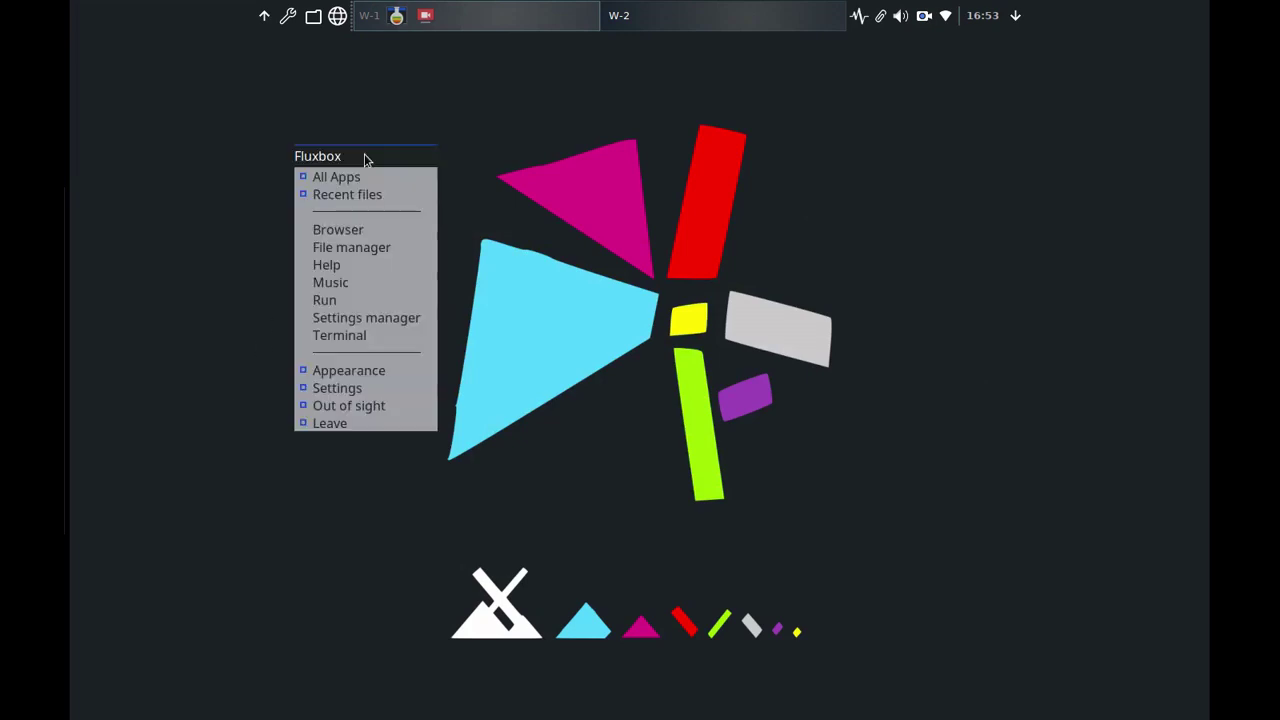
pyautogui.moveTo(338, 394)
pyautogui.moveTo(355, 370)
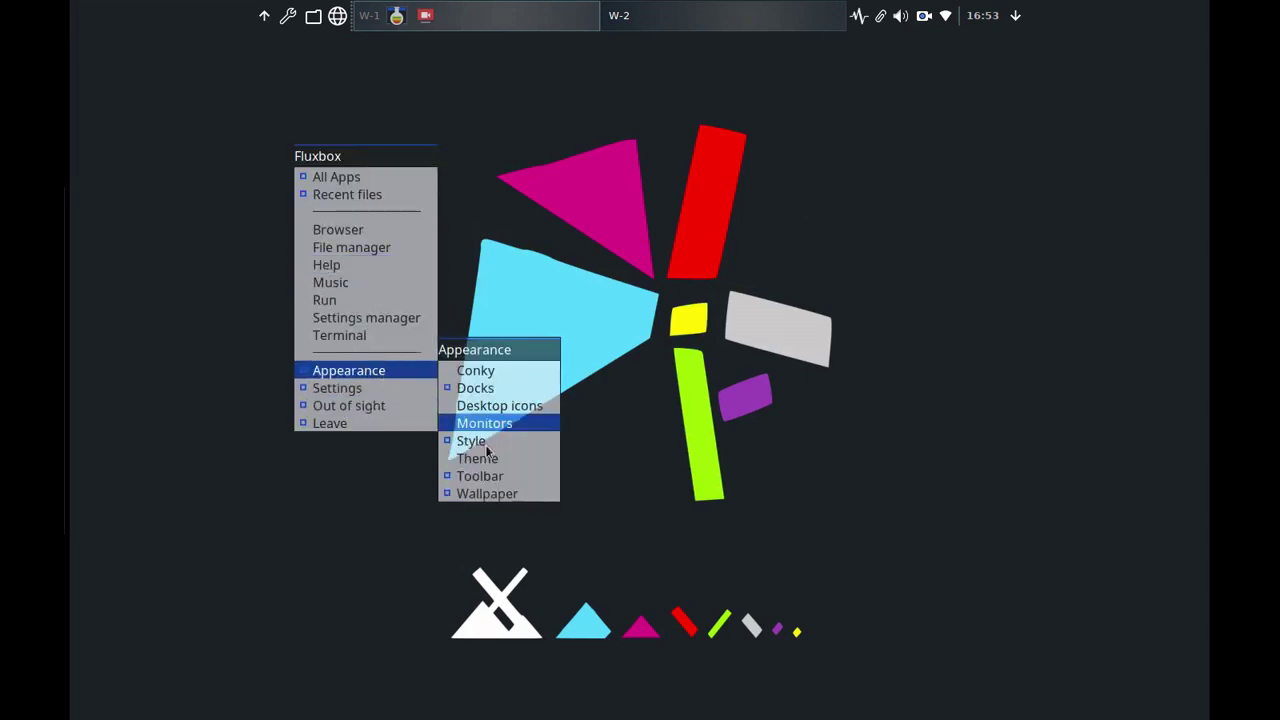
pyautogui.moveTo(505, 493)
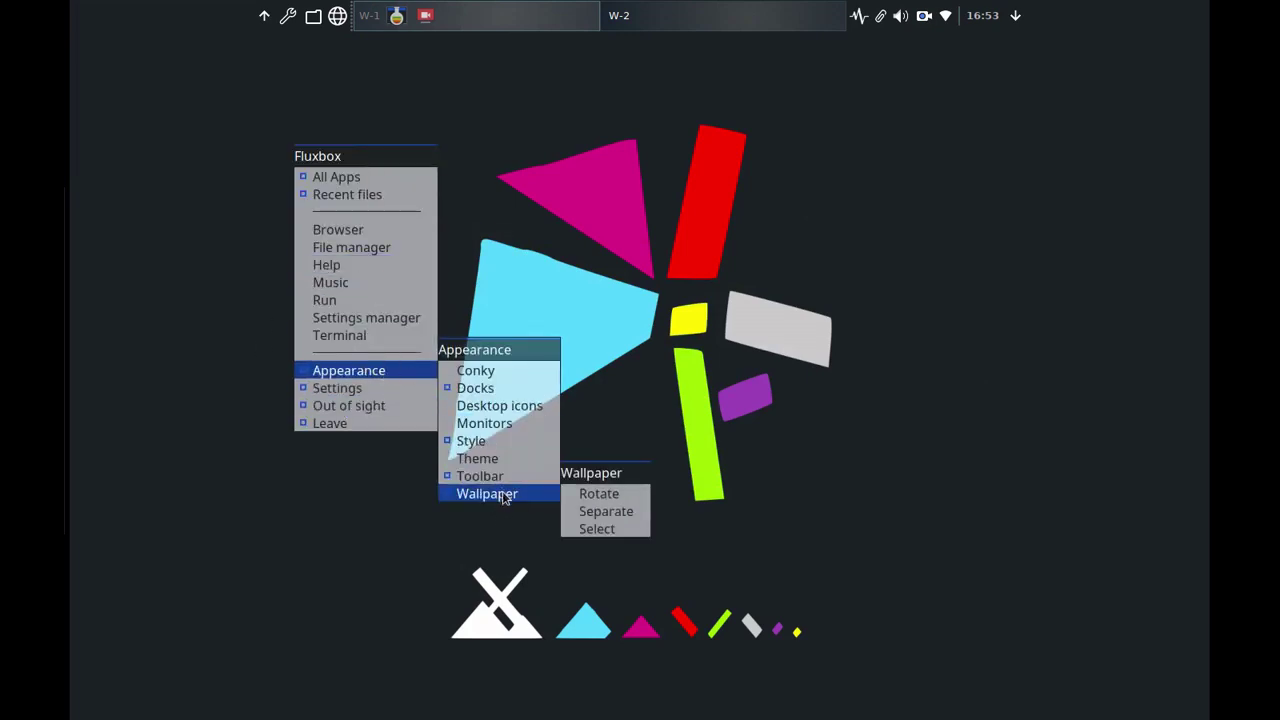
pyautogui.click(625, 531)
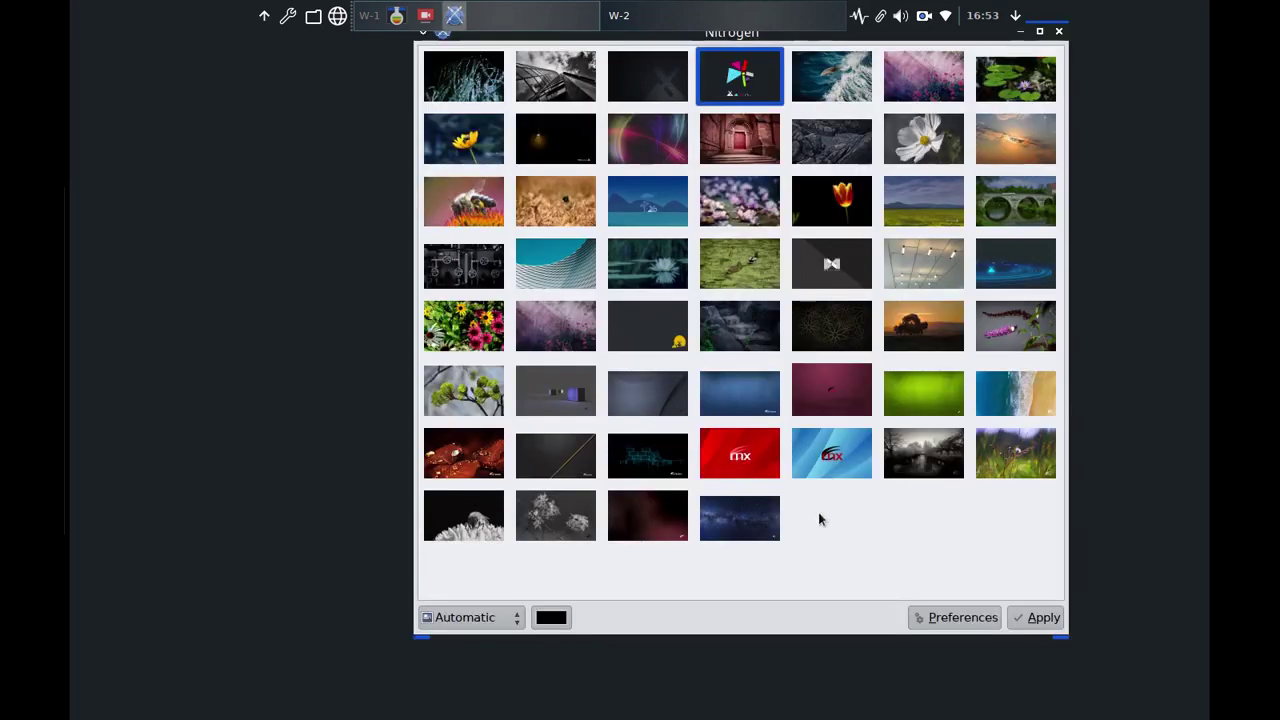
pyautogui.click(762, 448)
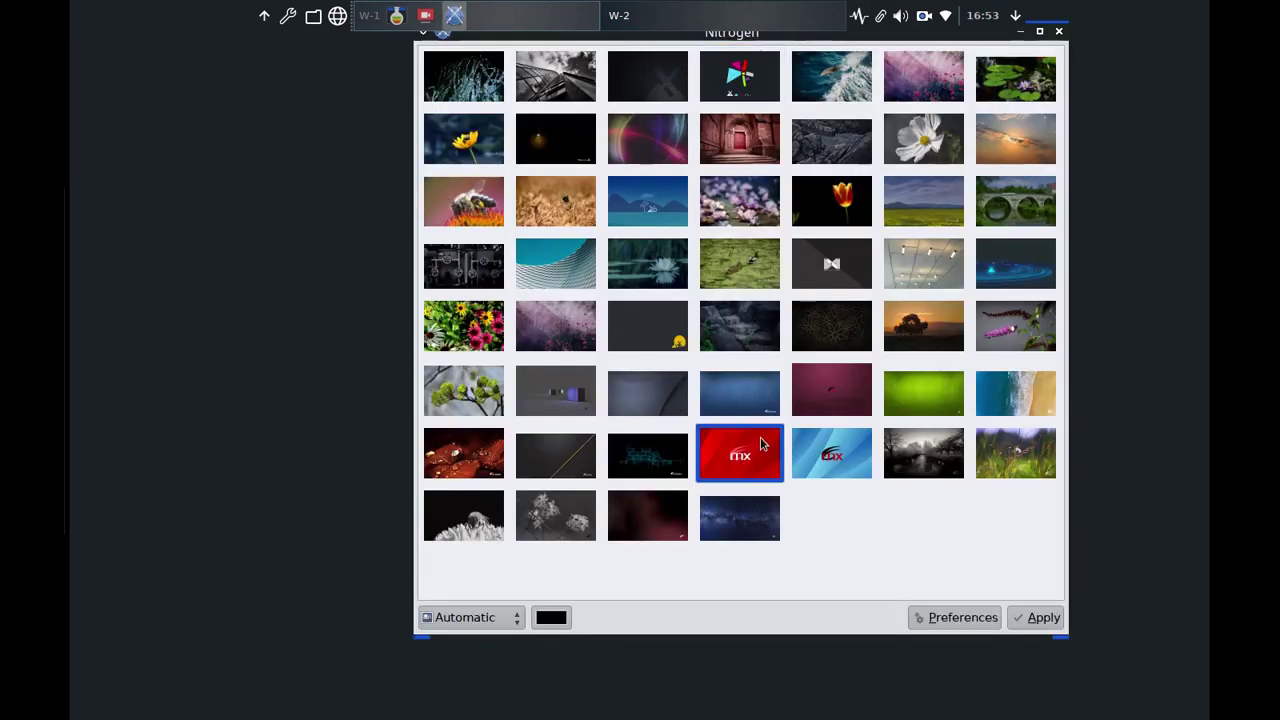
pyautogui.click(1050, 621)
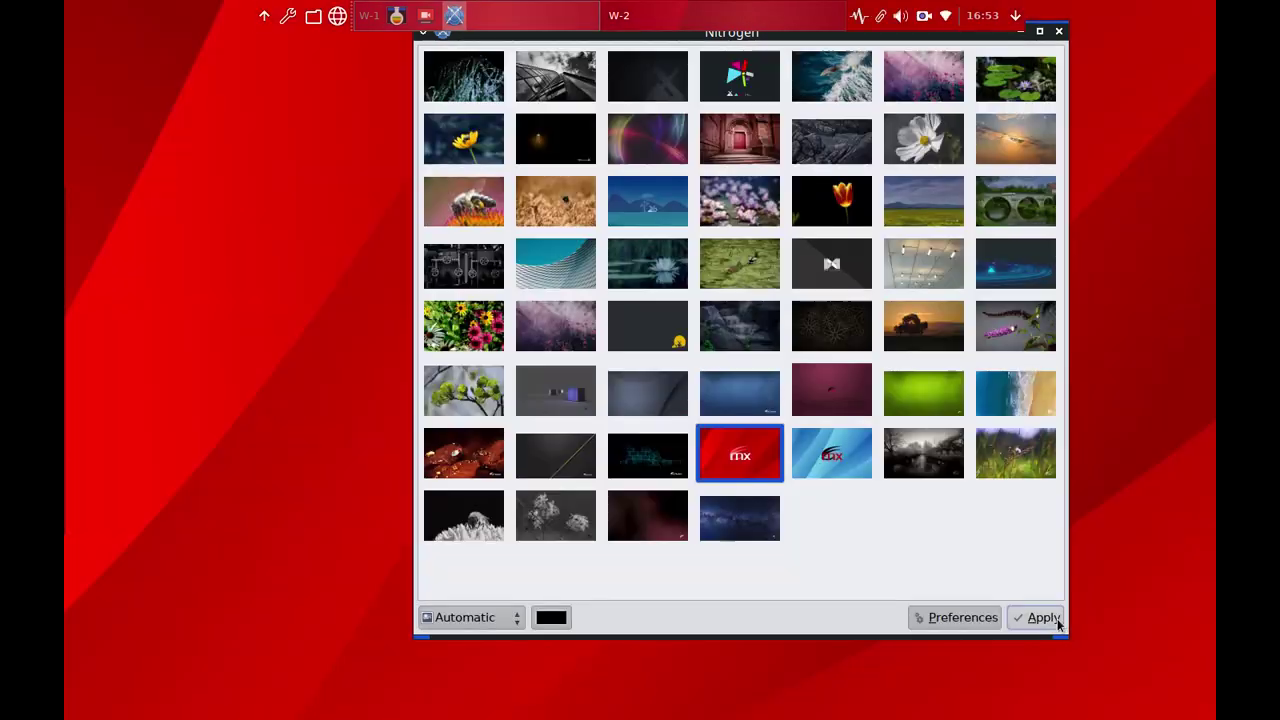
pyautogui.click(1059, 32)
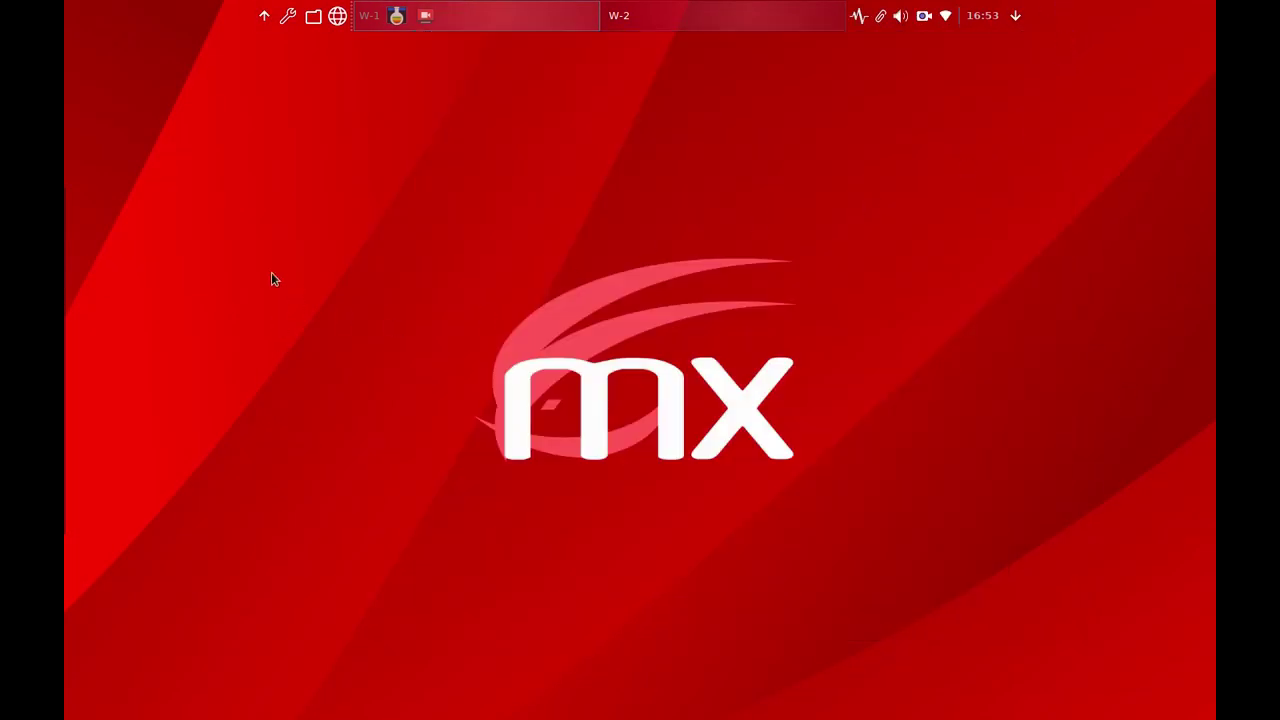
# - Switch the panel from simpleclean-tint2rc to Vertical-down-tint2rc and close both manager windows
pyautogui.click(289, 17)
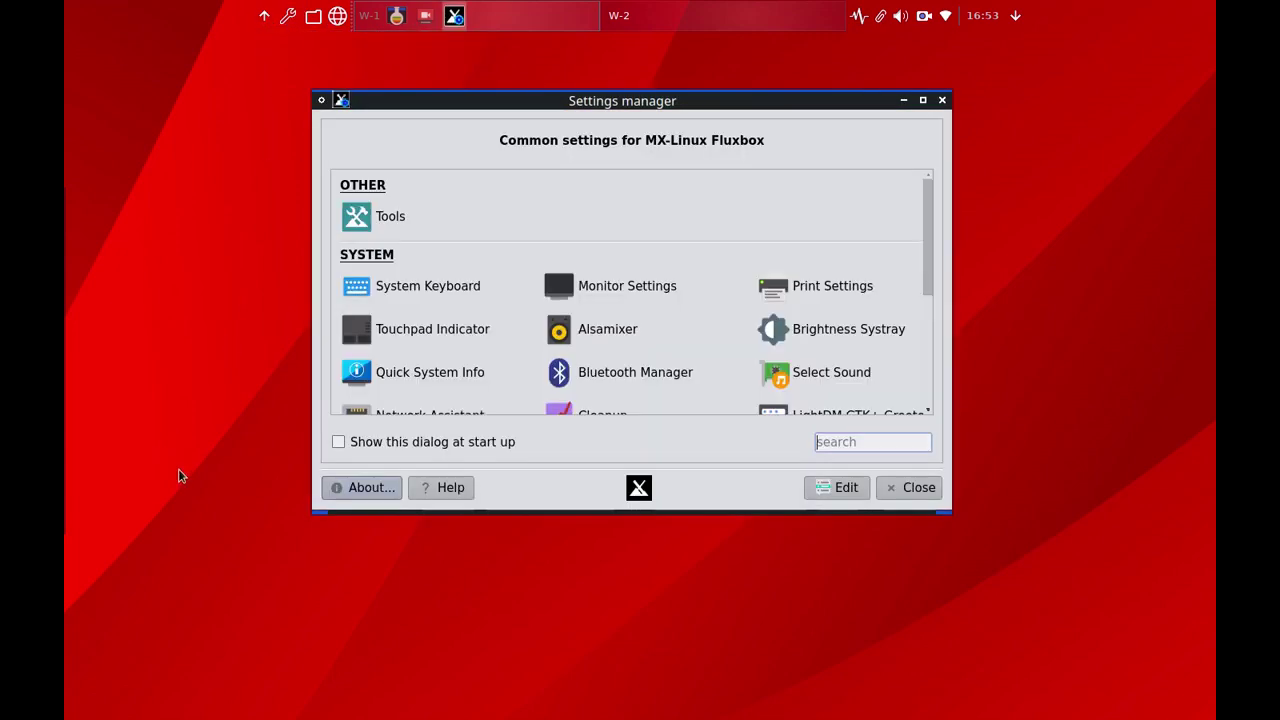
pyautogui.scroll(-3, 703, 183)
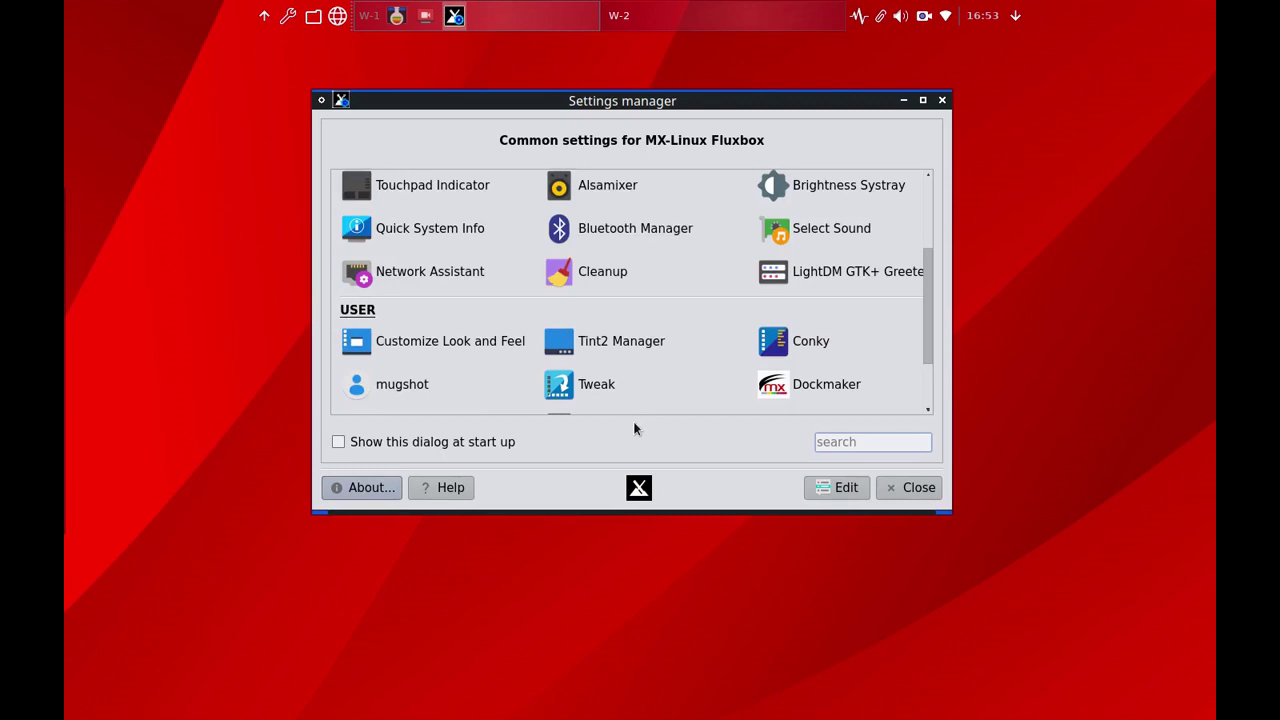
pyautogui.click(614, 345)
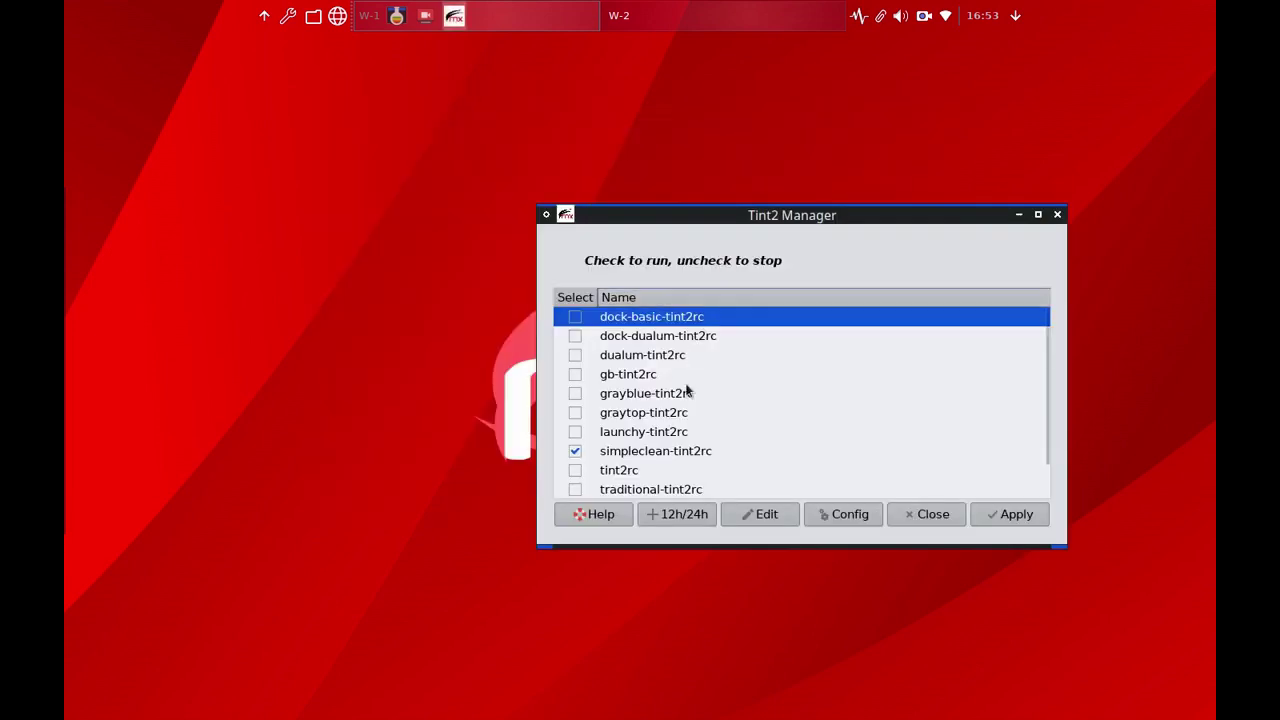
pyautogui.click(575, 453)
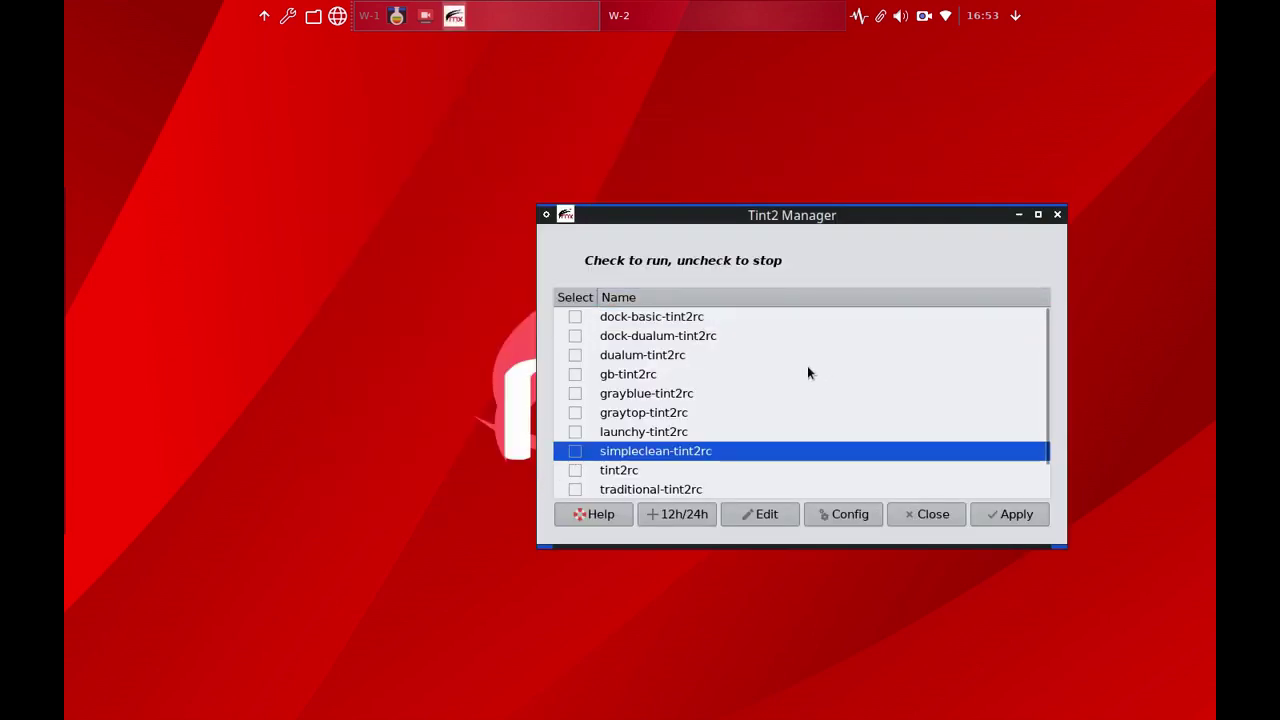
pyautogui.scroll(-1, 809, 373)
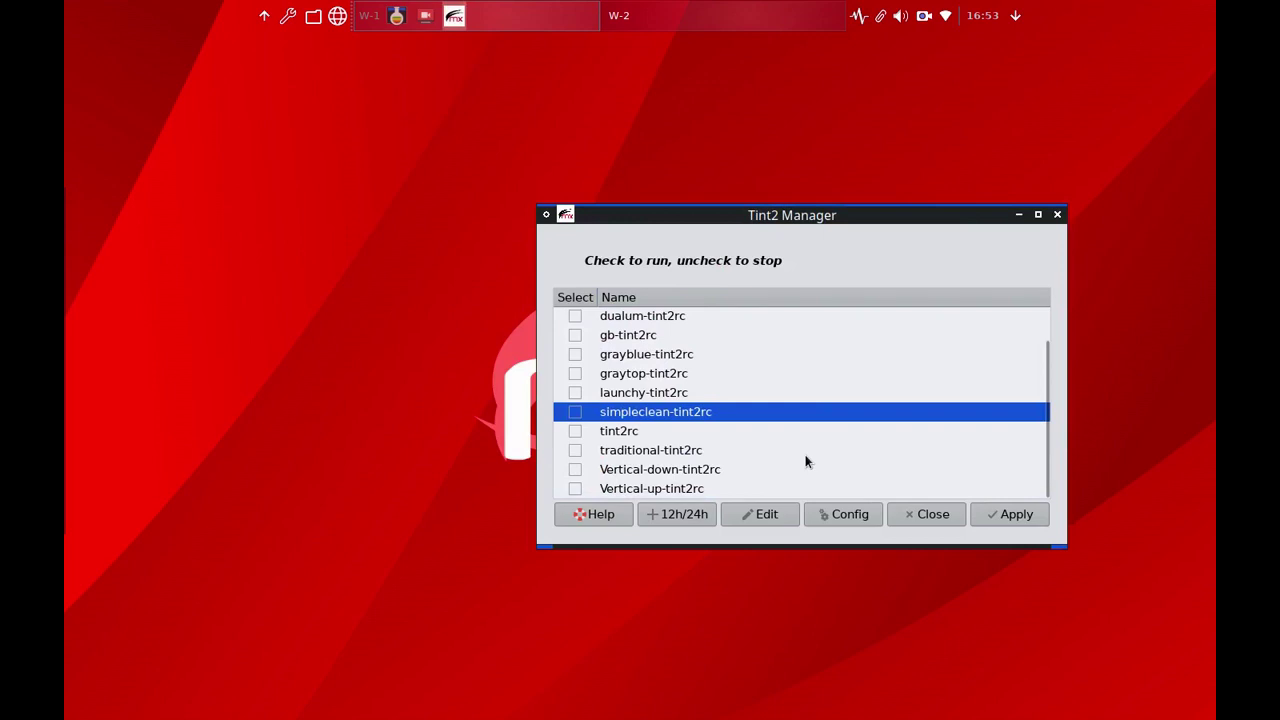
pyautogui.click(577, 466)
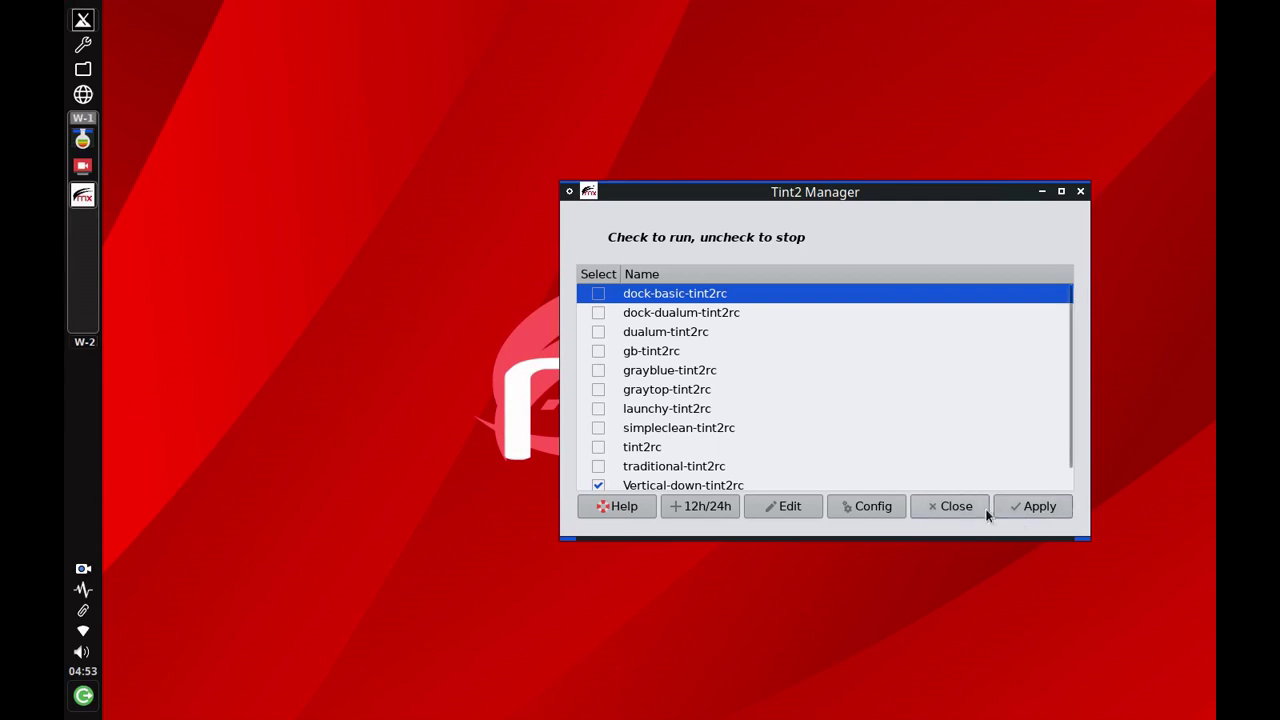
pyautogui.click(955, 506)
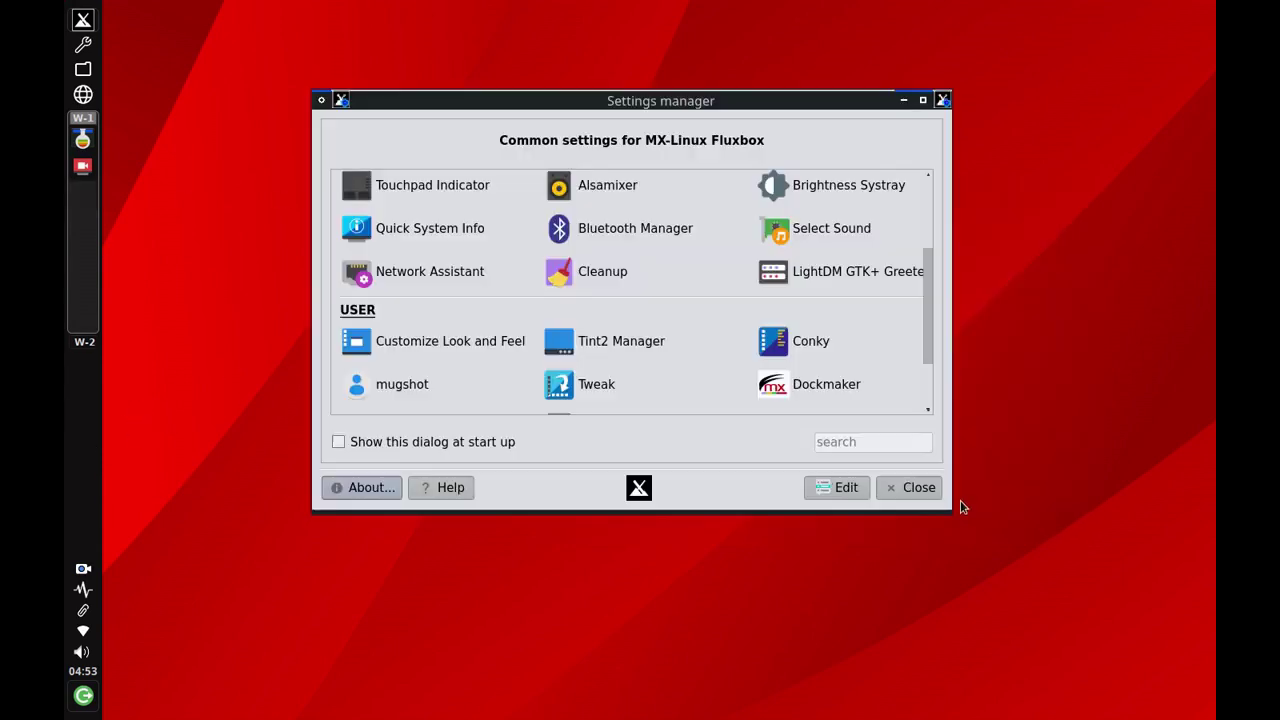
pyautogui.click(913, 488)
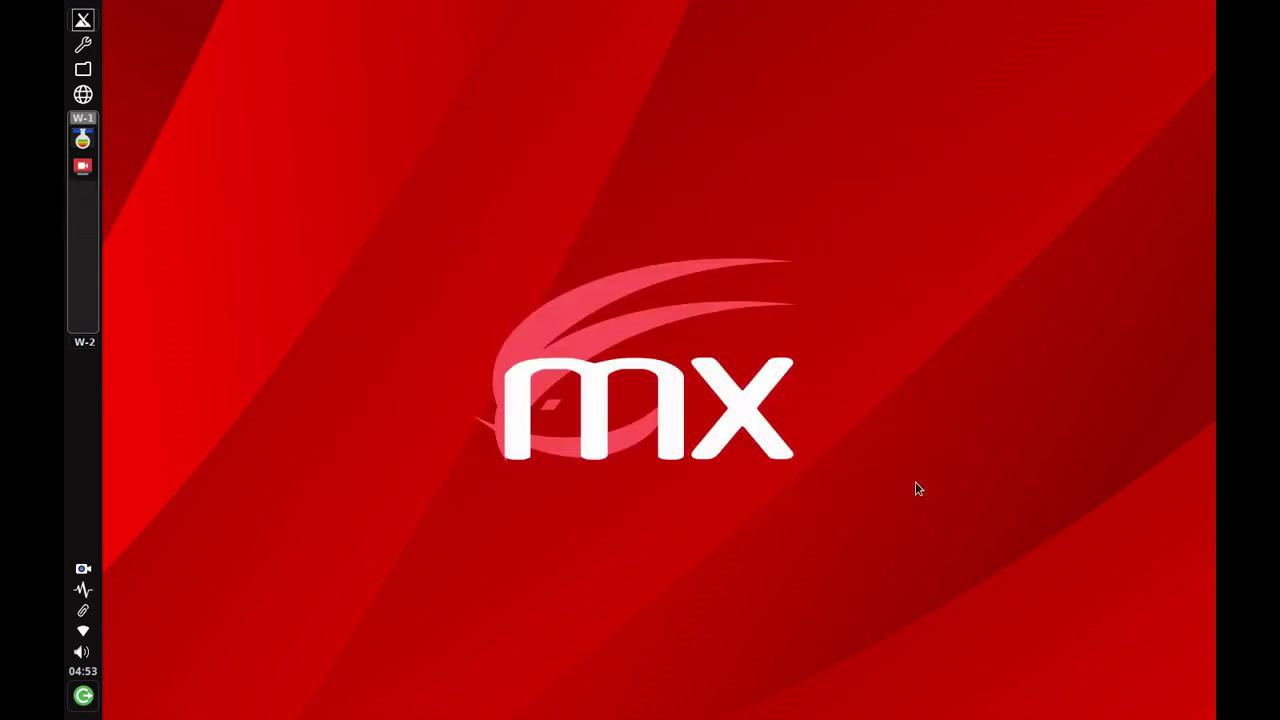
# - Start GKrellM from Appearance > Monitors and drag it to the top-right corner
pyautogui.rightClick(616, 97)
pyautogui.moveTo(628, 314)
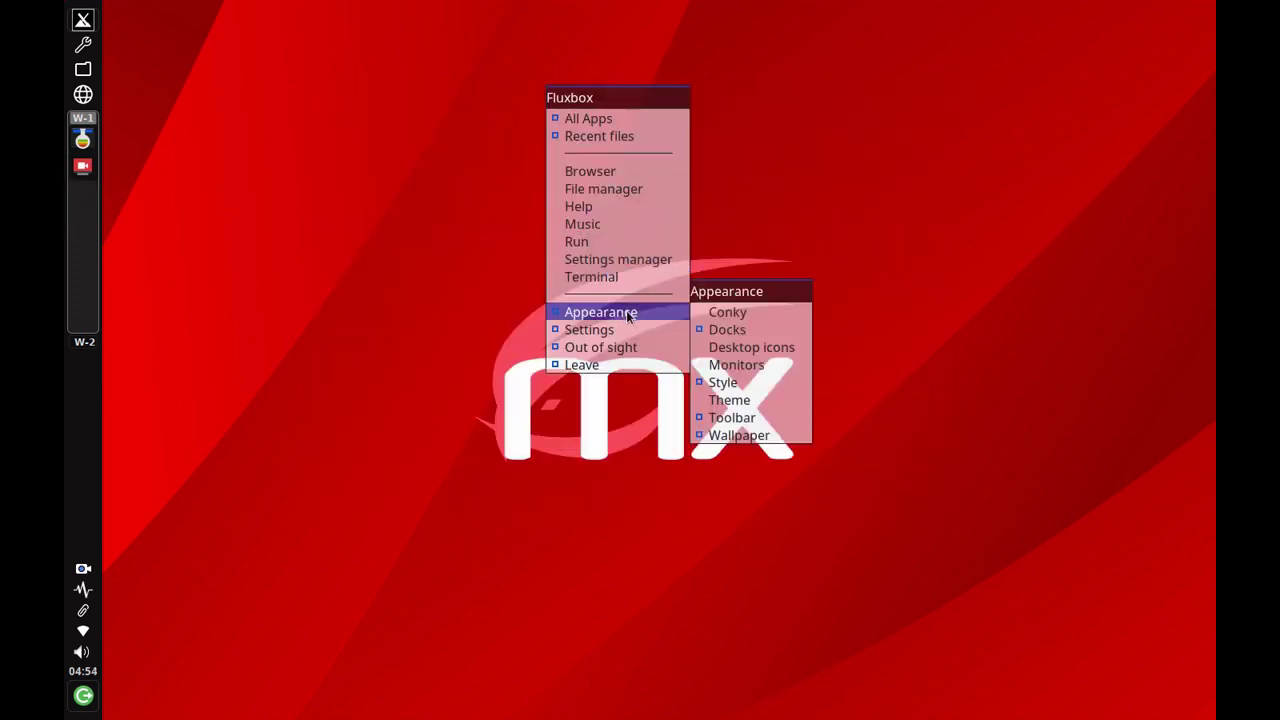
pyautogui.click(738, 366)
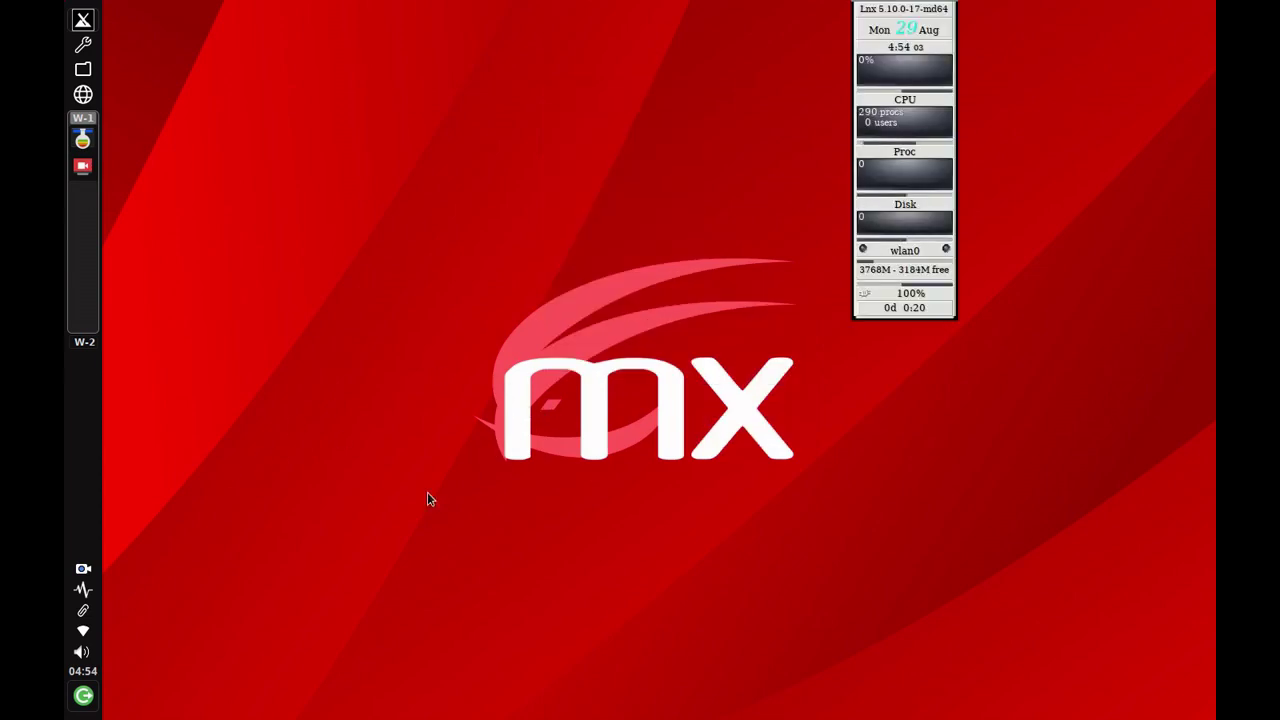
pyautogui.moveTo(921, 8); pyautogui.dragTo(1180, 8)
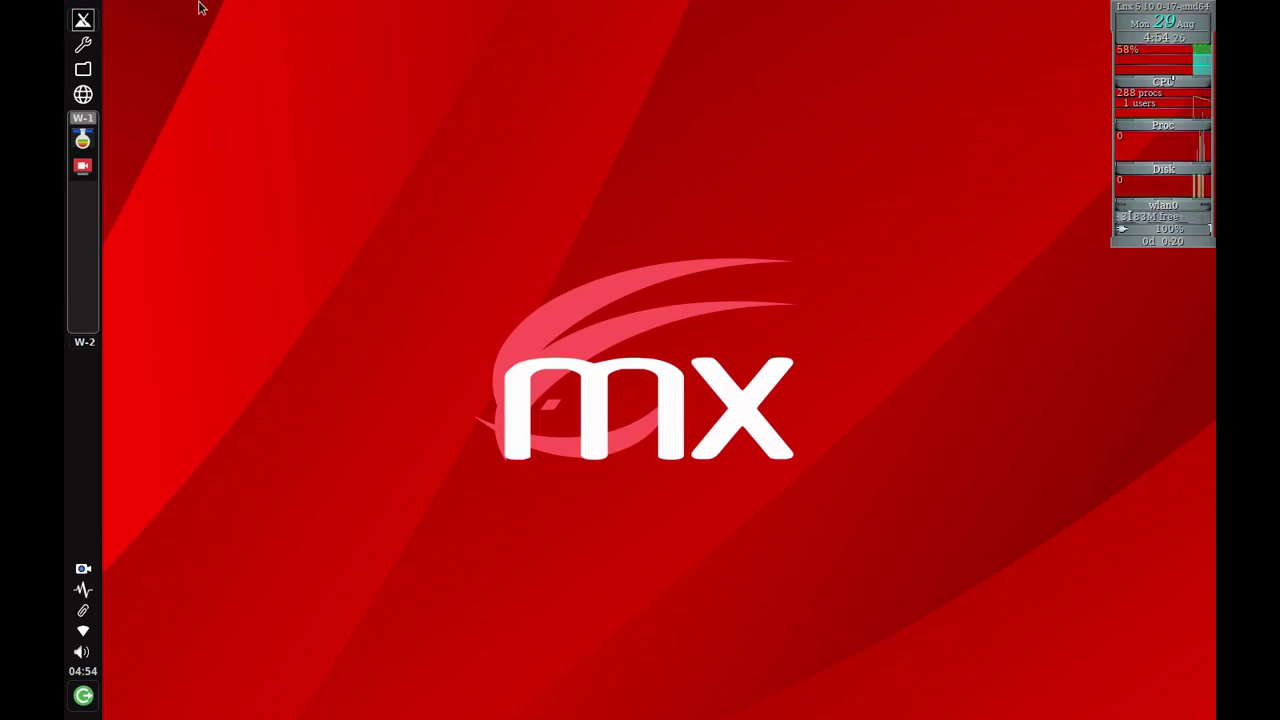
# - Save the current desktop as the BrightRed look, acknowledge it, and close MXFB-Look
pyautogui.click(84, 141)
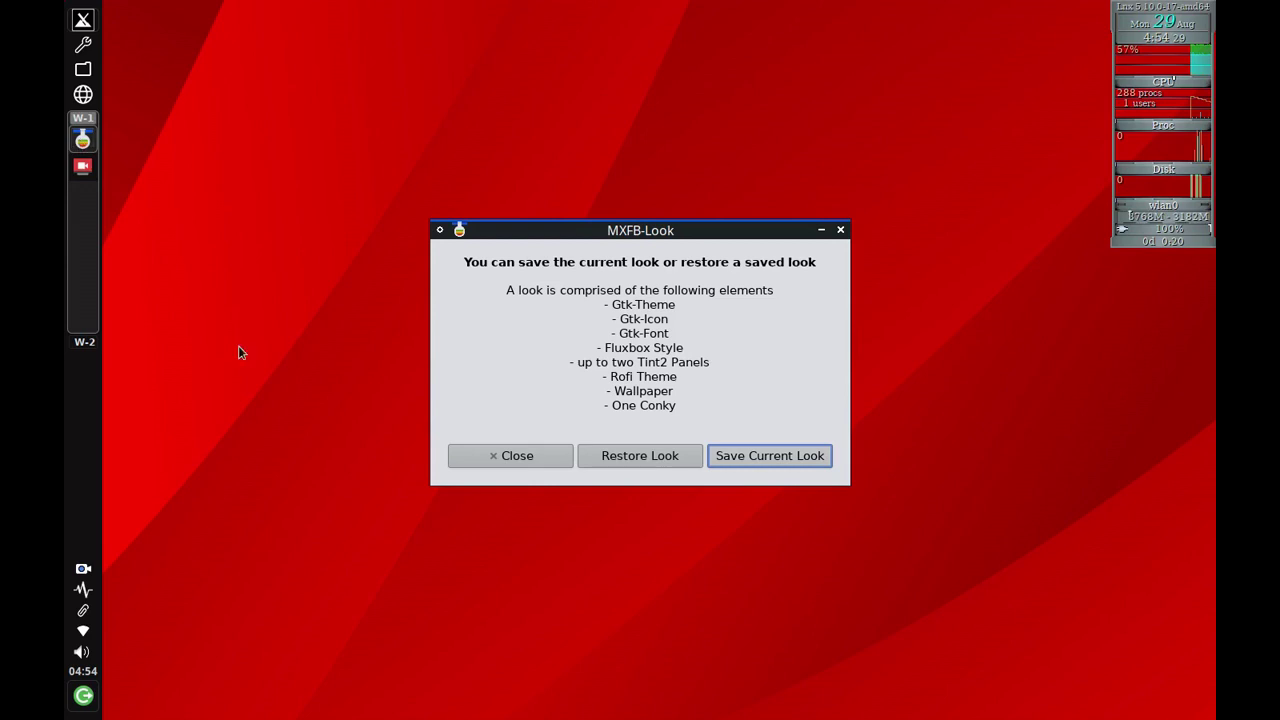
pyautogui.click(777, 452)
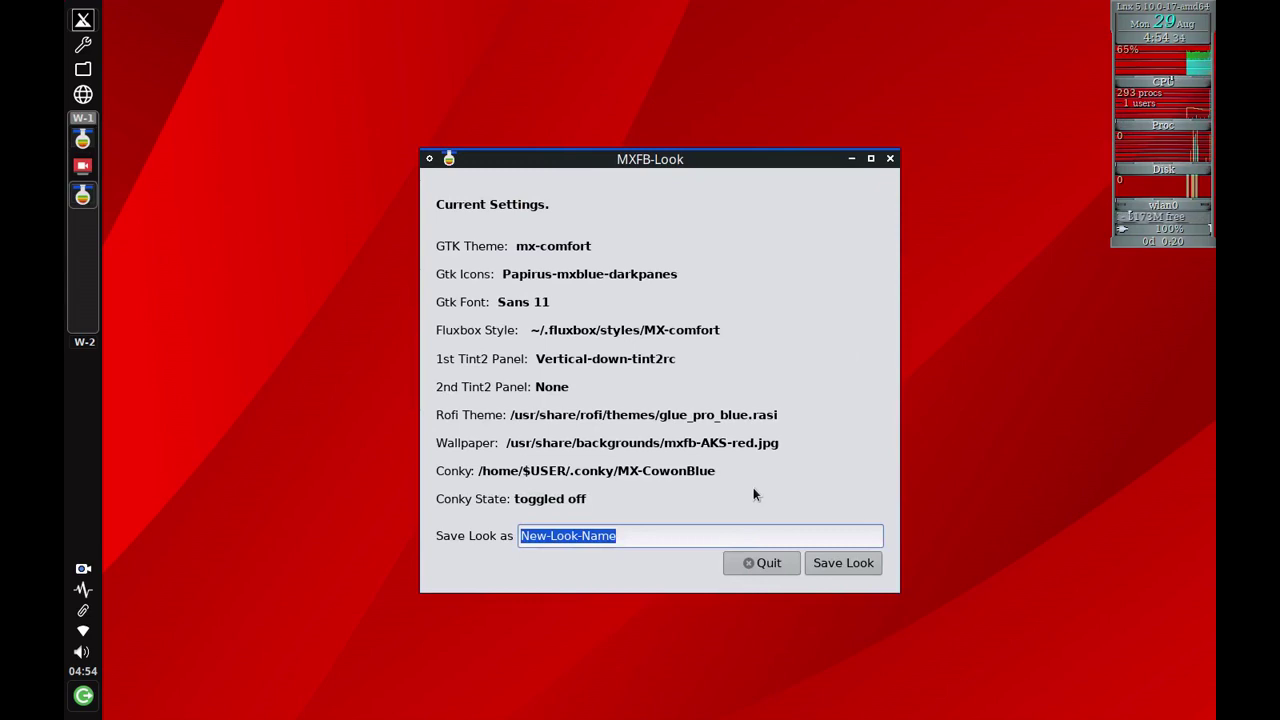
pyautogui.write('Brig')
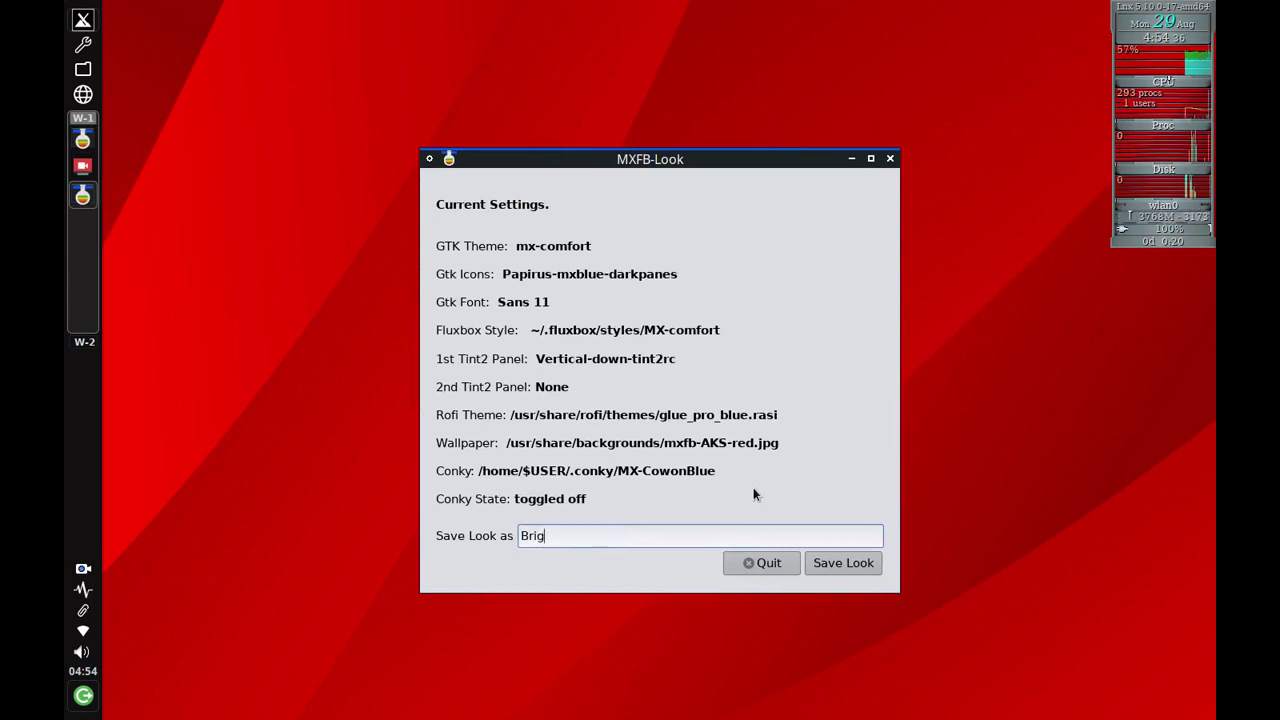
pyautogui.write('htRed')
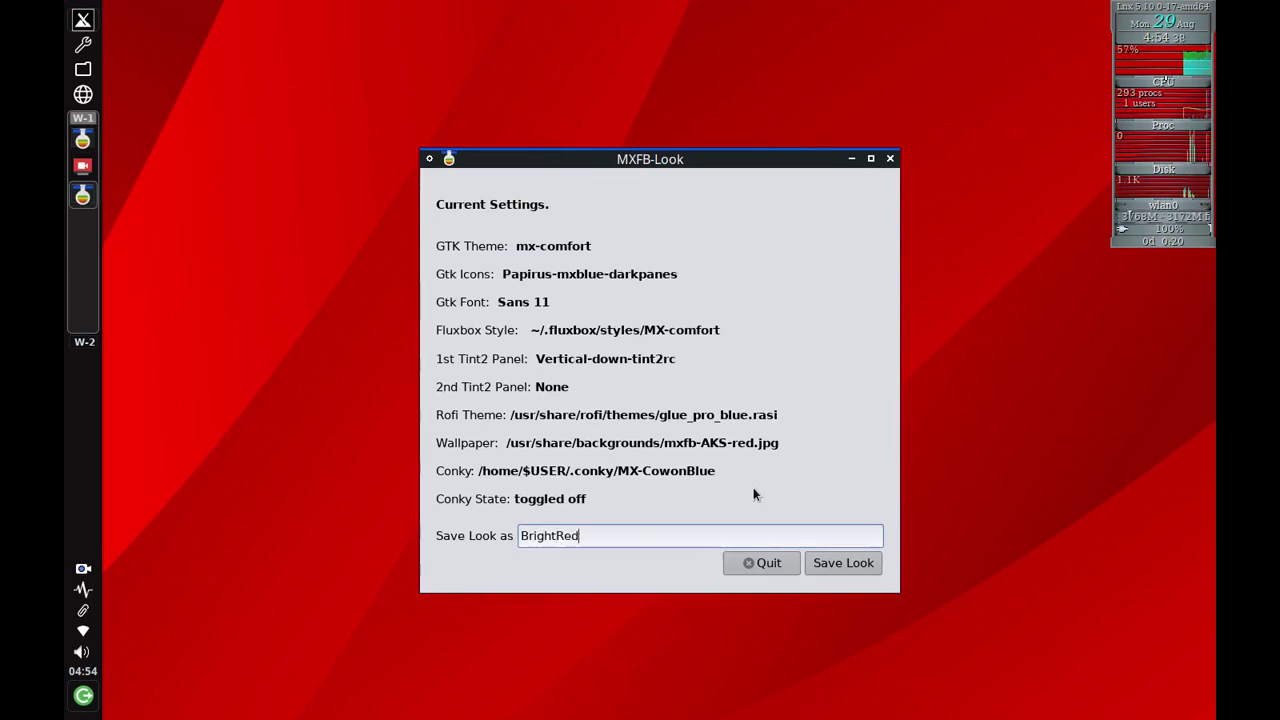
pyautogui.click(843, 562)
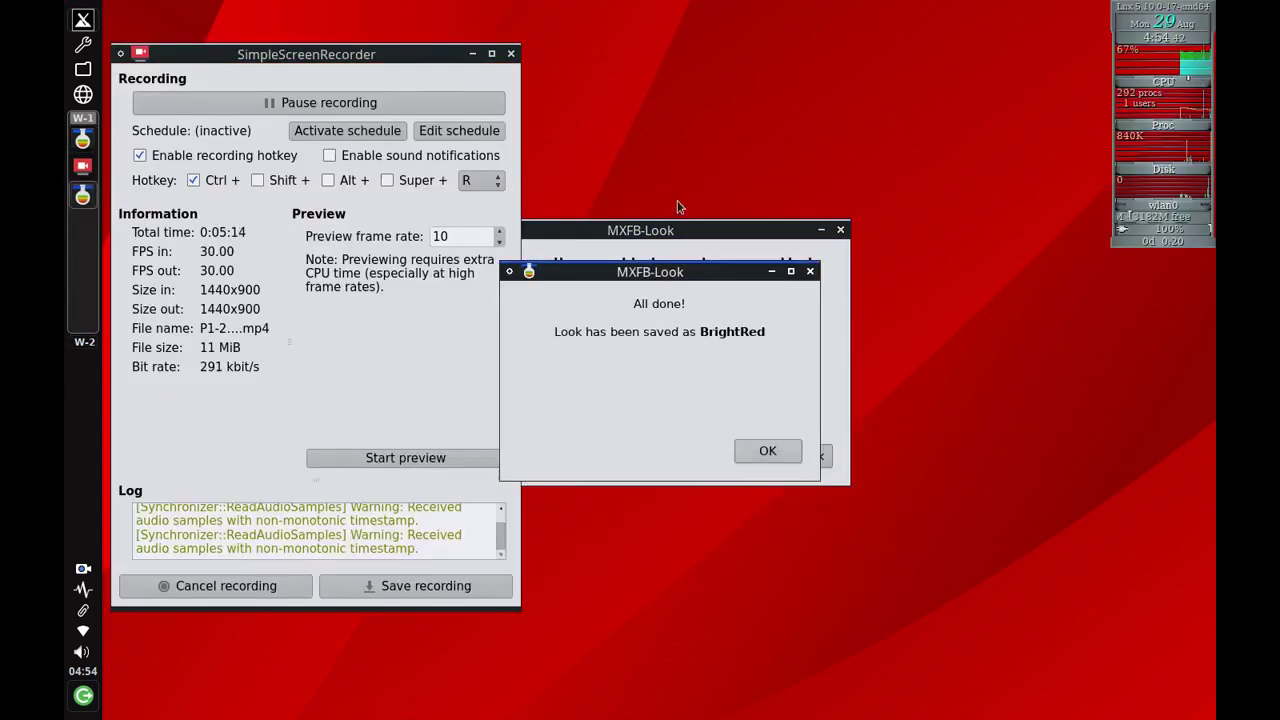
pyautogui.click(475, 54)
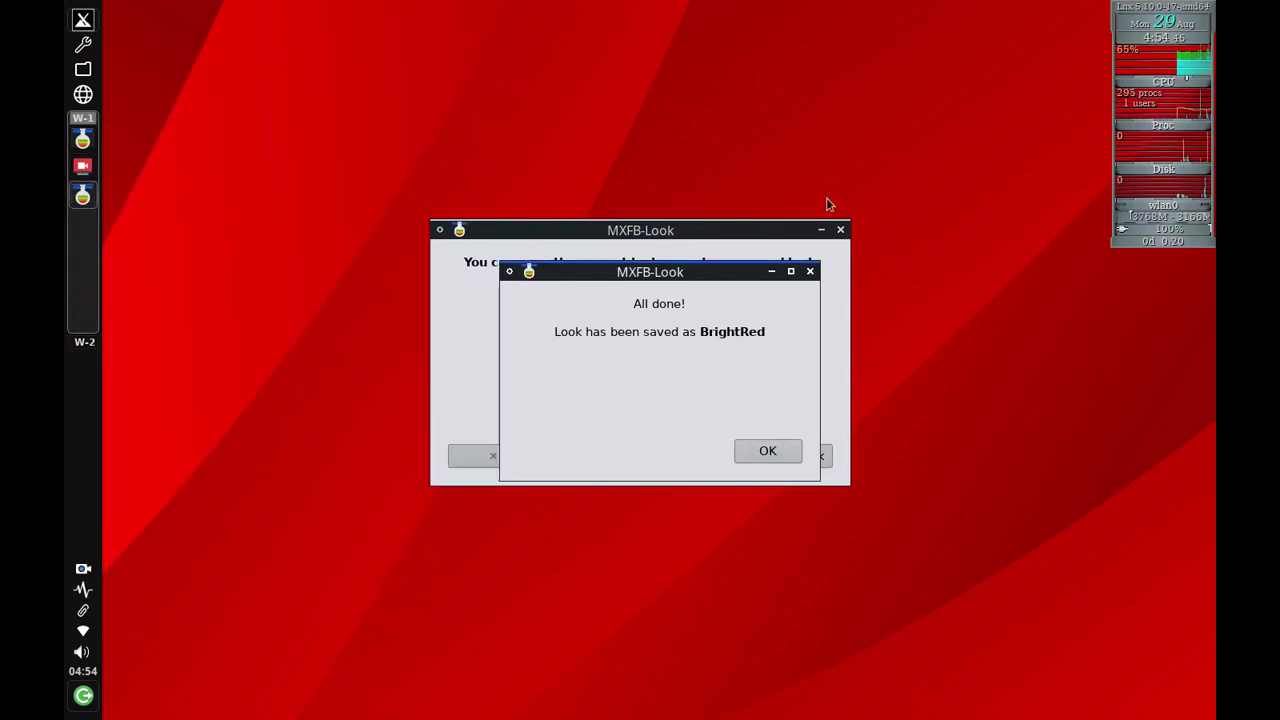
pyautogui.click(797, 448)
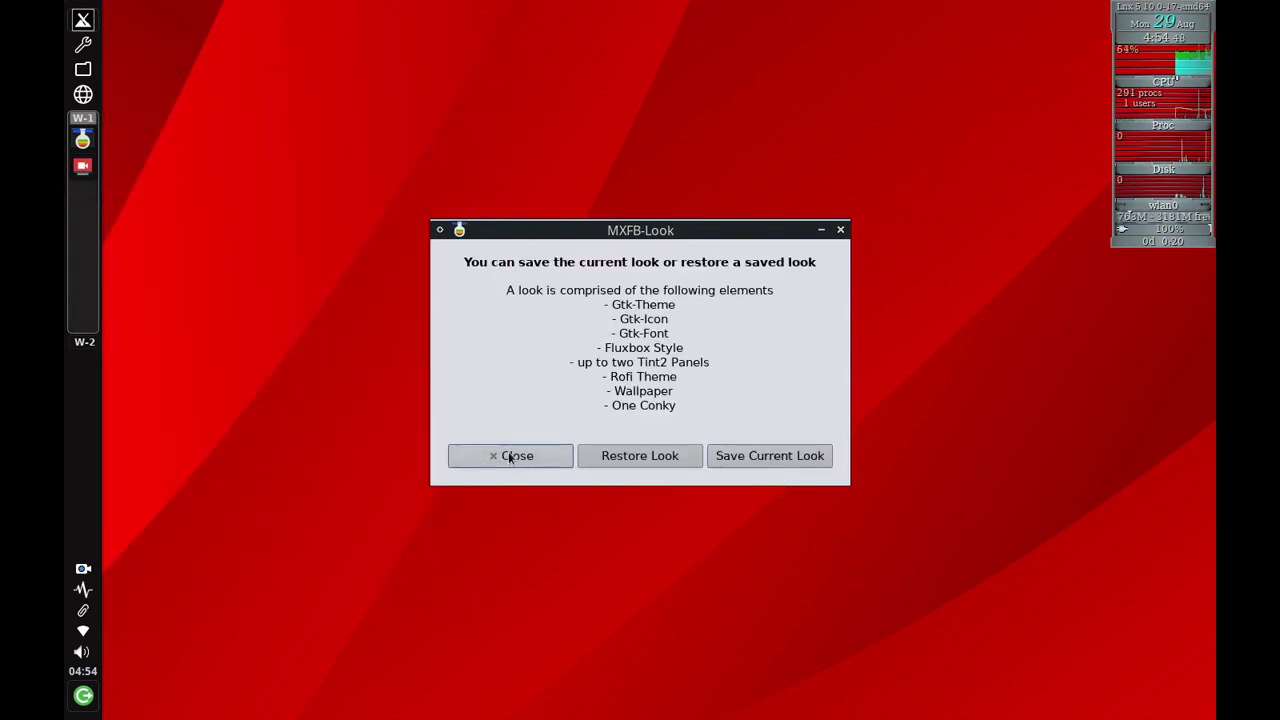
pyautogui.click(509, 456)
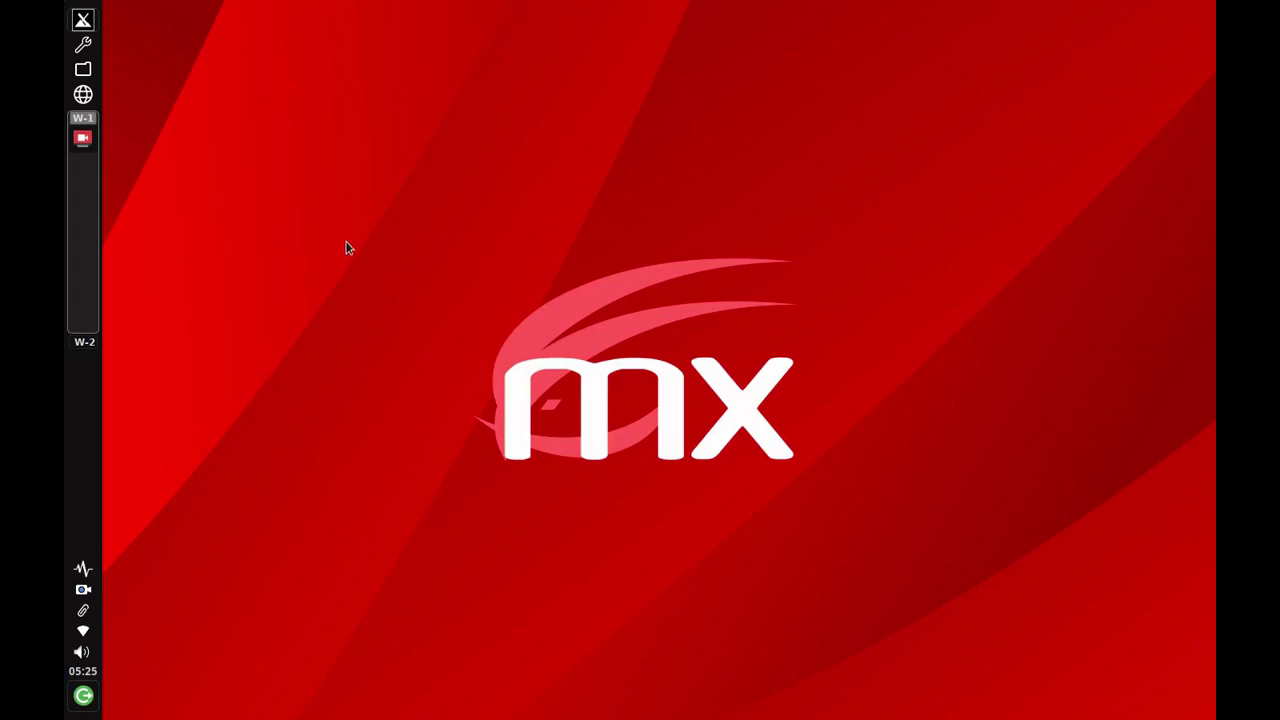
# - Launch MXFB-Look and choose Default_modded.look as the look to restore
pyautogui.press('super+space')
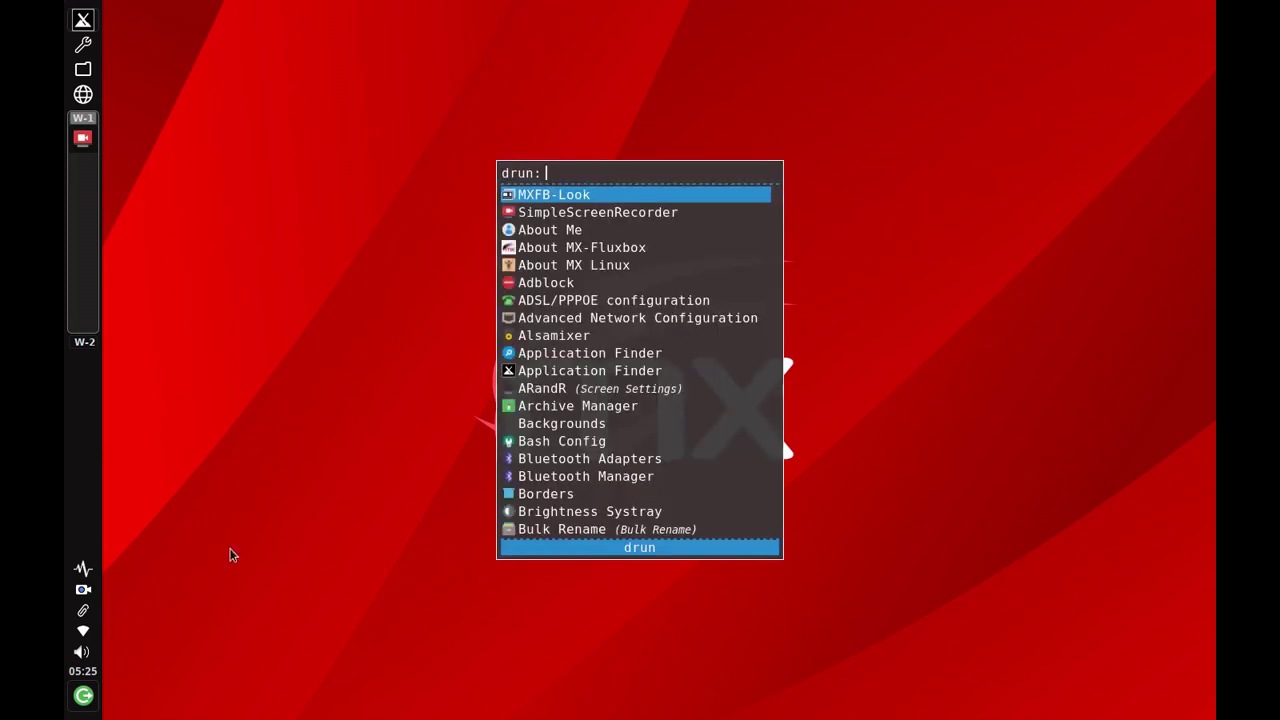
pyautogui.press('Return')
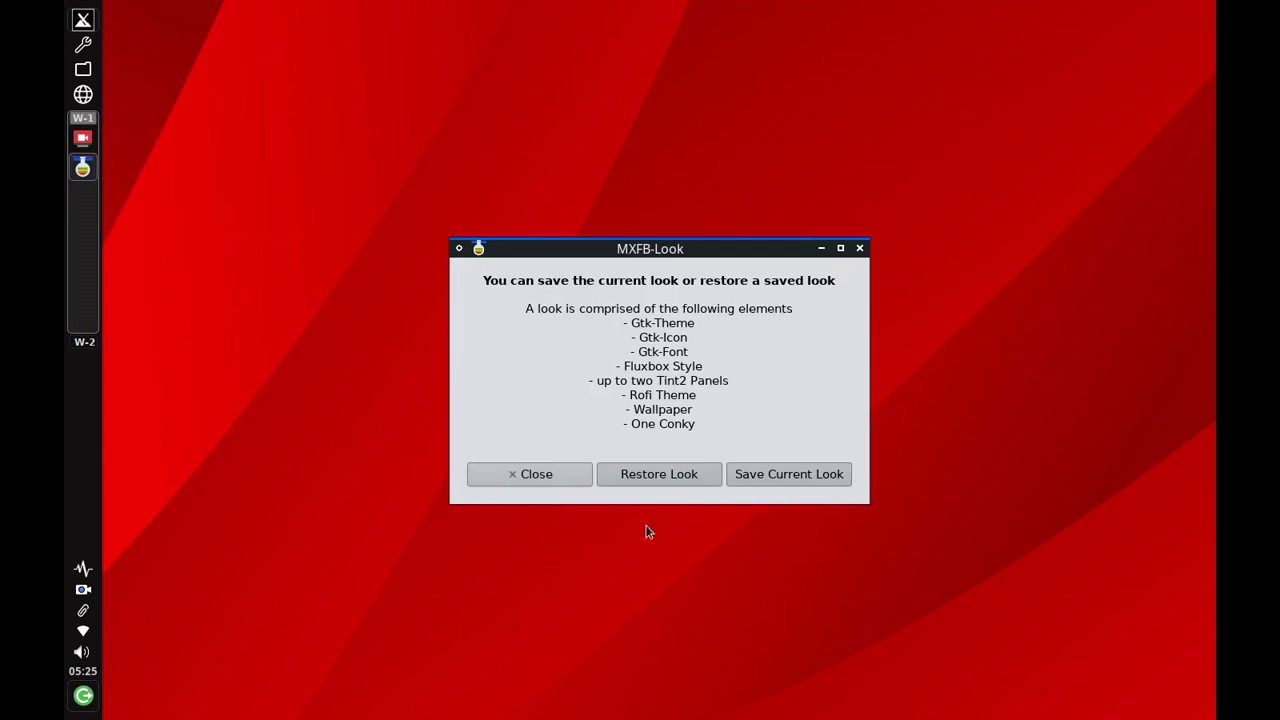
pyautogui.click(658, 476)
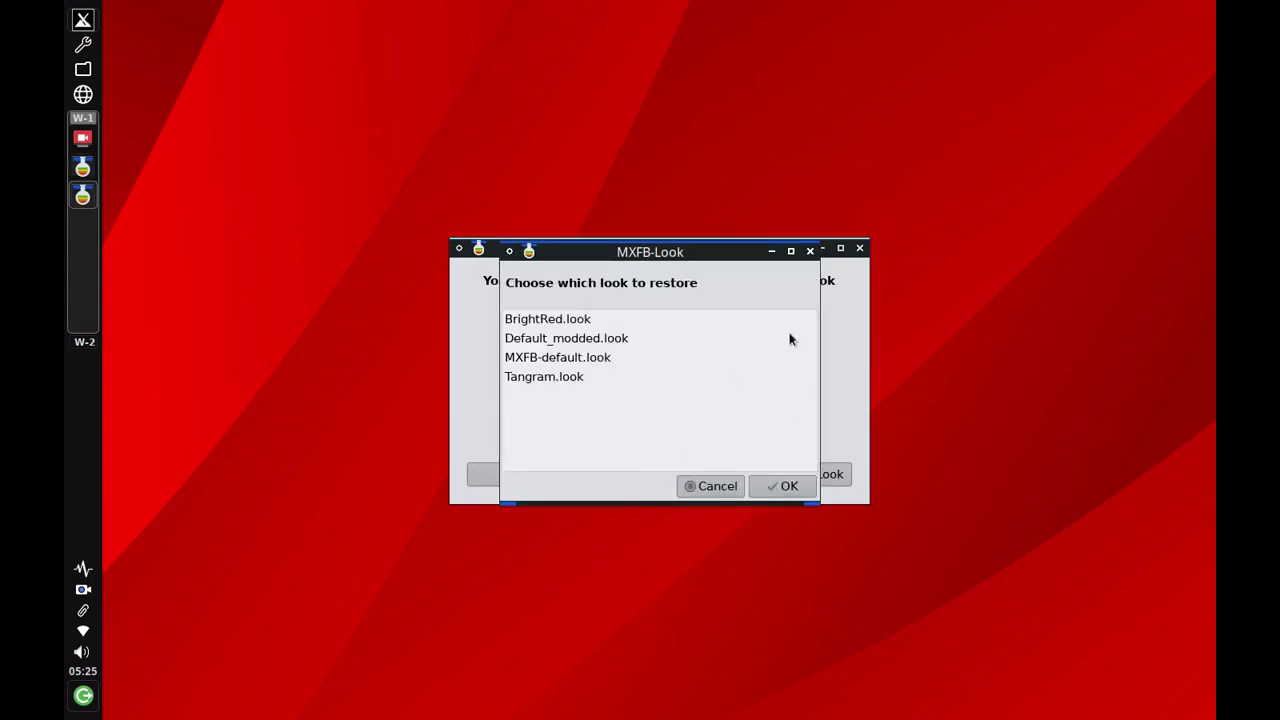
pyautogui.click(551, 357)
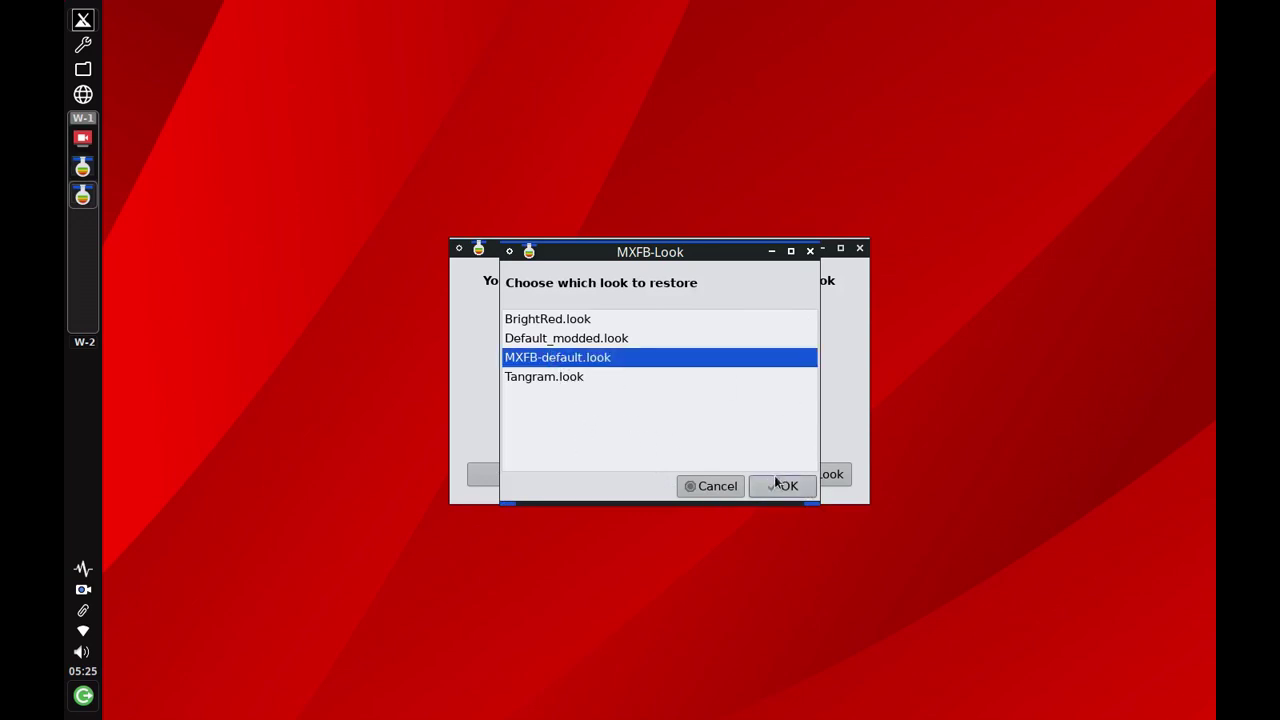
pyautogui.click(584, 340)
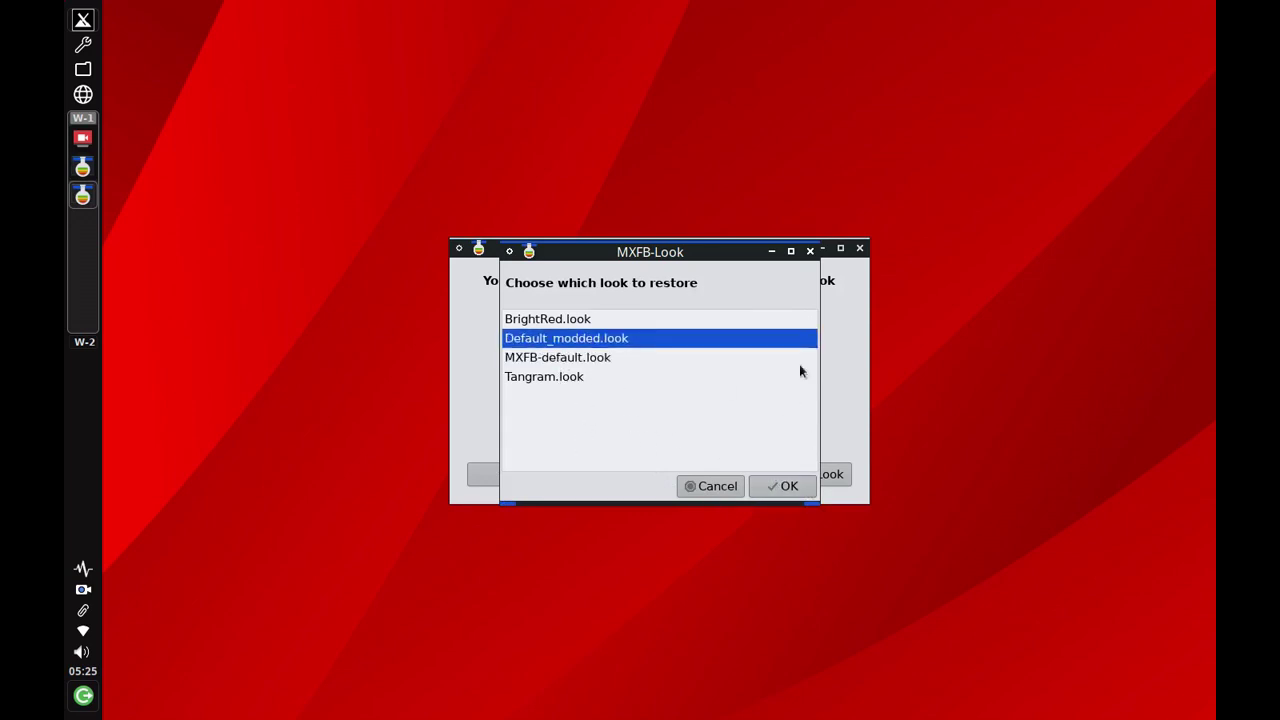
pyautogui.click(788, 486)
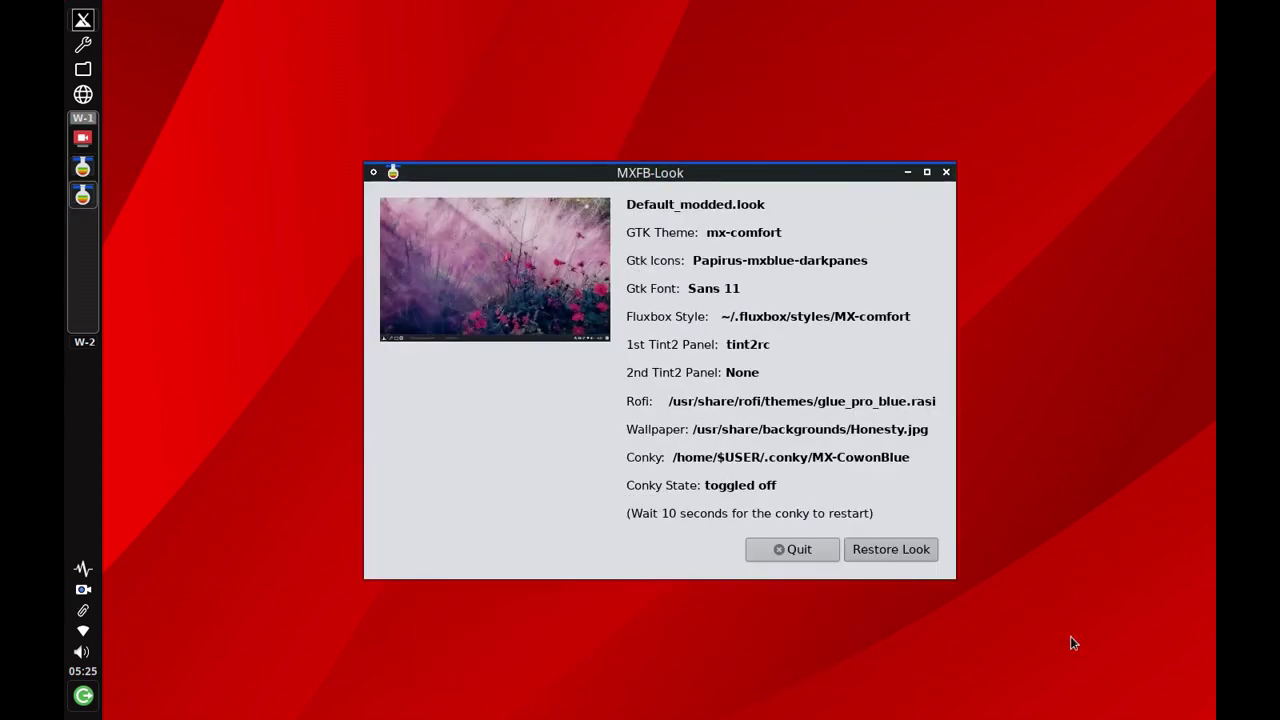
# - Apply Default_modded to restore the pink flower wallpaper and bottom taskbar, then check the left-edge dock
pyautogui.click(875, 559)
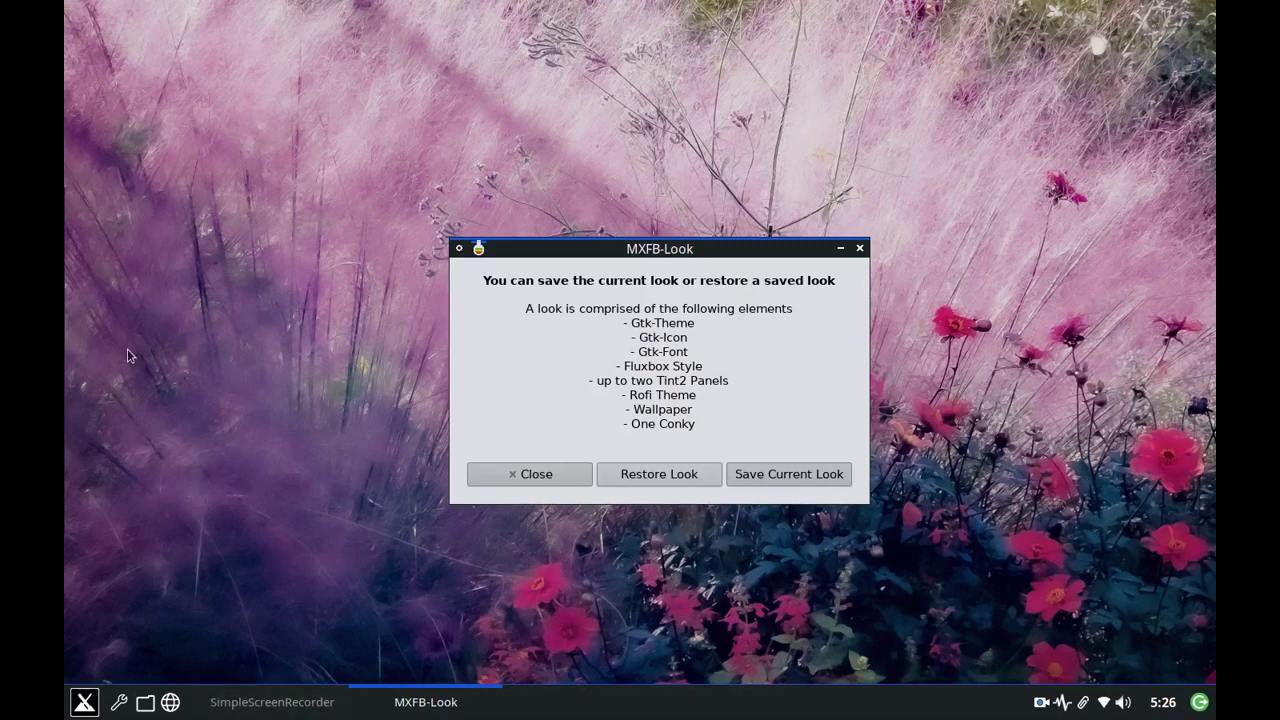
pyautogui.moveTo(66, 395)
# - Restore Tangram.look, bringing back the dark tangram-logo wallpaper and top simpleclean panel
pyautogui.click(658, 474)
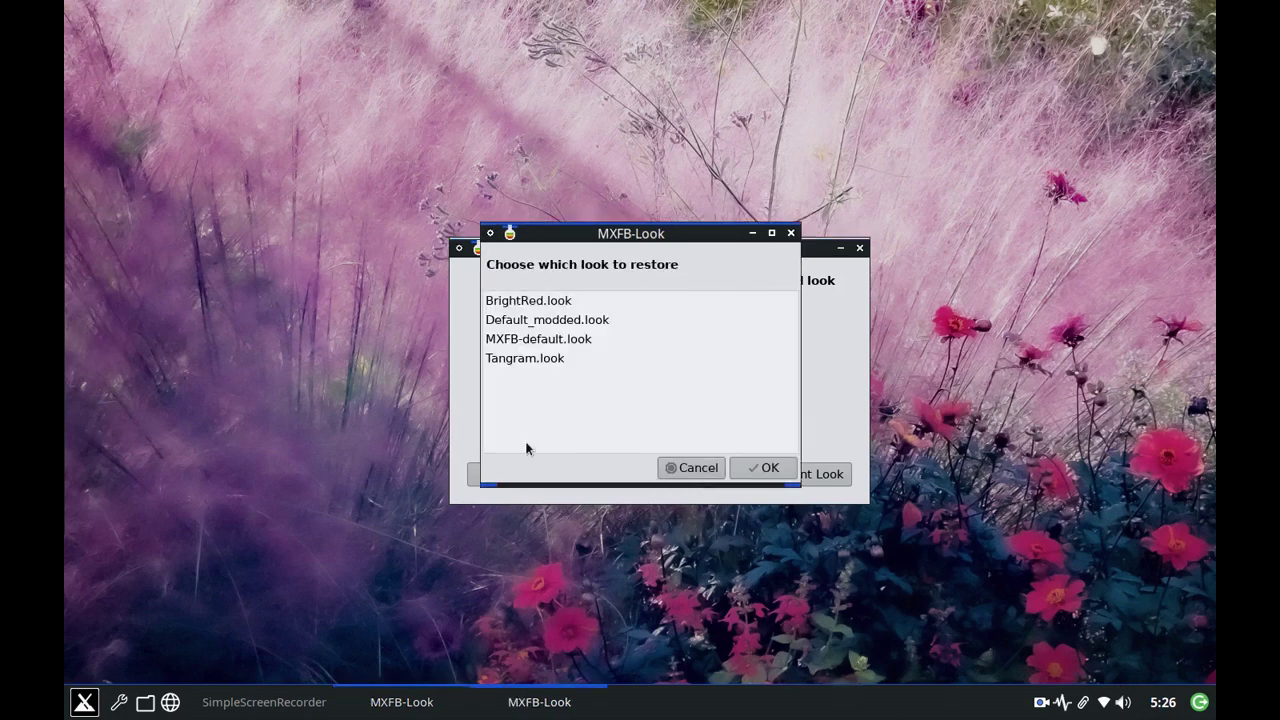
pyautogui.click(528, 357)
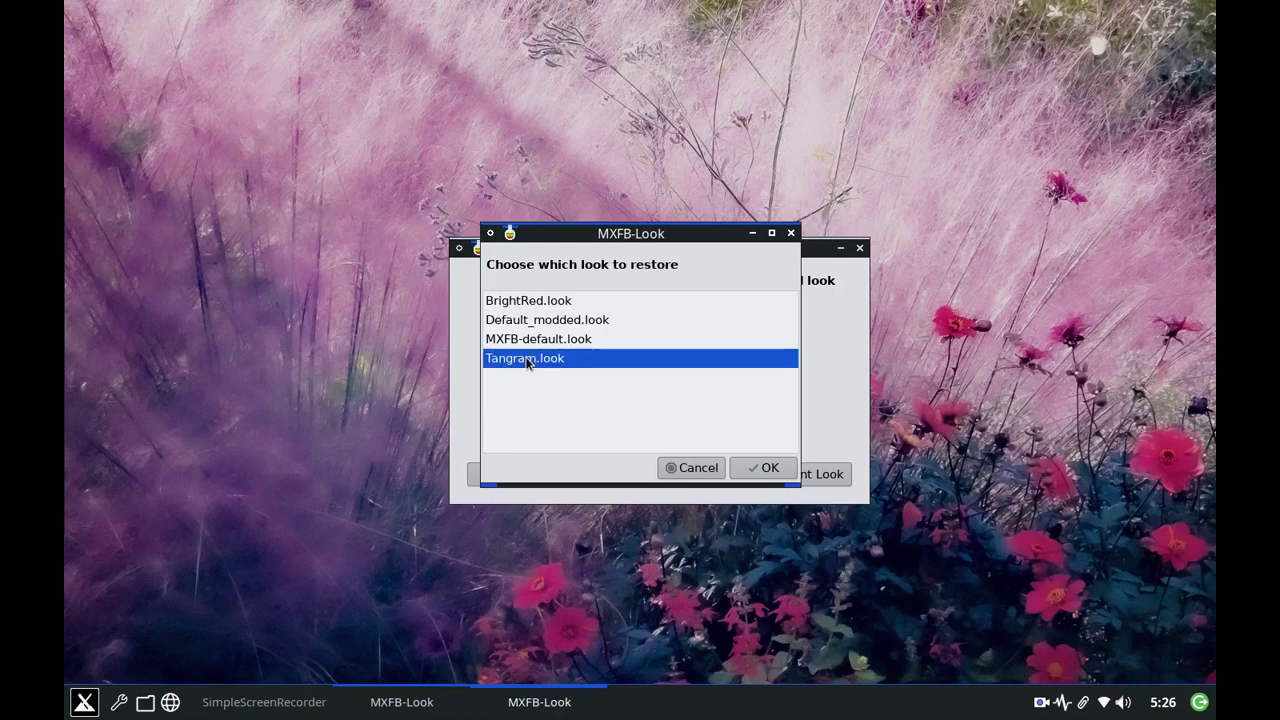
pyautogui.click(745, 468)
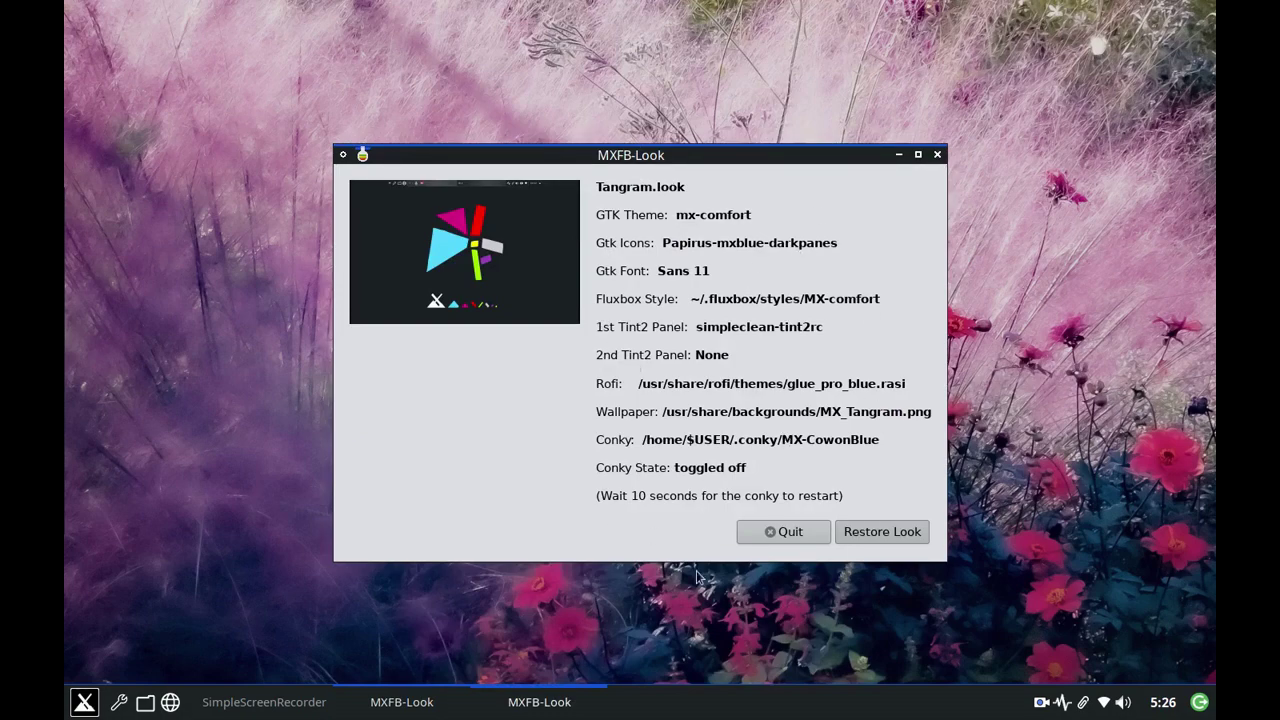
pyautogui.click(885, 534)
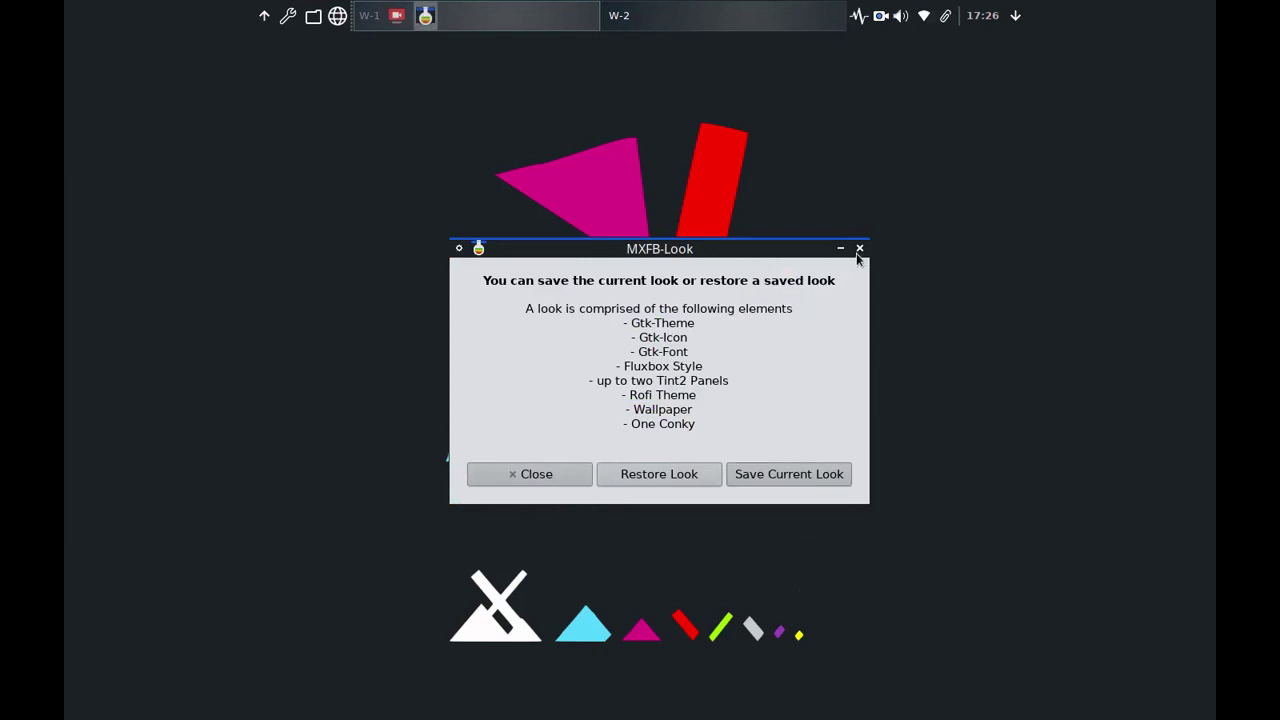
# - Close MXFB-Look and open the Appearance menu file via Settings > Configure > Menus > Appearance
pyautogui.click(530, 474)
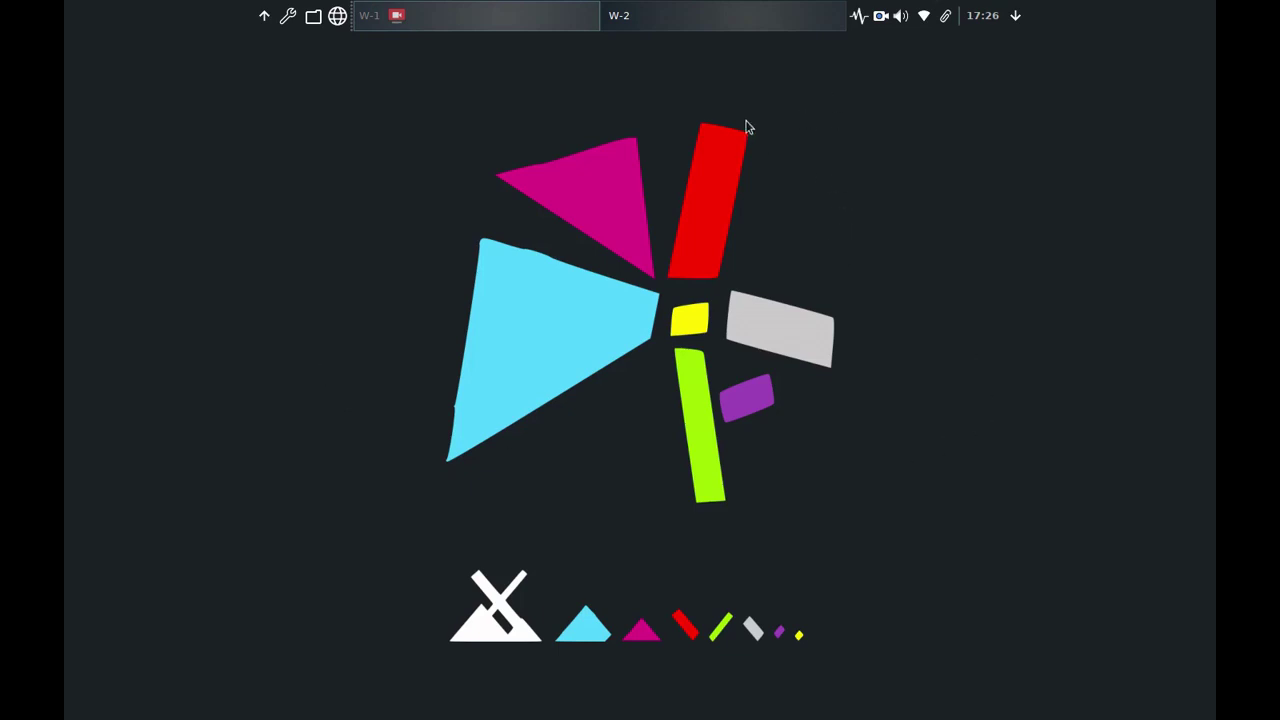
pyautogui.rightClick(789, 129)
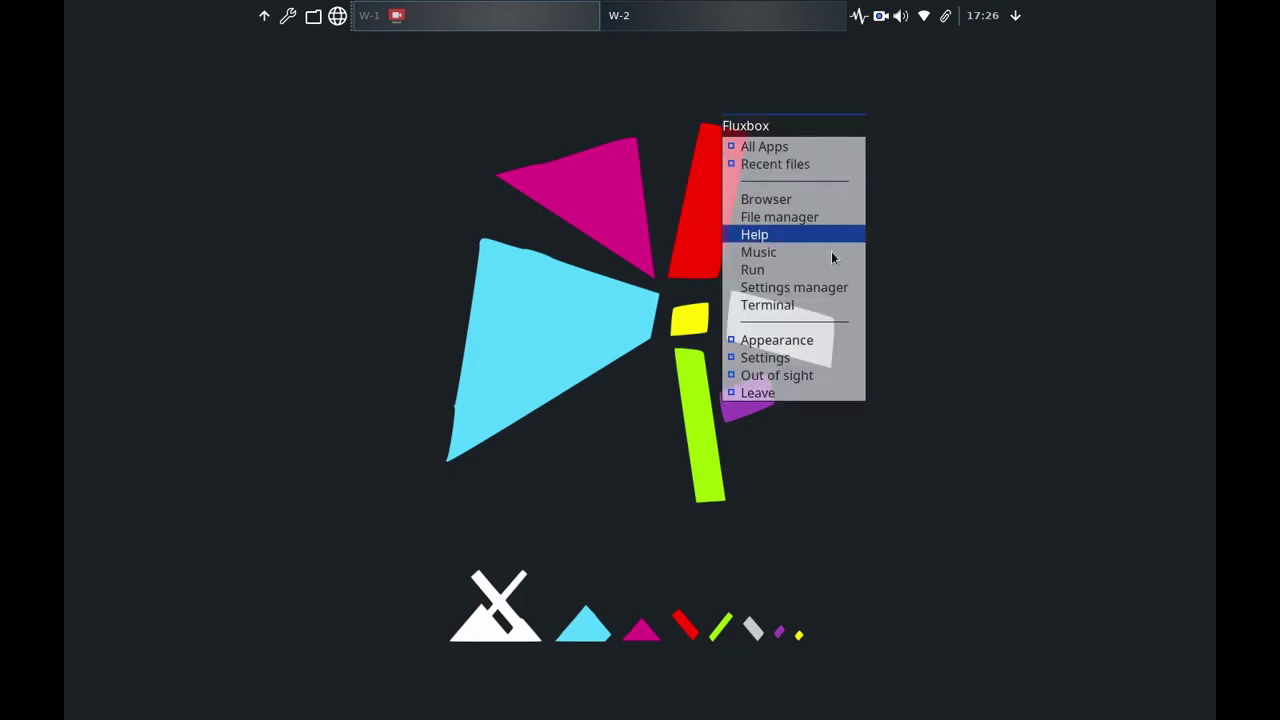
pyautogui.moveTo(812, 360)
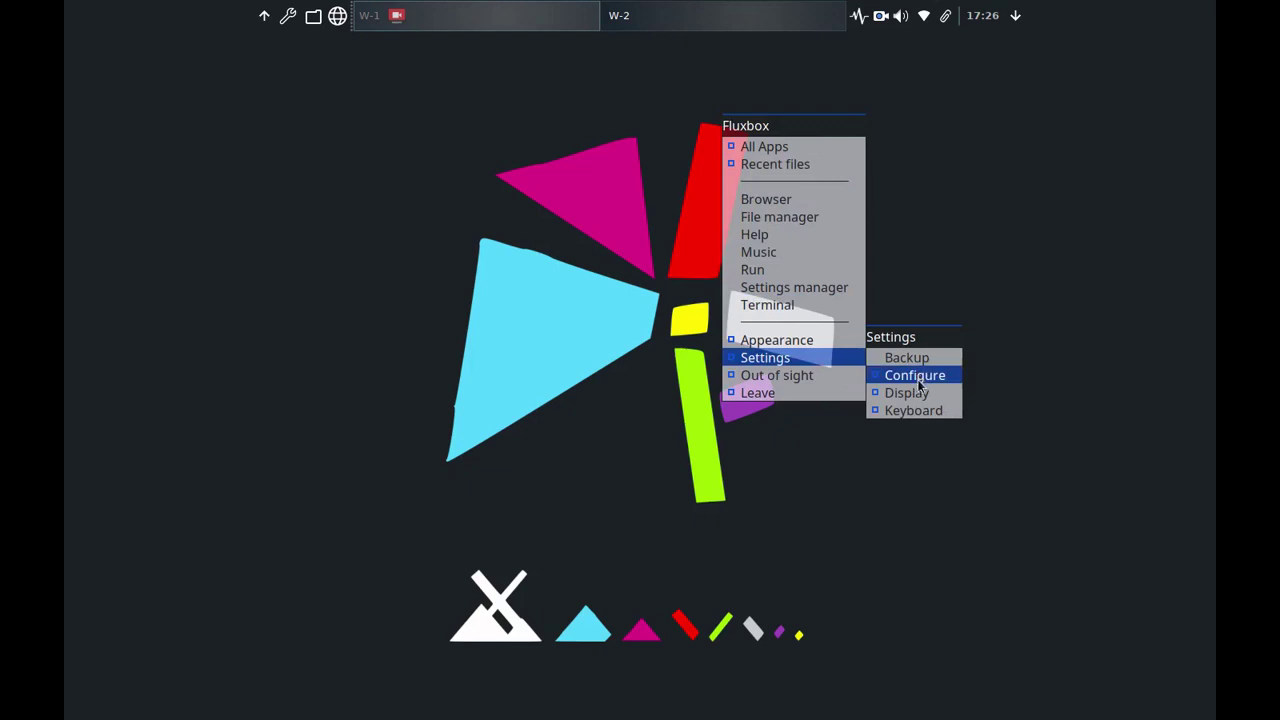
pyautogui.moveTo(919, 385)
pyautogui.moveTo(1002, 428)
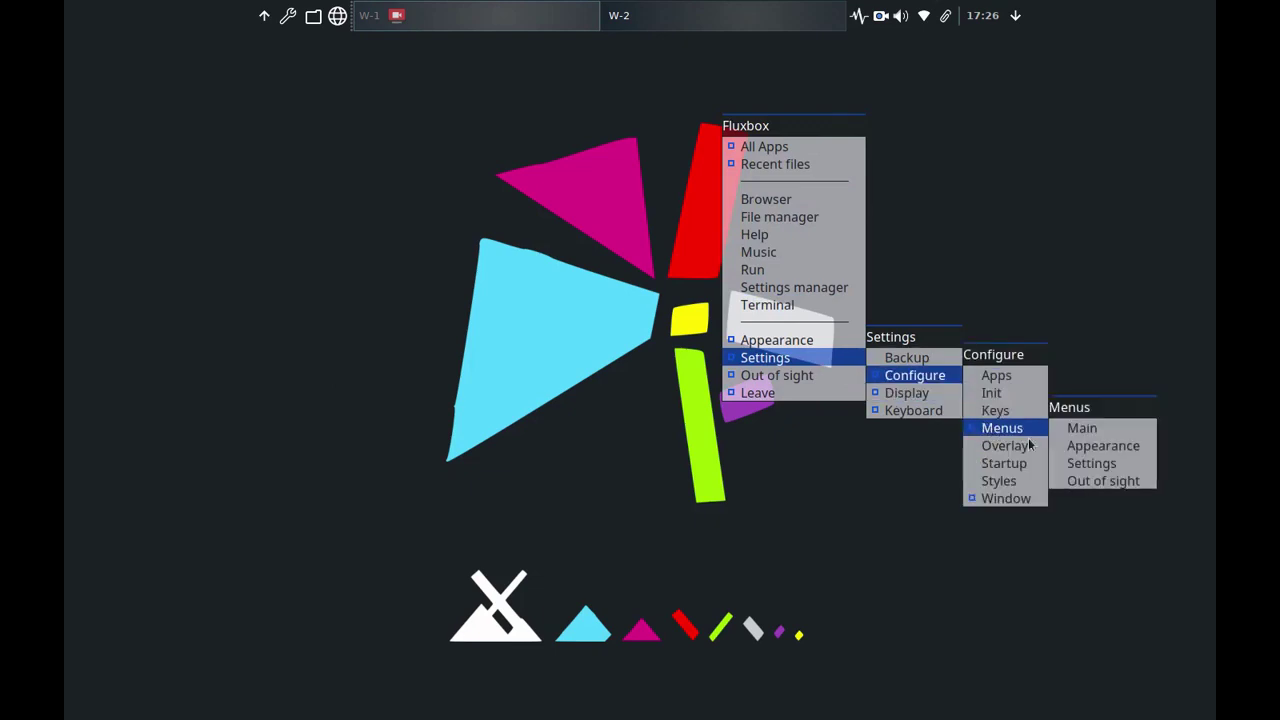
pyautogui.click(1092, 453)
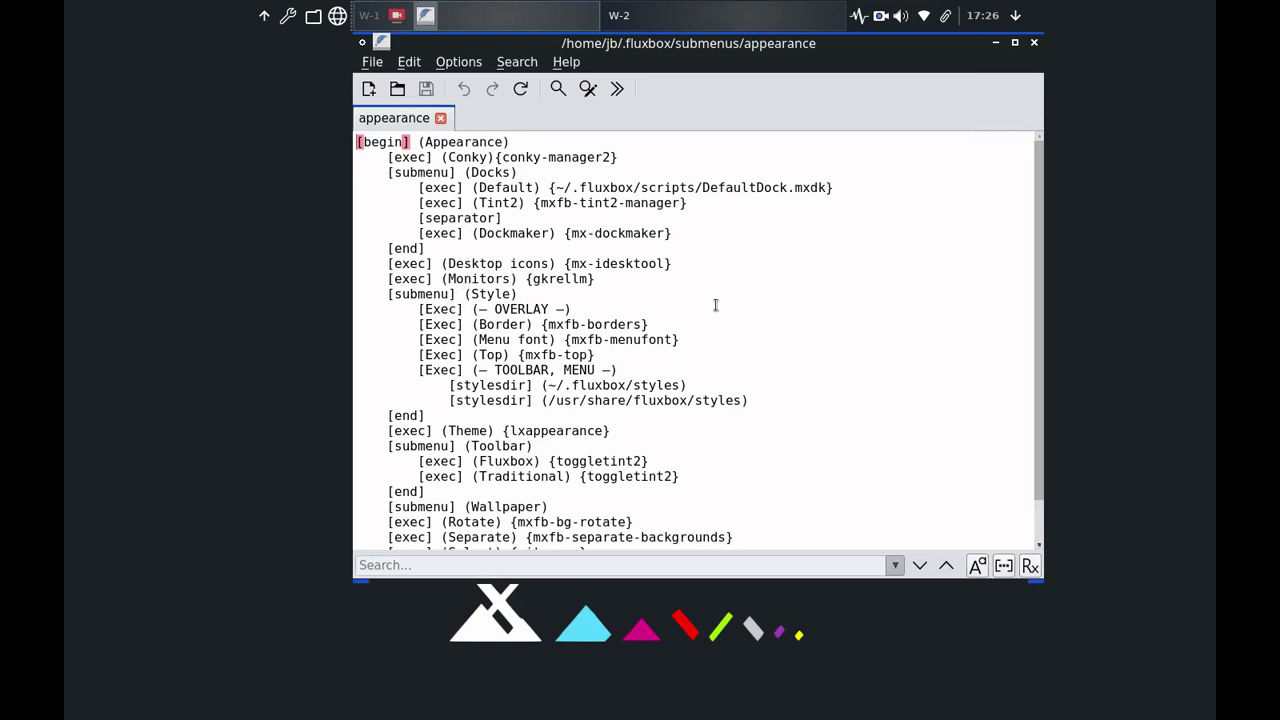
# - Duplicate the Desktop icons entry on a new line below it
pyautogui.moveTo(686, 264); pyautogui.dragTo(334, 265)
pyautogui.hotkey('ctrl', 'c')
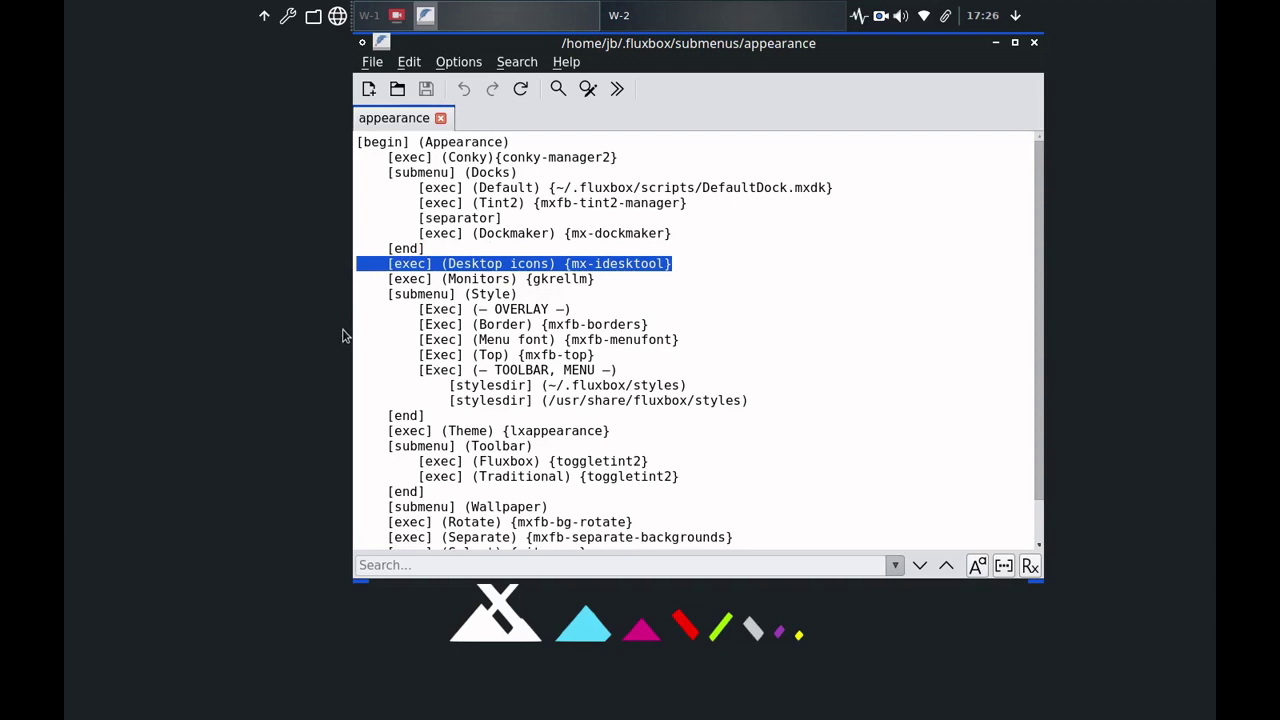
pyautogui.click(695, 266)
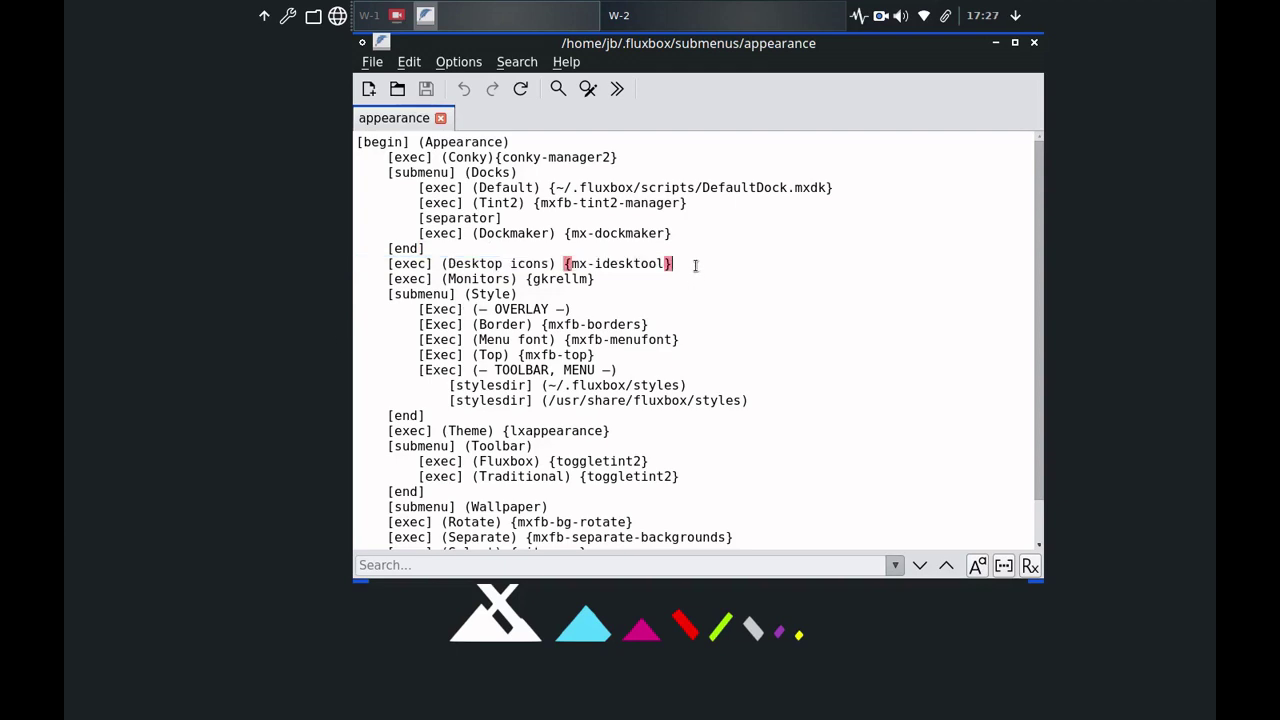
pyautogui.press('Return')
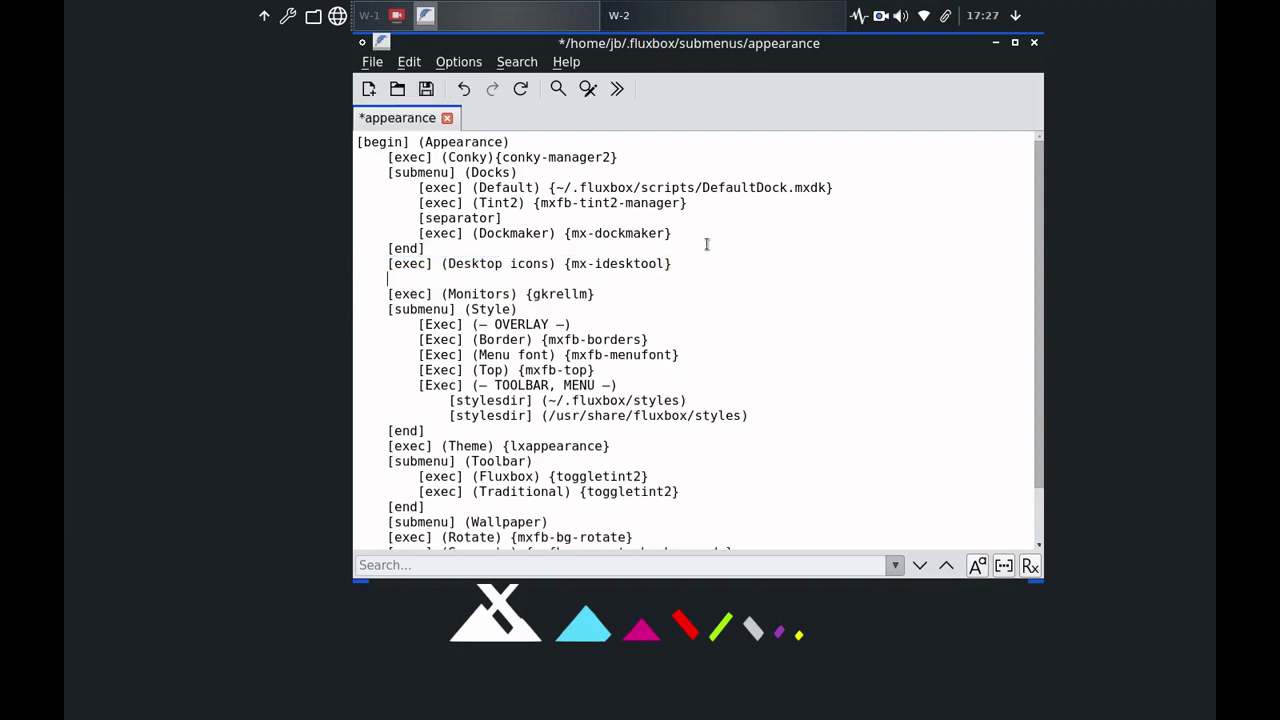
pyautogui.hotkey('ctrl', 'v')
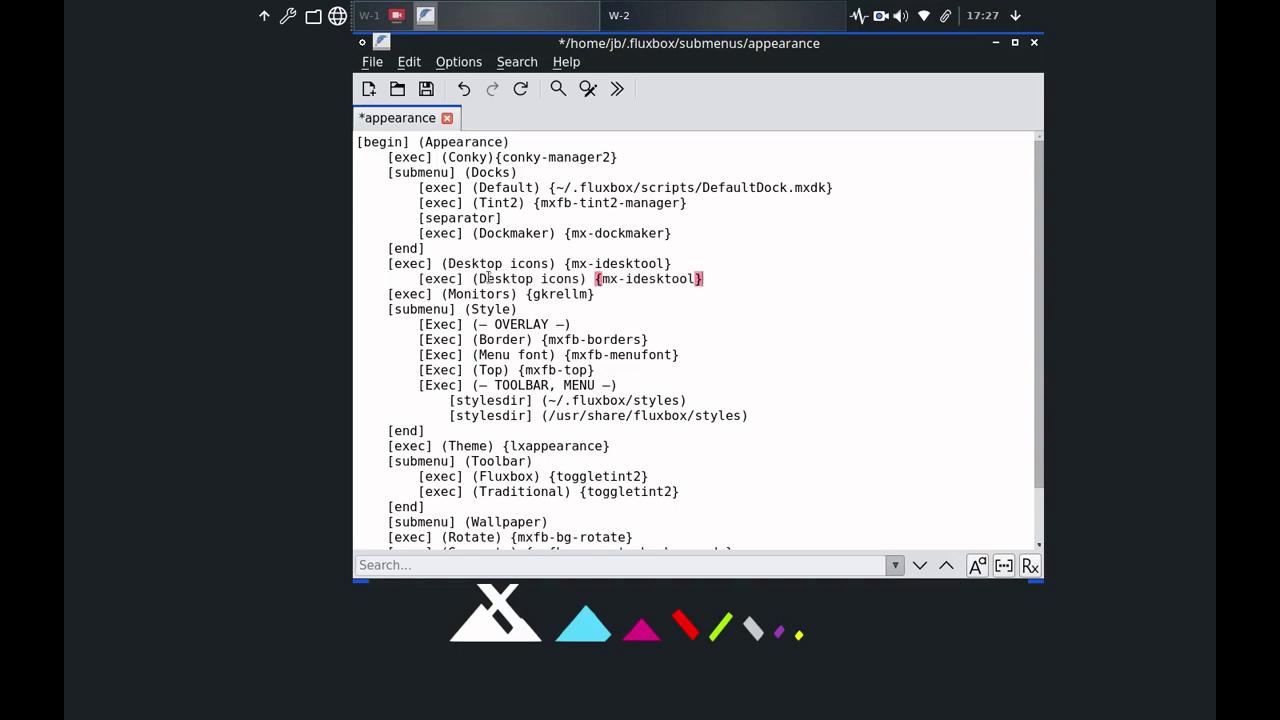
# - Change the copy's label to Look and its command to mxfb-look, then save the file
pyautogui.moveTo(481, 279); pyautogui.dragTo(583, 280)
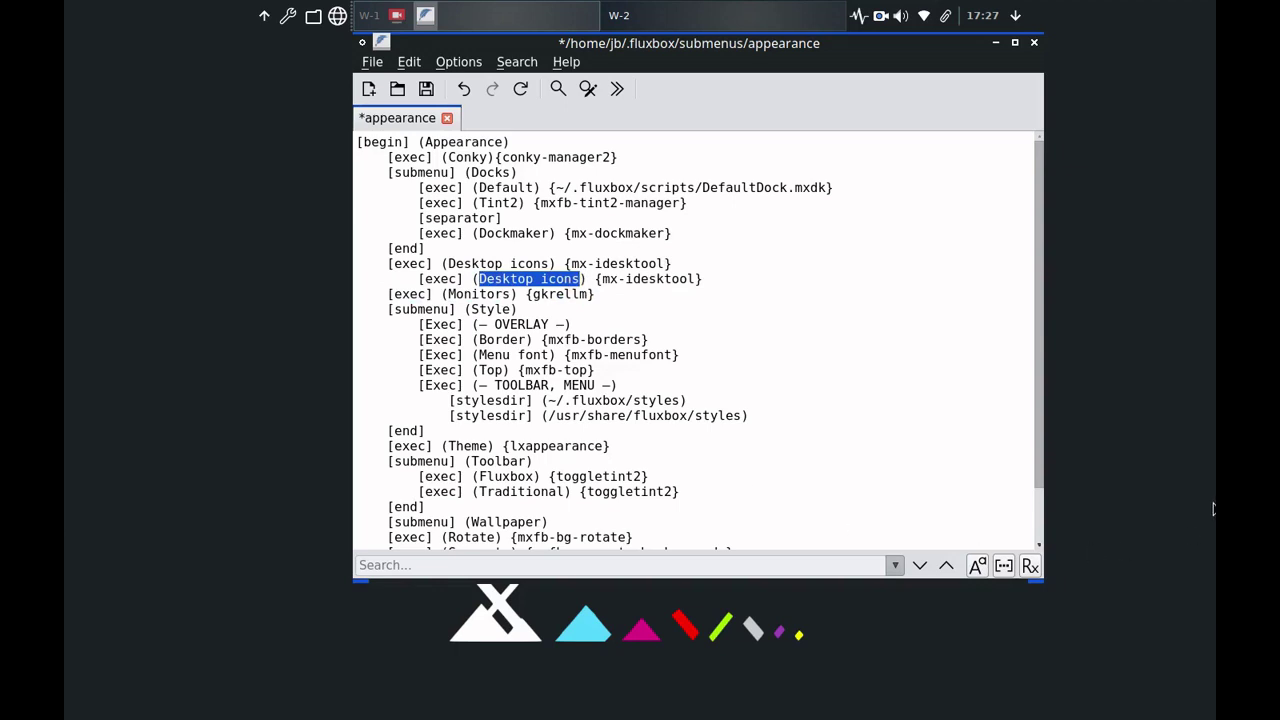
pyautogui.write('Look')
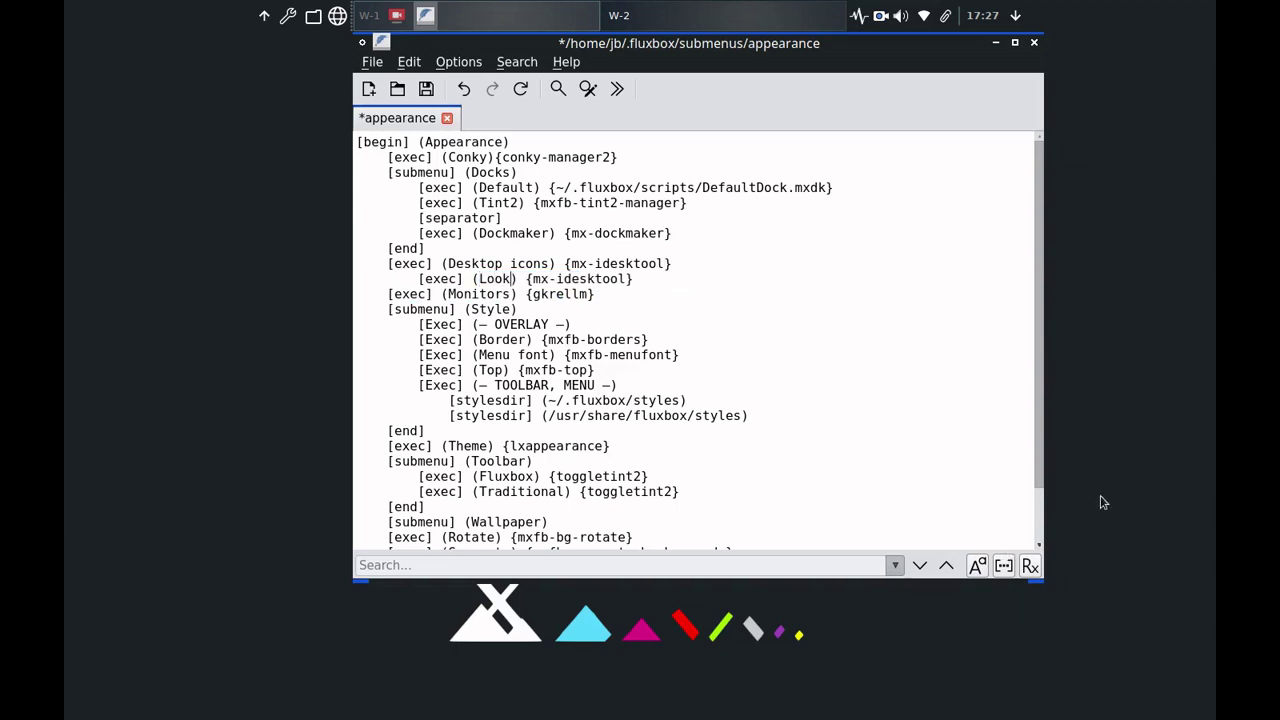
pyautogui.click(549, 281)
pyautogui.write('fb')
pyautogui.press('Delete')
pyautogui.press('Delete')
pyautogui.press('Delete')
pyautogui.press('Delete')
pyautogui.press('Delete')
pyautogui.press('Delete')
pyautogui.press('Delete')
pyautogui.press('Delete')
pyautogui.write('ook')
pyautogui.moveTo(388, 263); pyautogui.dragTo(388, 279)
pyautogui.click(392, 285)
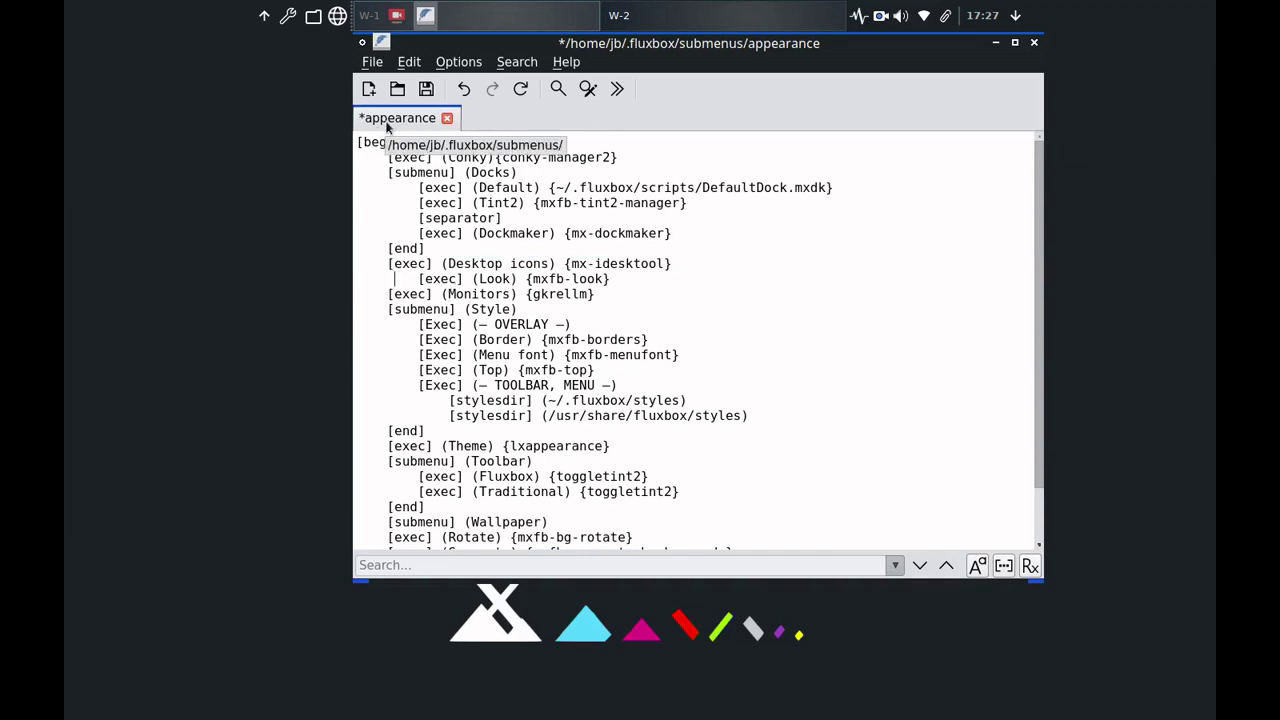
pyautogui.click(425, 90)
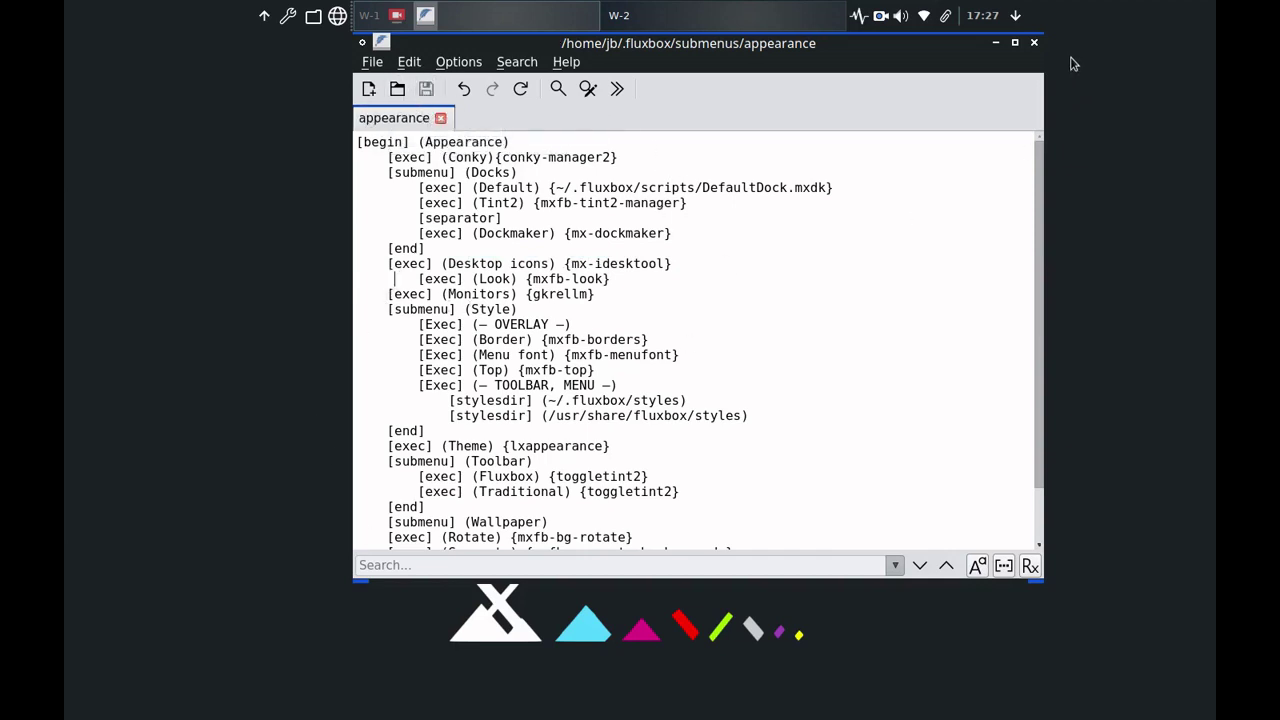
# - Close FeatherPad and refresh Fluxbox from Leave > Refresh to load the new entry
pyautogui.click(1034, 44)
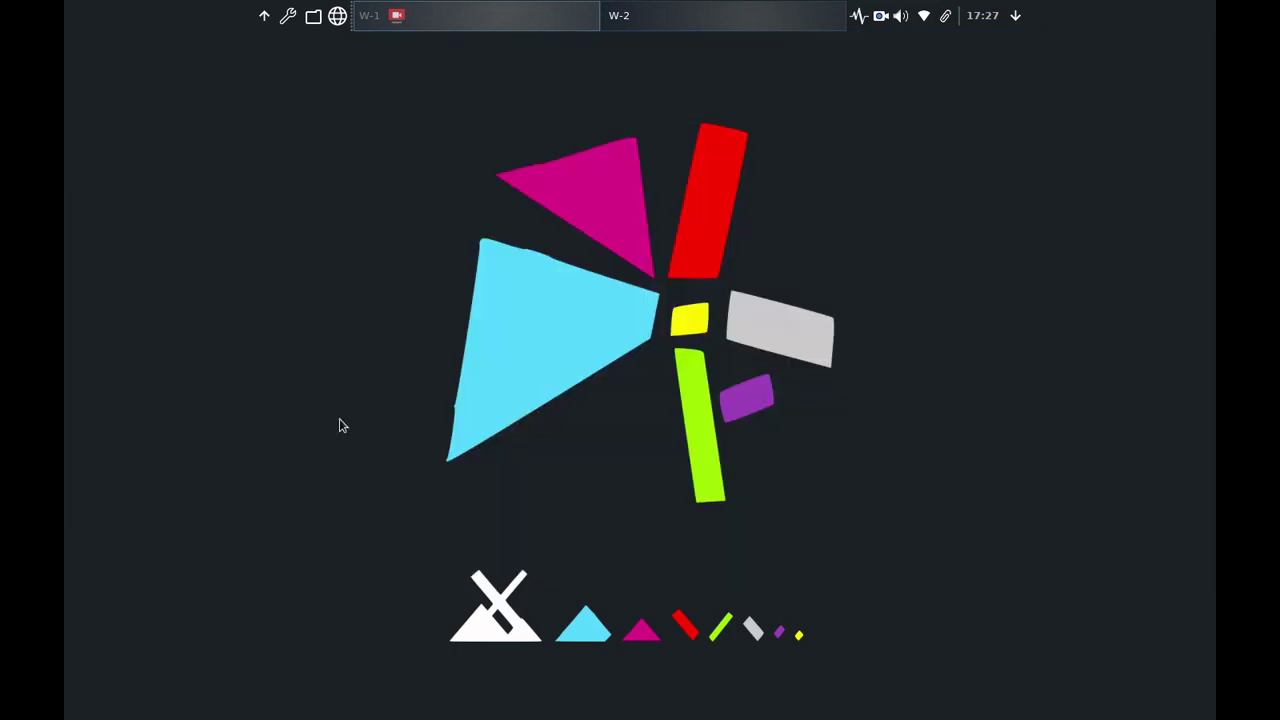
pyautogui.rightClick(404, 117)
pyautogui.moveTo(410, 378)
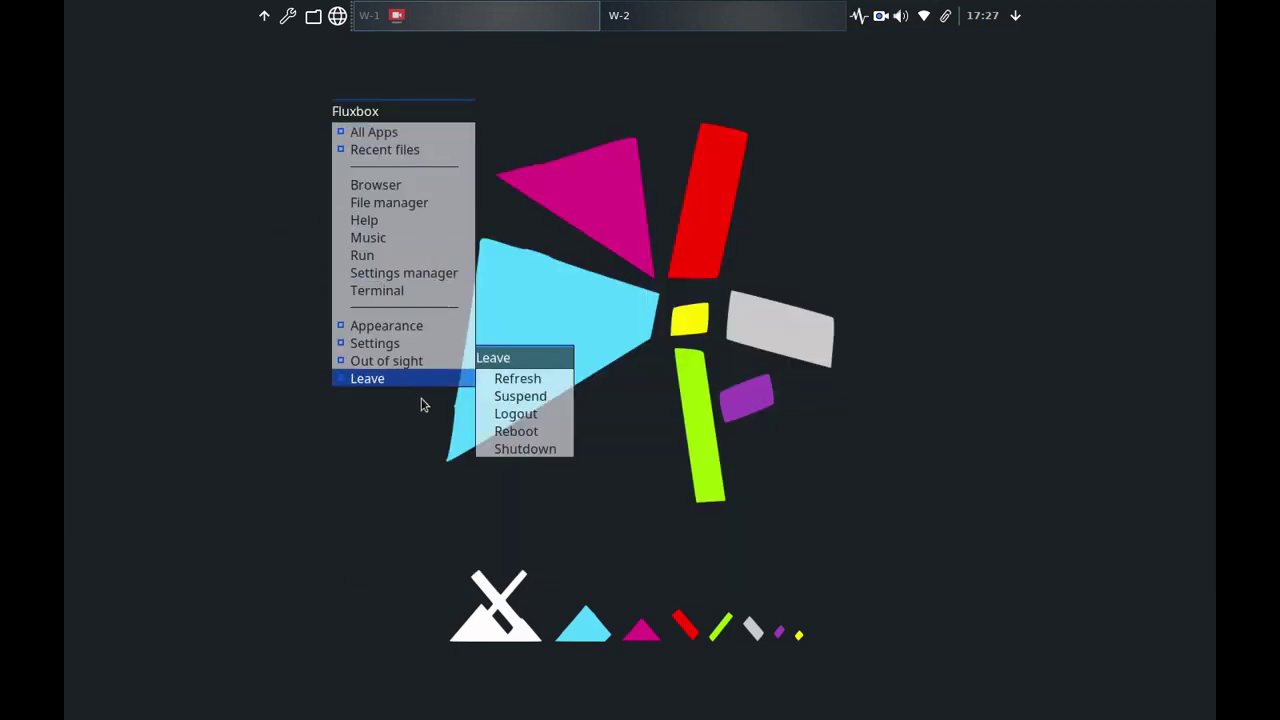
pyautogui.click(546, 381)
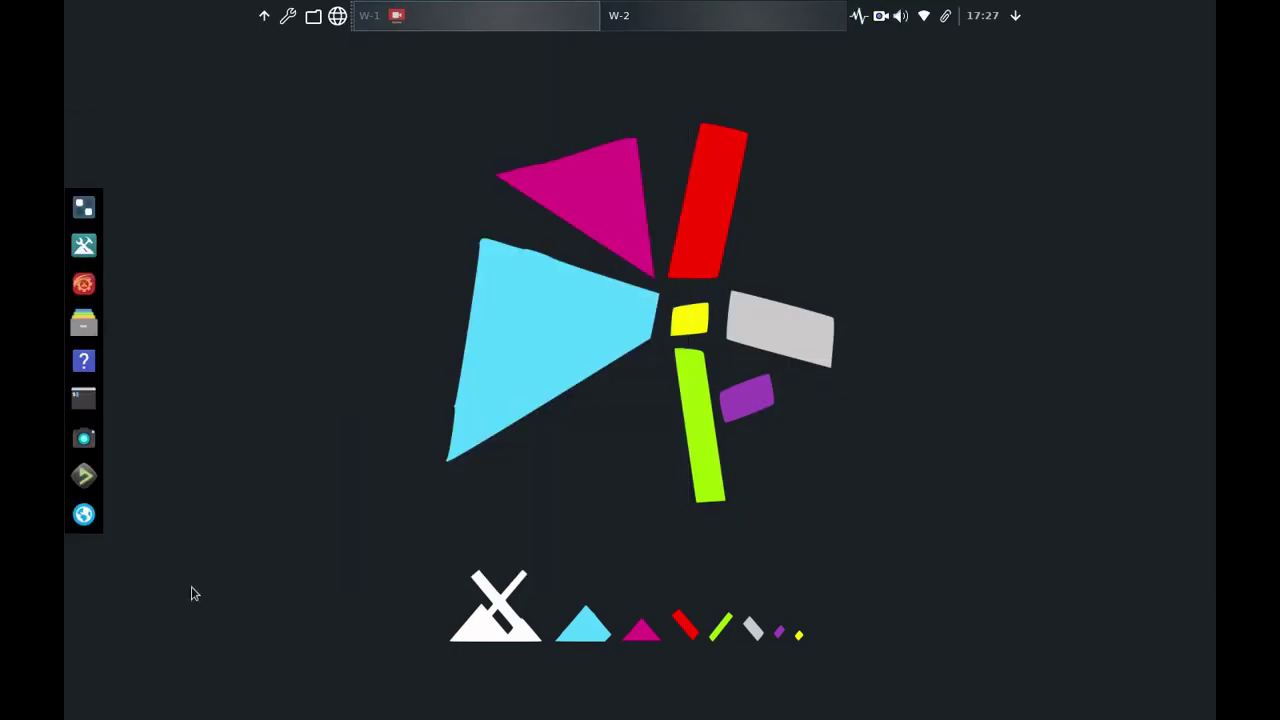
# - Launch MXFB-Look from the new Appearance > Look menu entry
pyautogui.rightClick(270, 123)
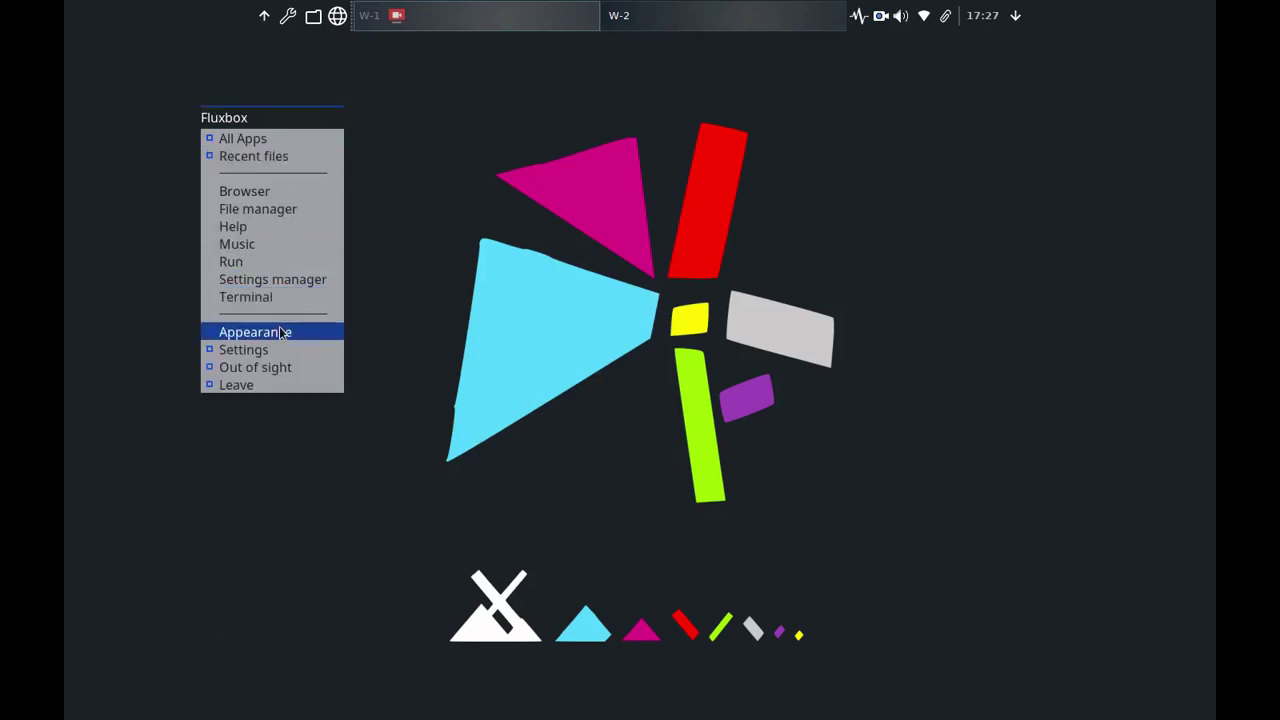
pyautogui.moveTo(280, 340)
pyautogui.click(400, 386)
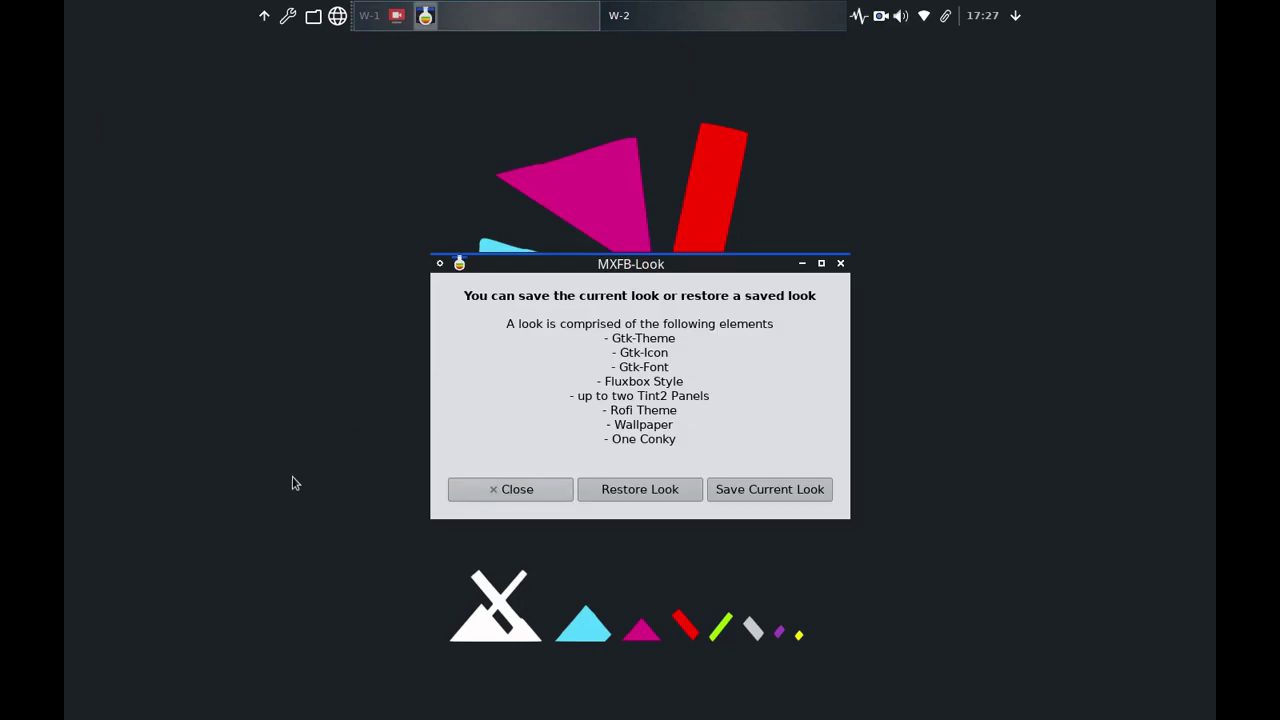